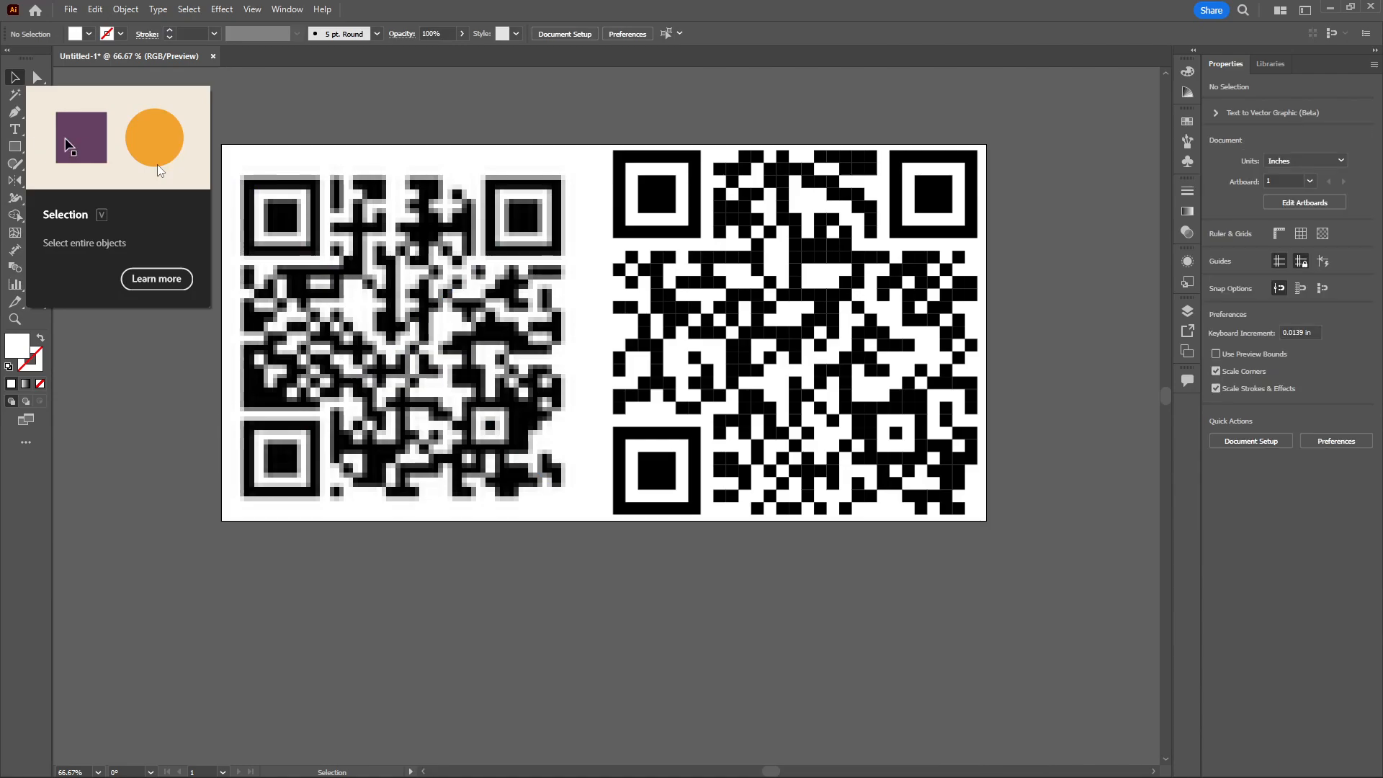
key("ctrl+plus")
left_click_drag(472, 316, 441, 433)
key("ctrl+z")
left_click_drag(685, 433, 319, 438)
left_click_drag(651, 447, 710, 425)
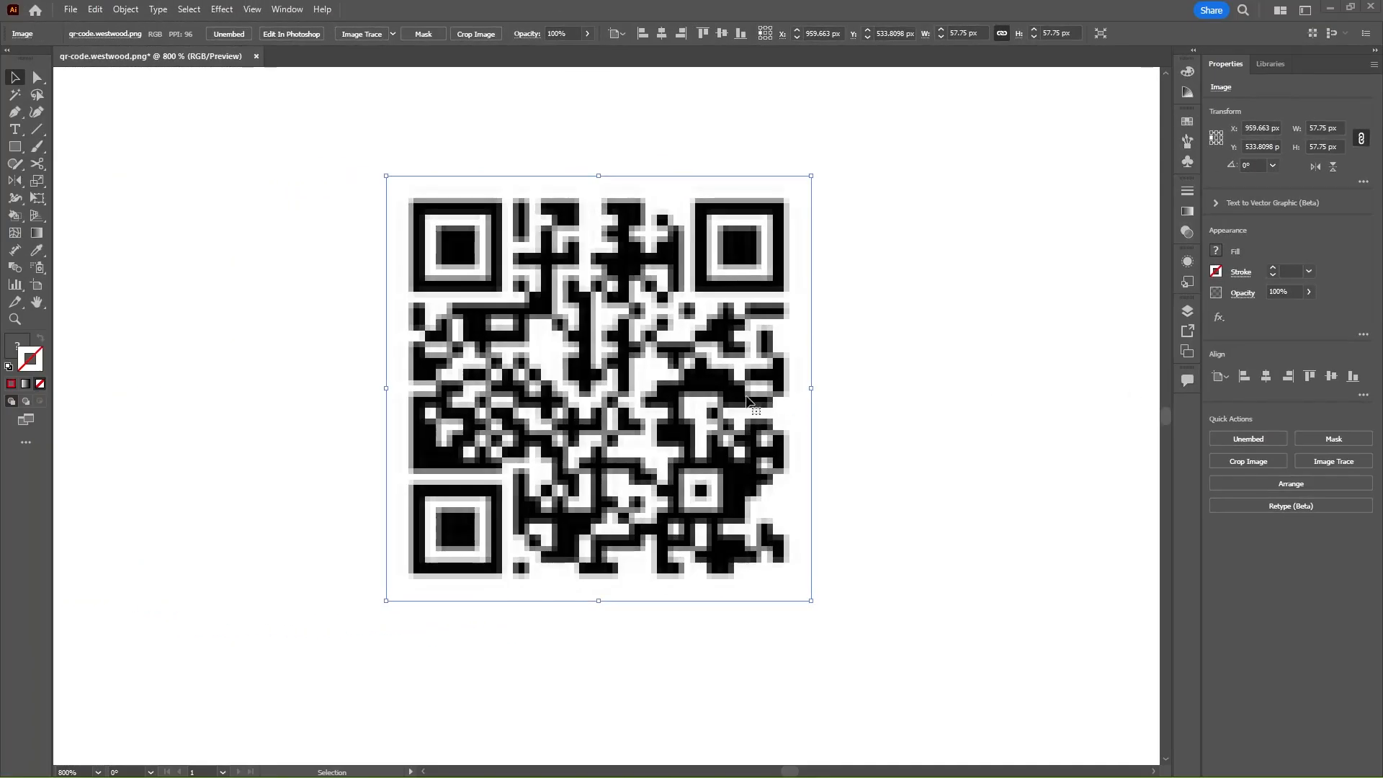
Float the layer list on its own and enlarge it beside the QR code image.
key("ctrl+plus")
left_click_drag(757, 404, 619, 408)
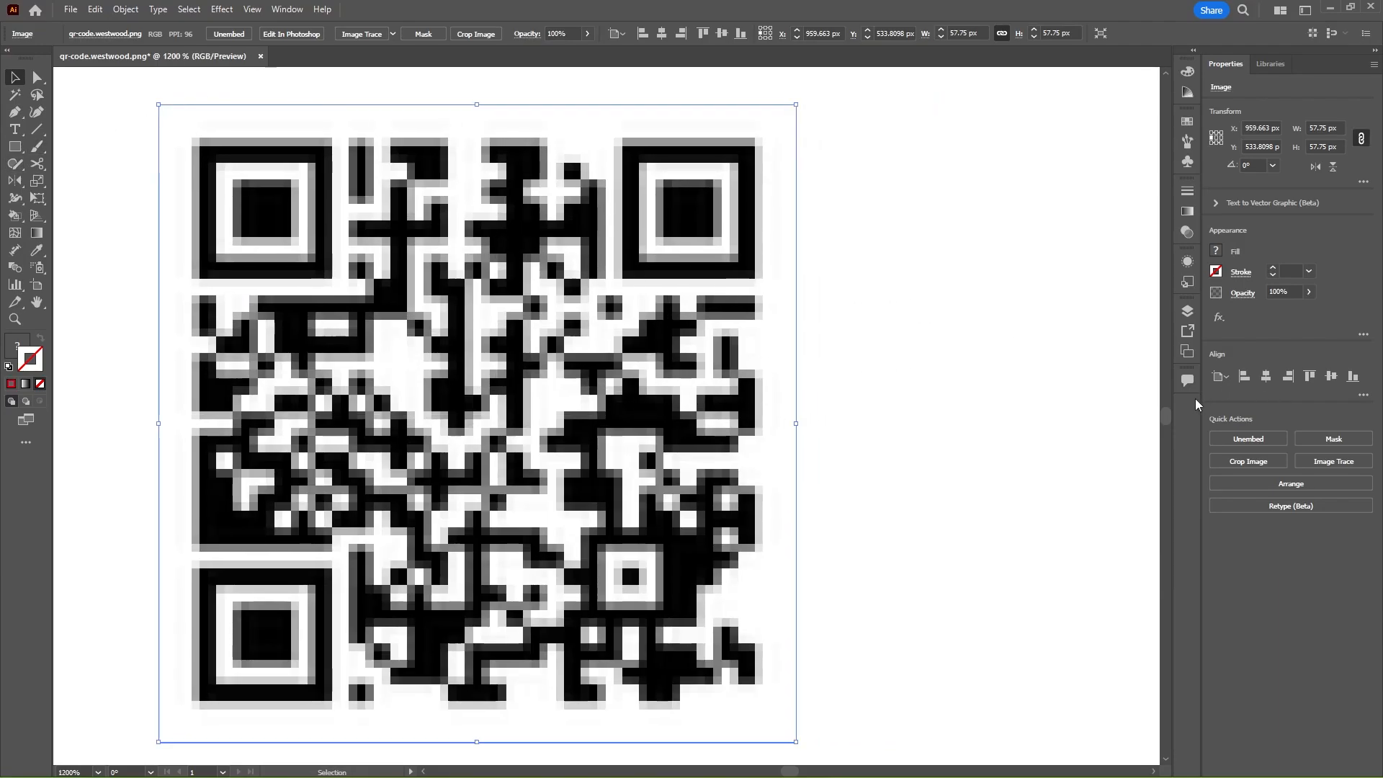
left_click(1188, 311)
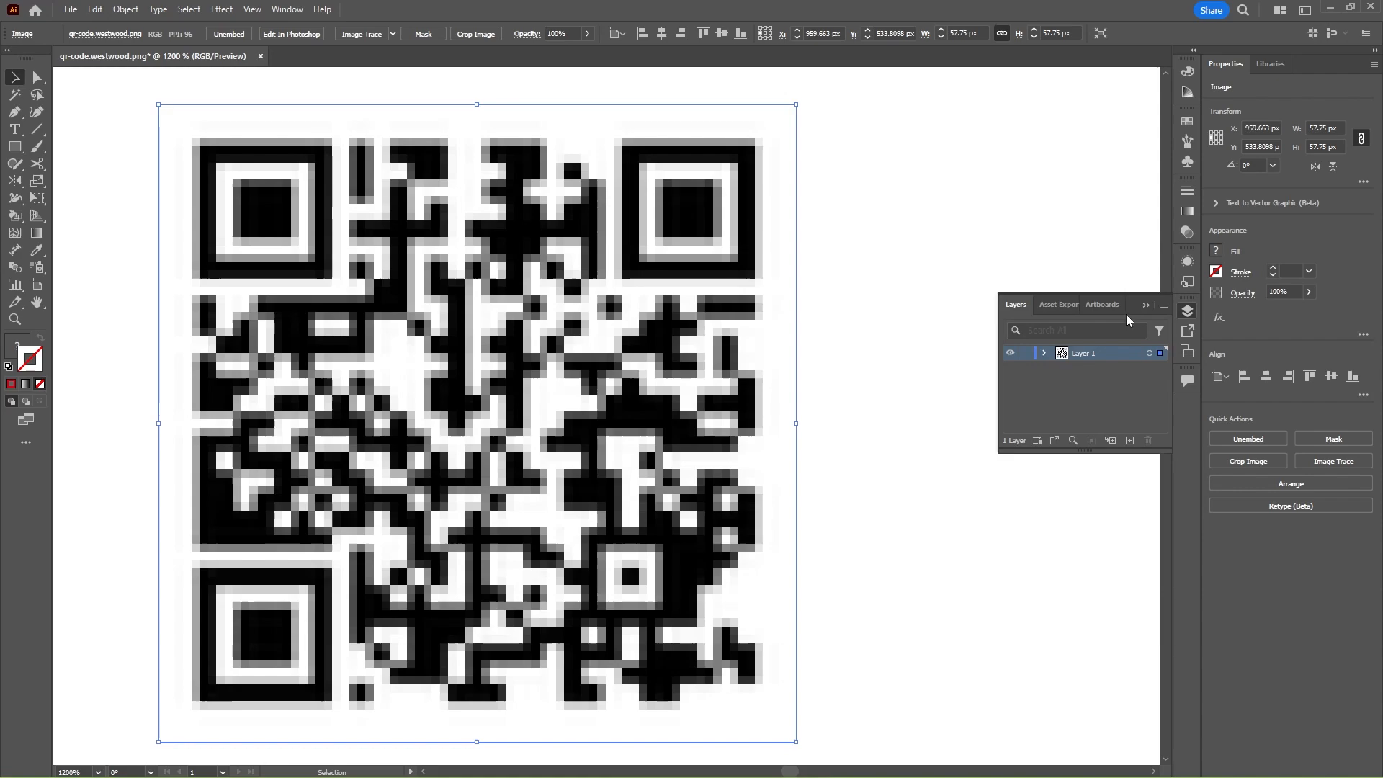
left_click_drag(1039, 306, 864, 90)
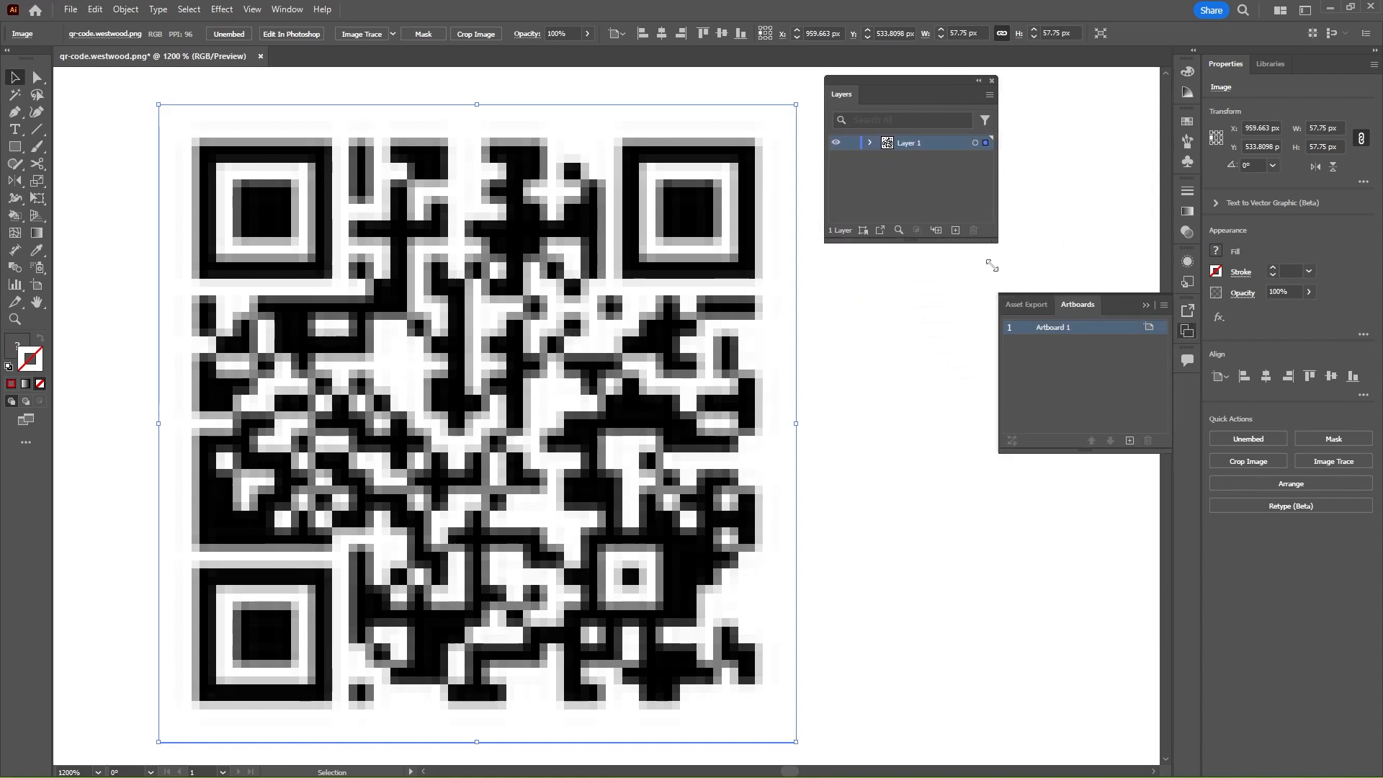
left_click_drag(992, 266, 1044, 638)
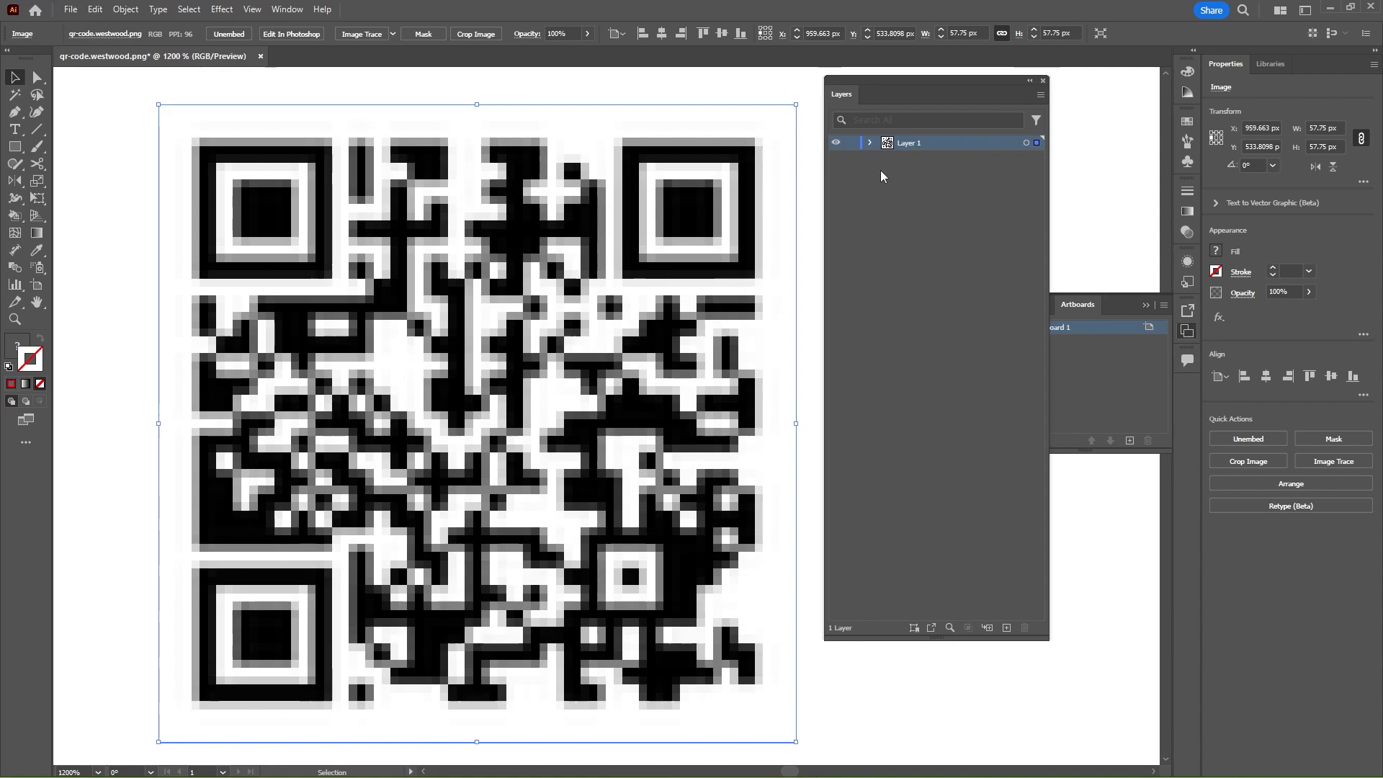
left_click_drag(887, 87, 927, 137)
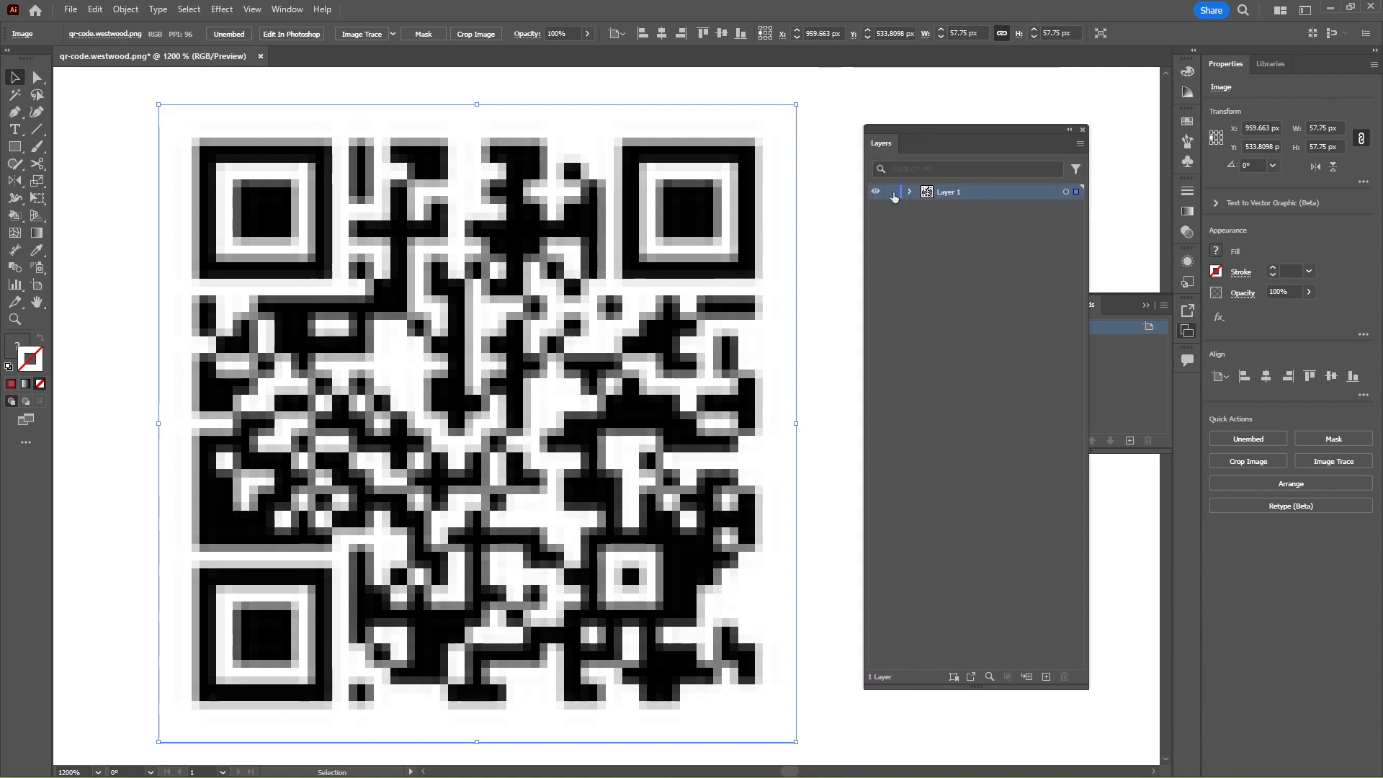
Lock Layer 1 holding the QR code image and add an empty layer above it.
left_click(893, 192)
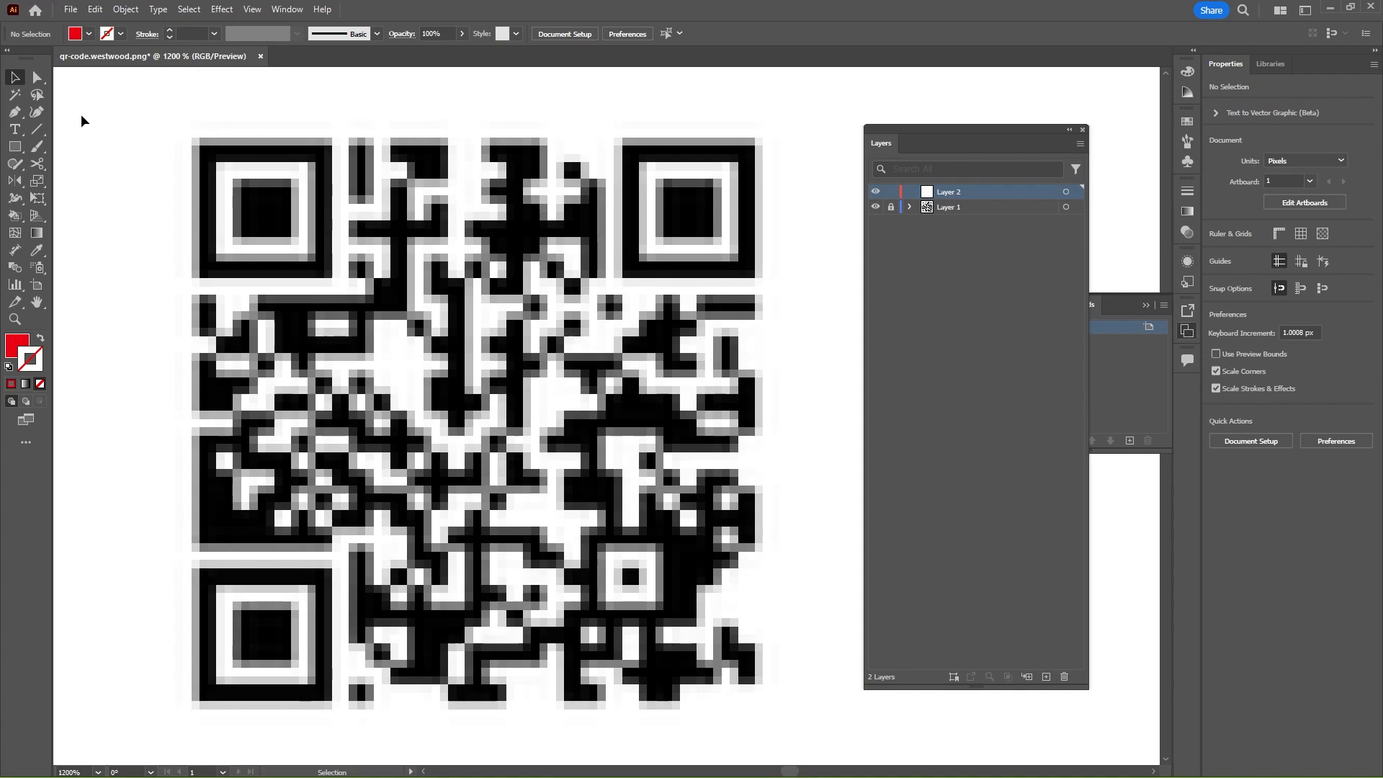
Draw a square about 50.3 px wide around the QR code's outer modules, with no fill and a 0.15 pt red stroke.
left_click(40, 338)
left_click(195, 30)
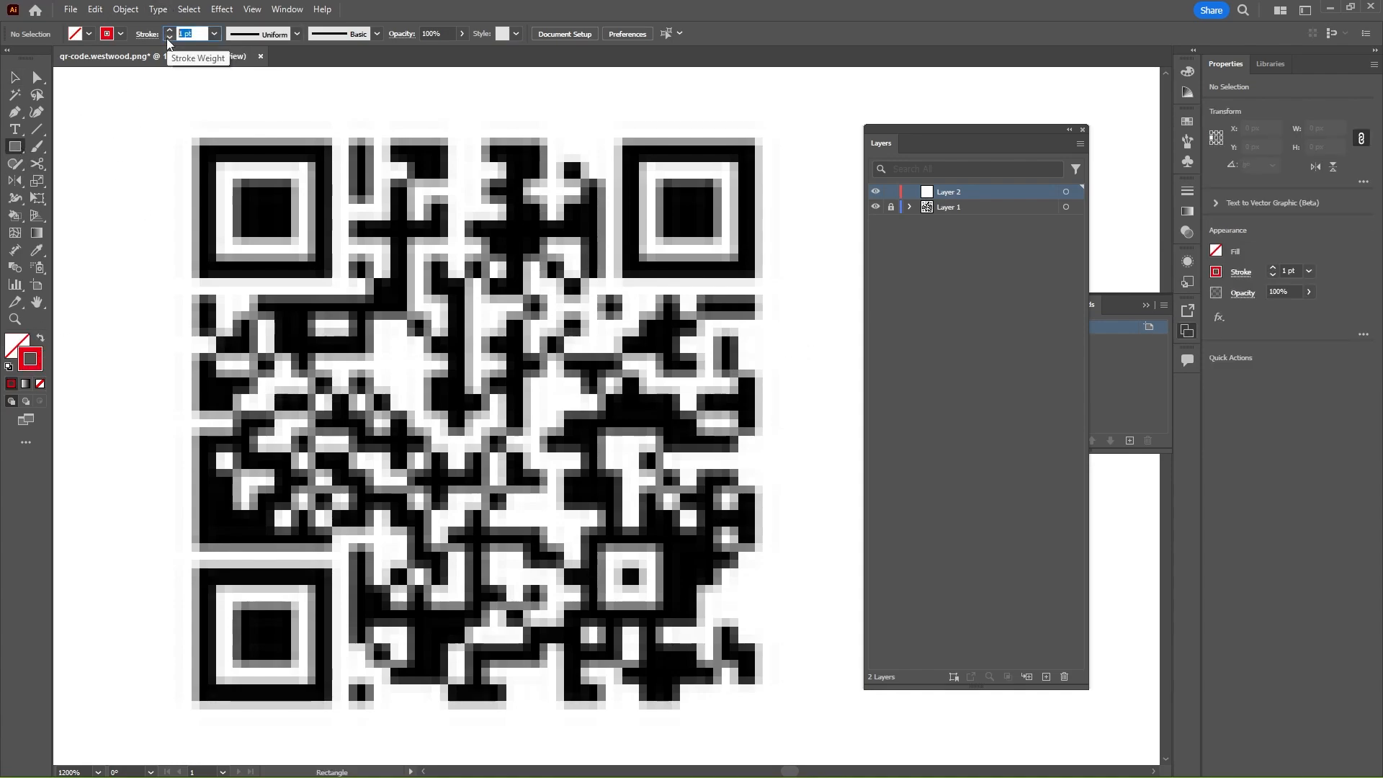
type("0.1")
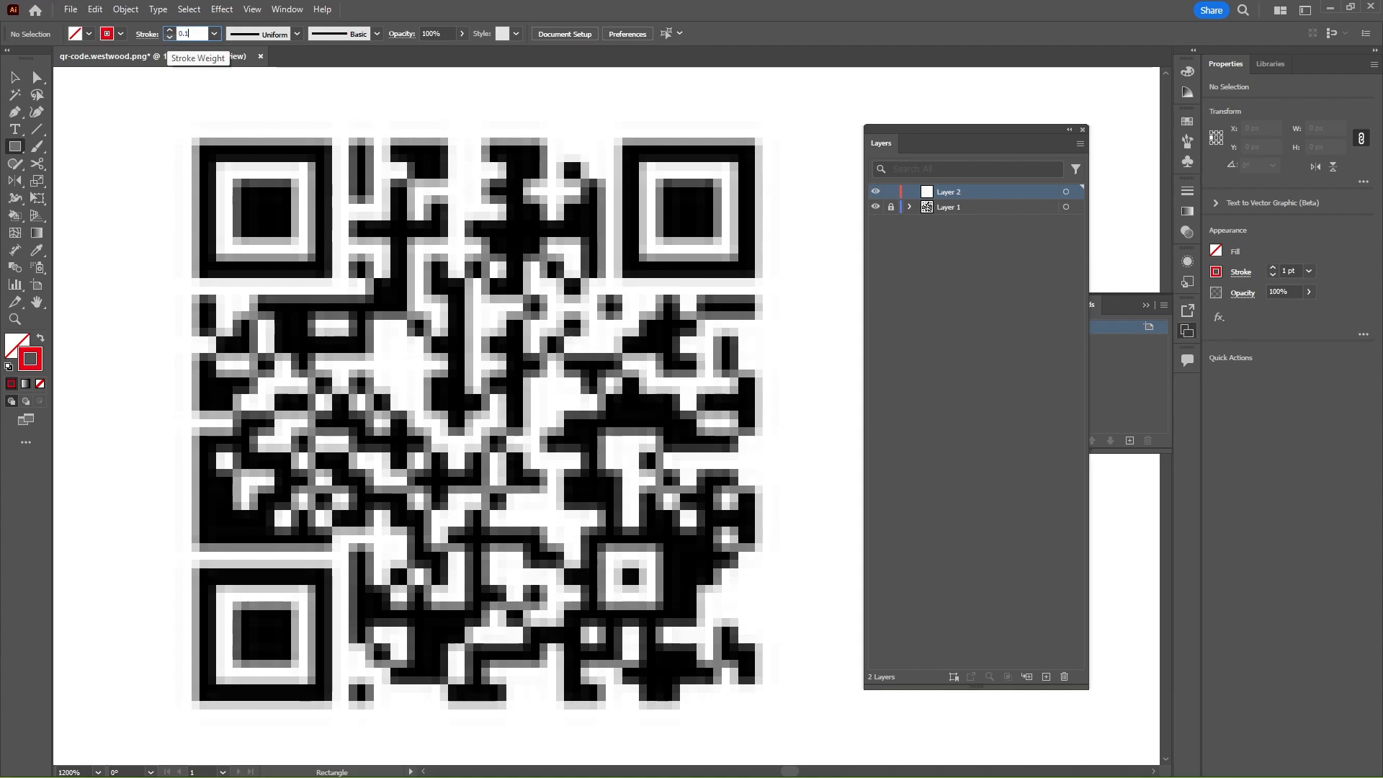
type("5")
key("Return")
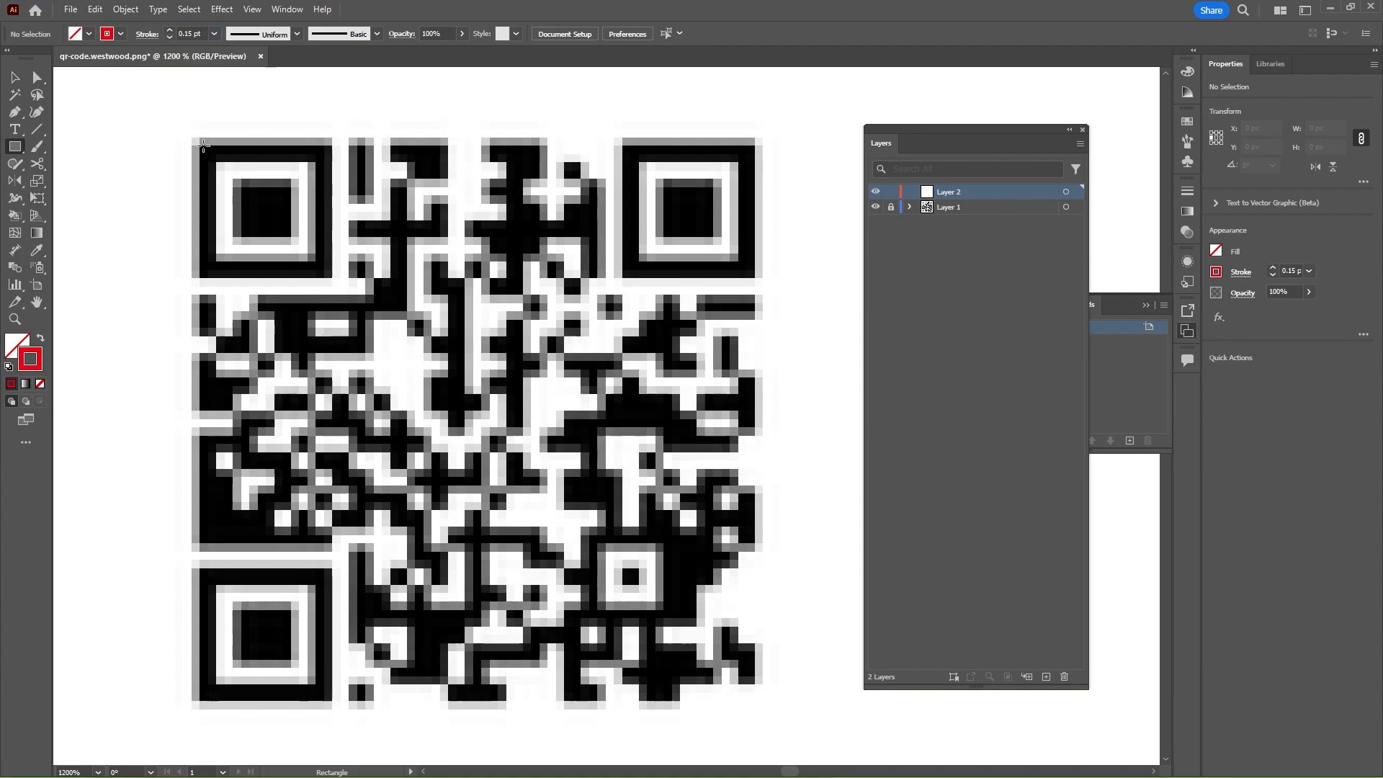
left_click_drag(201, 146, 753, 701)
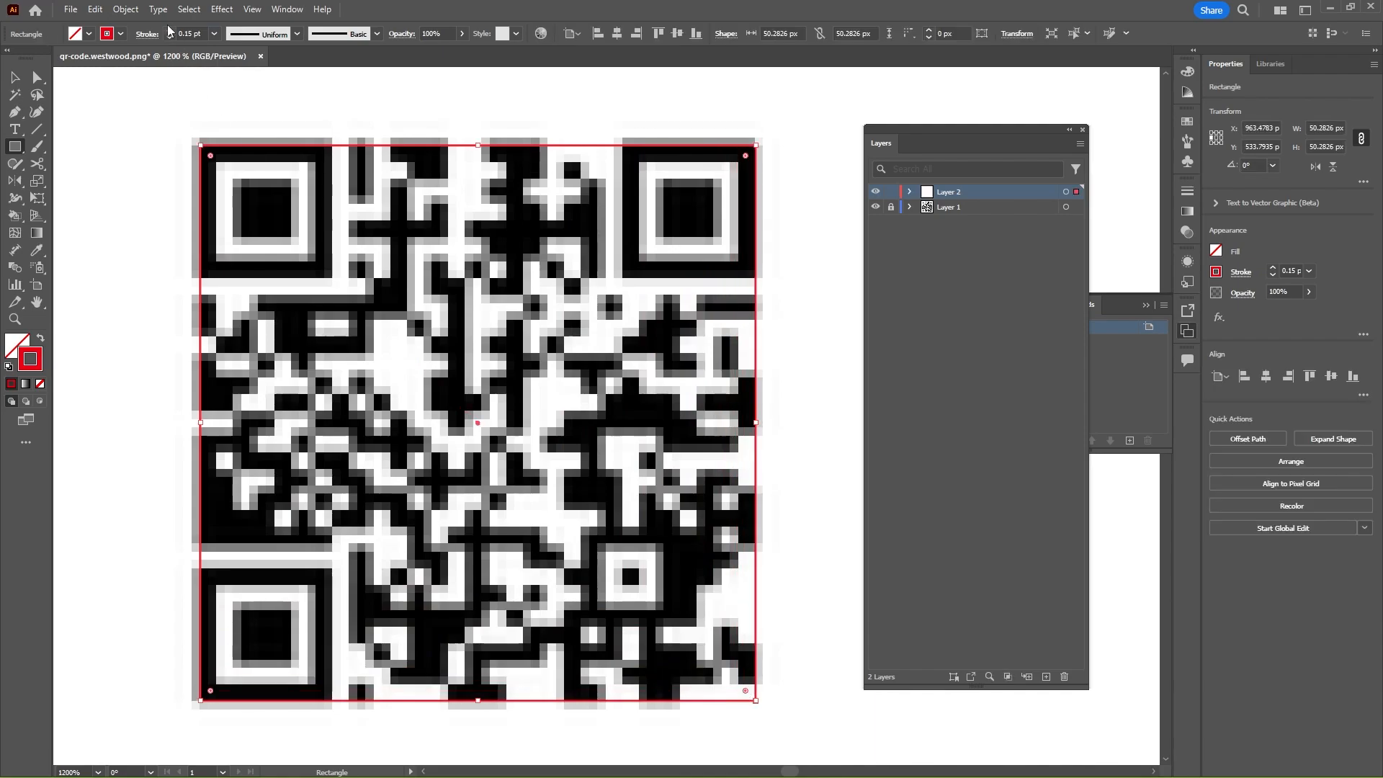
Start Split Into Grid on the square with preview on, entering 25 rows and 25 columns.
left_click(126, 9)
mouse_move(187, 376)
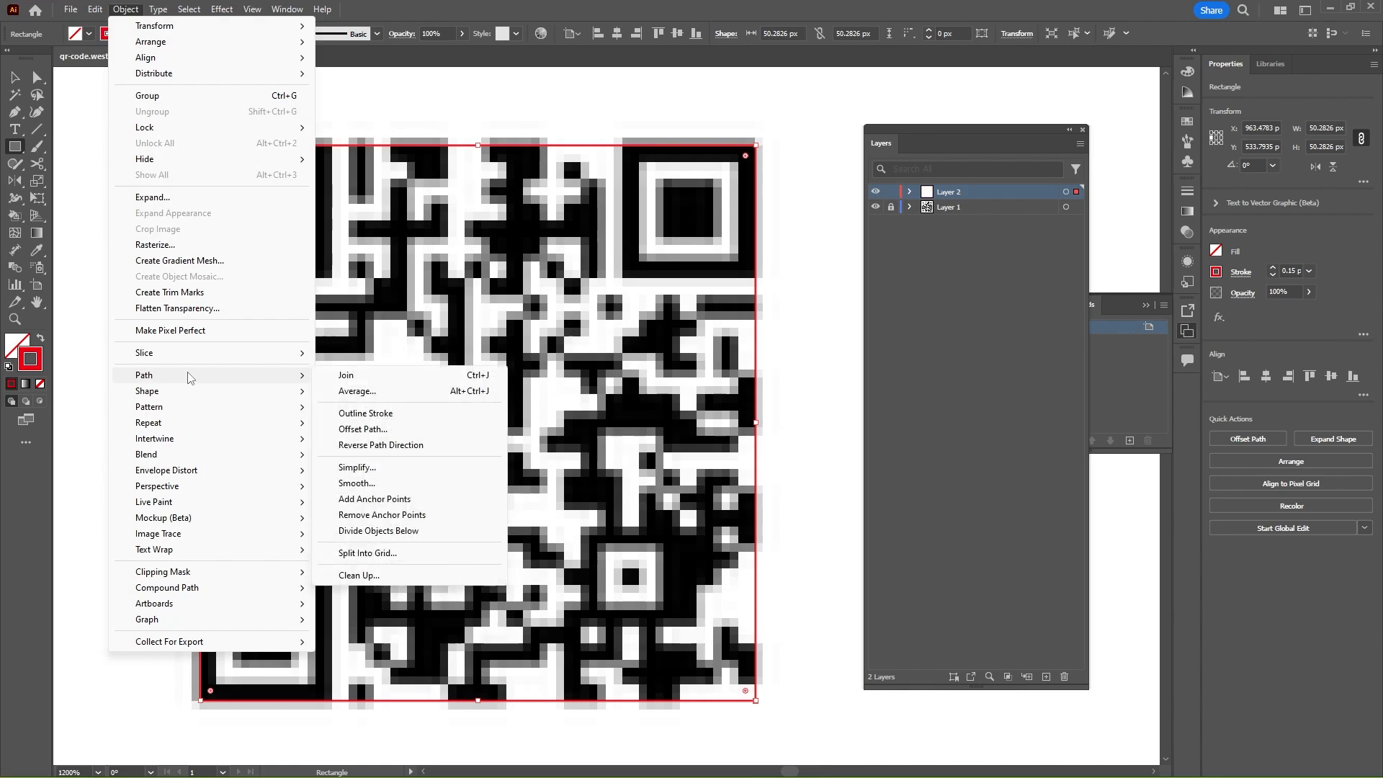
left_click(367, 552)
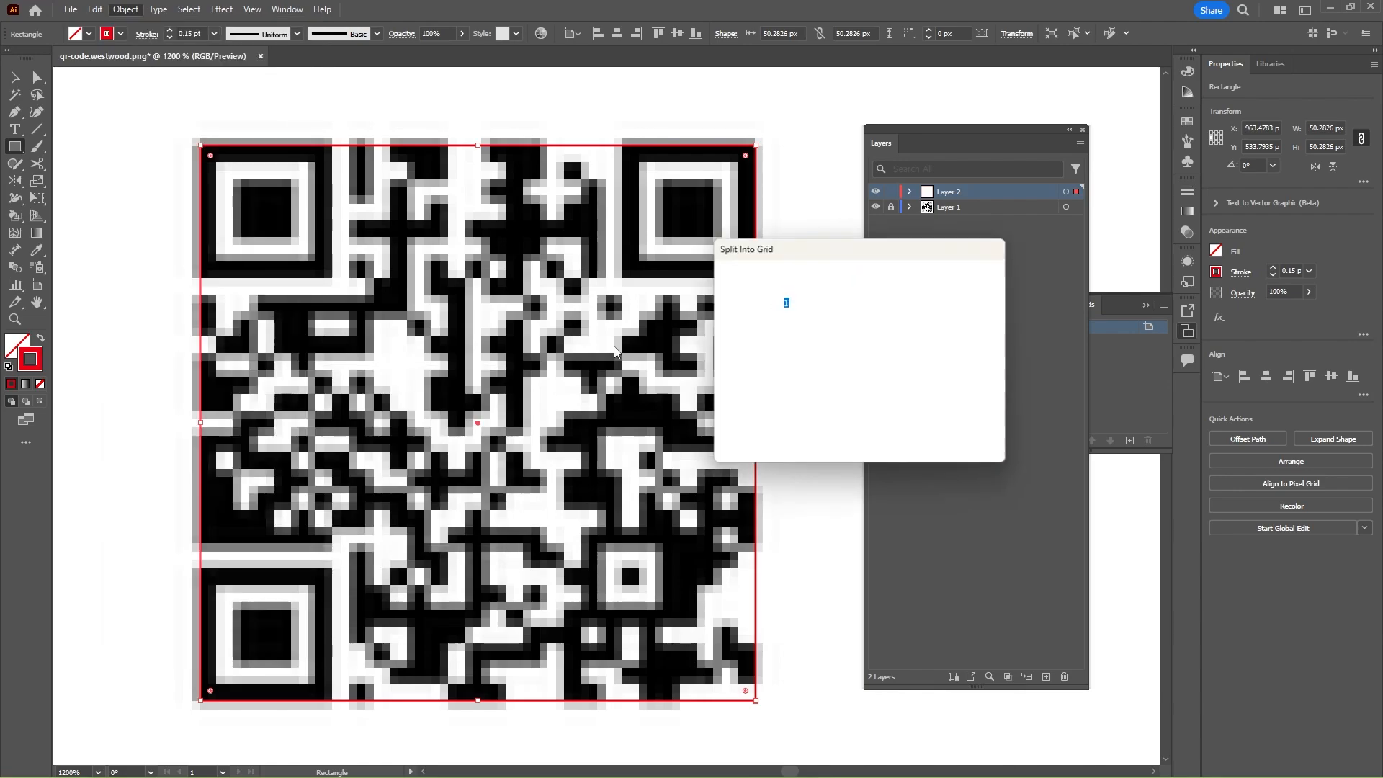
left_click_drag(786, 257, 762, 210)
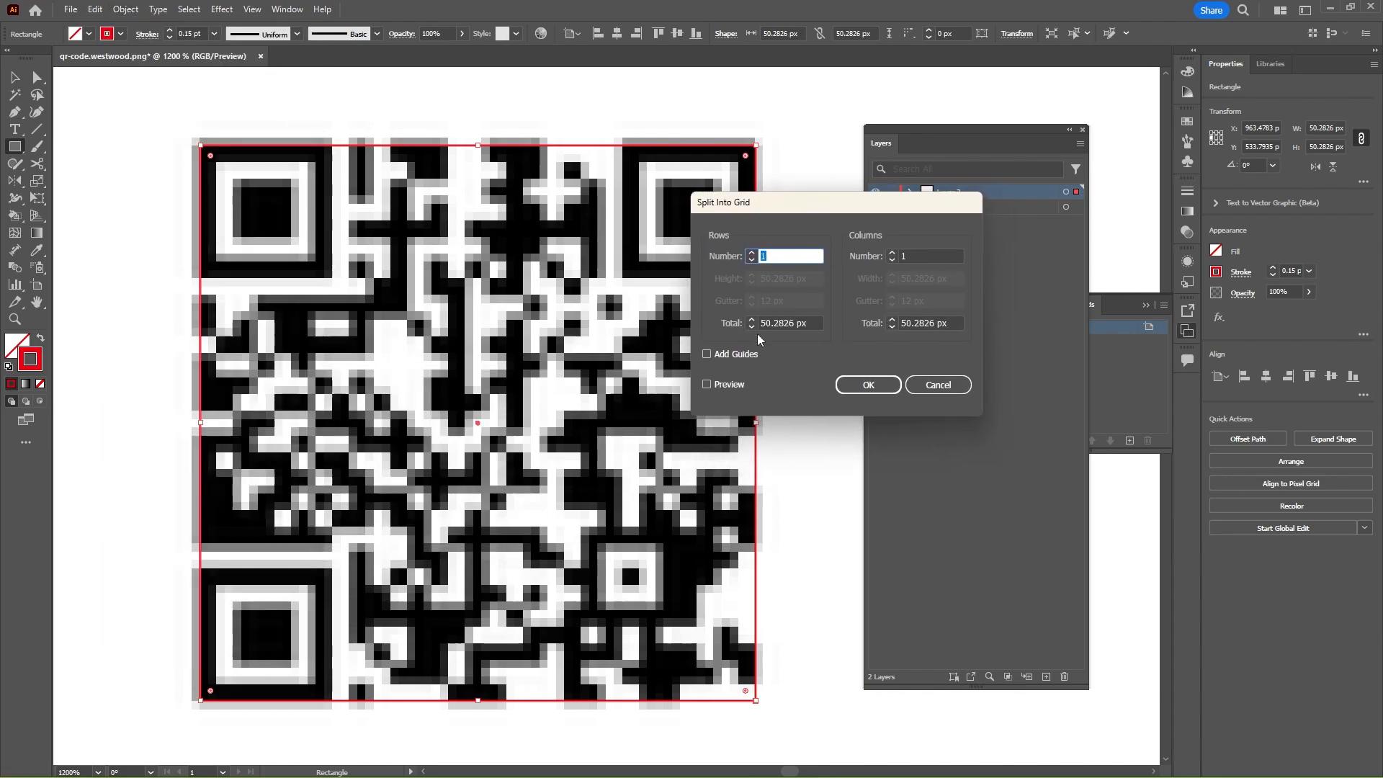
left_click(706, 384)
type("25")
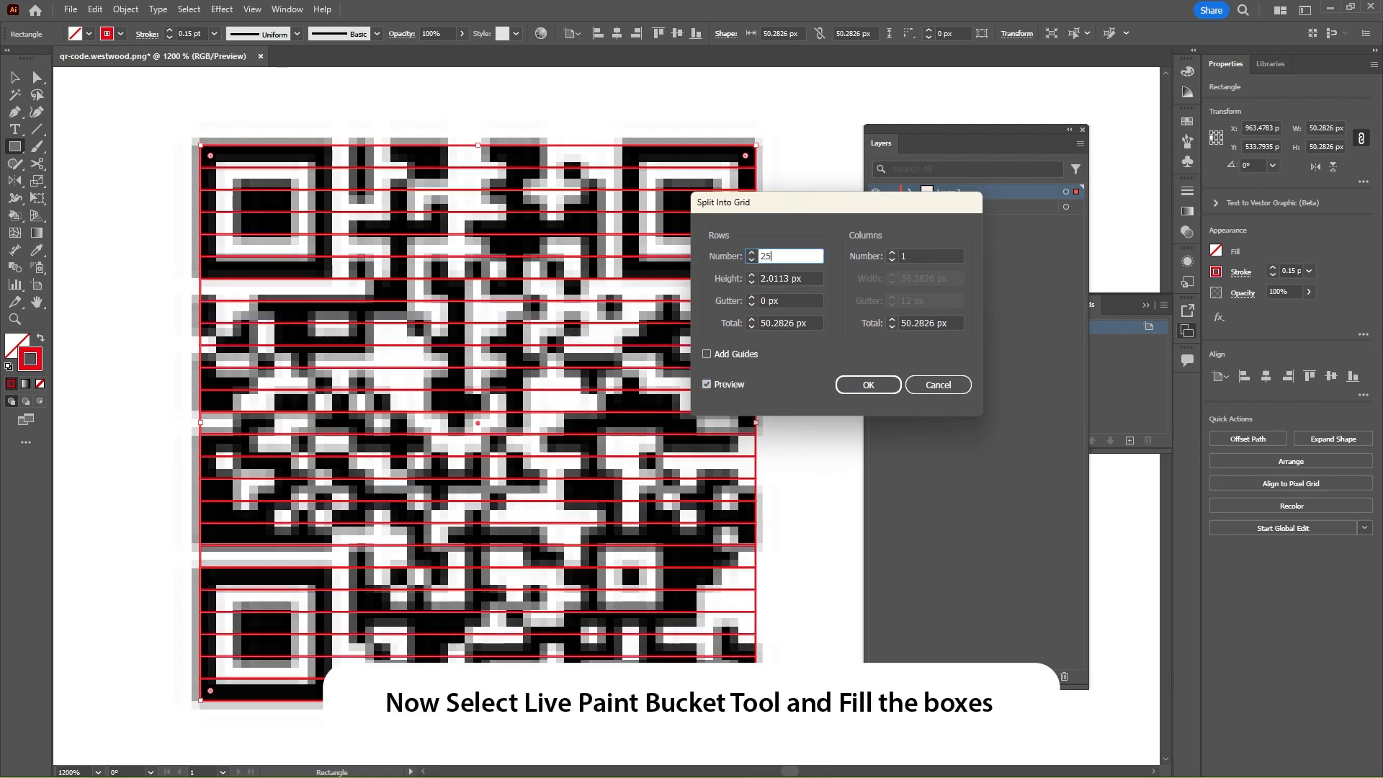
left_click(926, 255)
type("25")
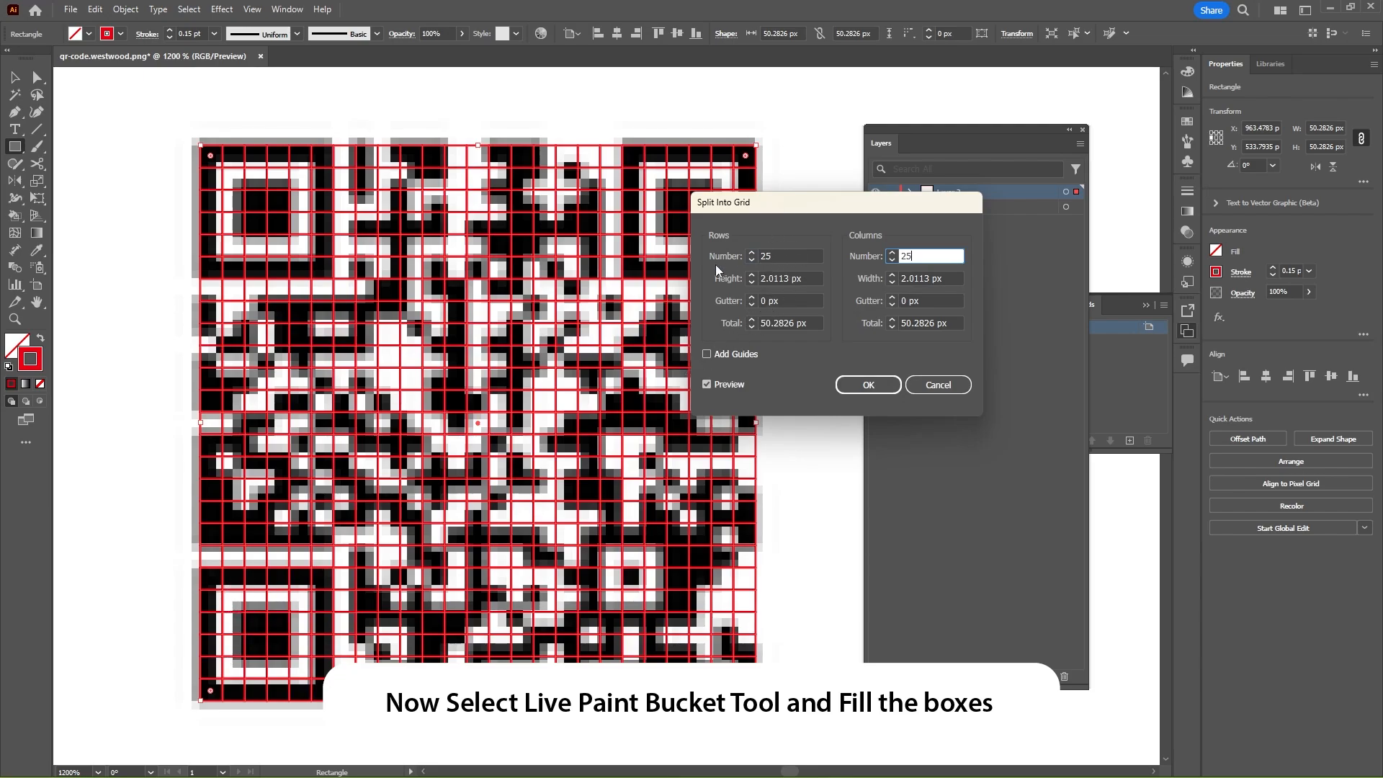
Raise the number of grid rows to 29 to match the QR code modules.
left_click_drag(785, 210, 337, 348)
left_click(340, 393)
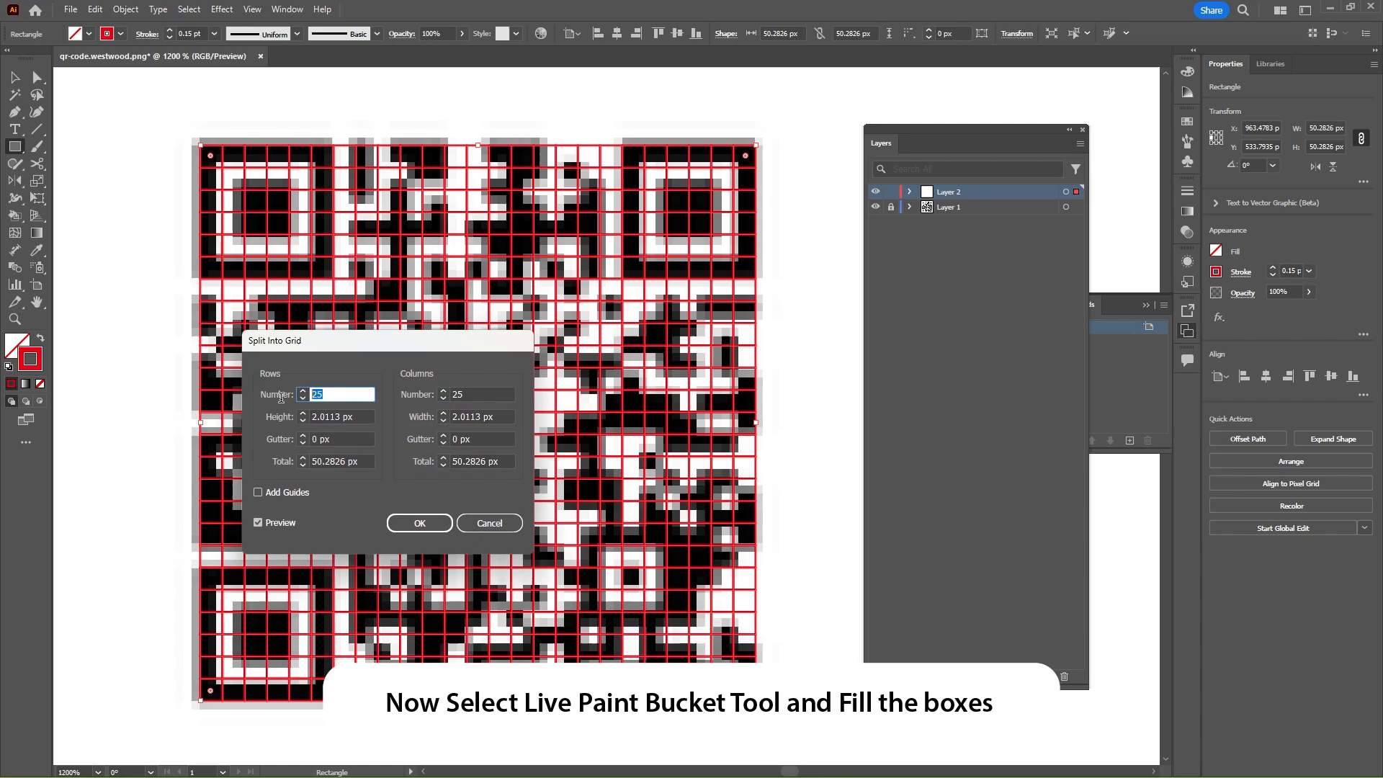
key("Up")
key("Up")
key("Up")
key("Up")
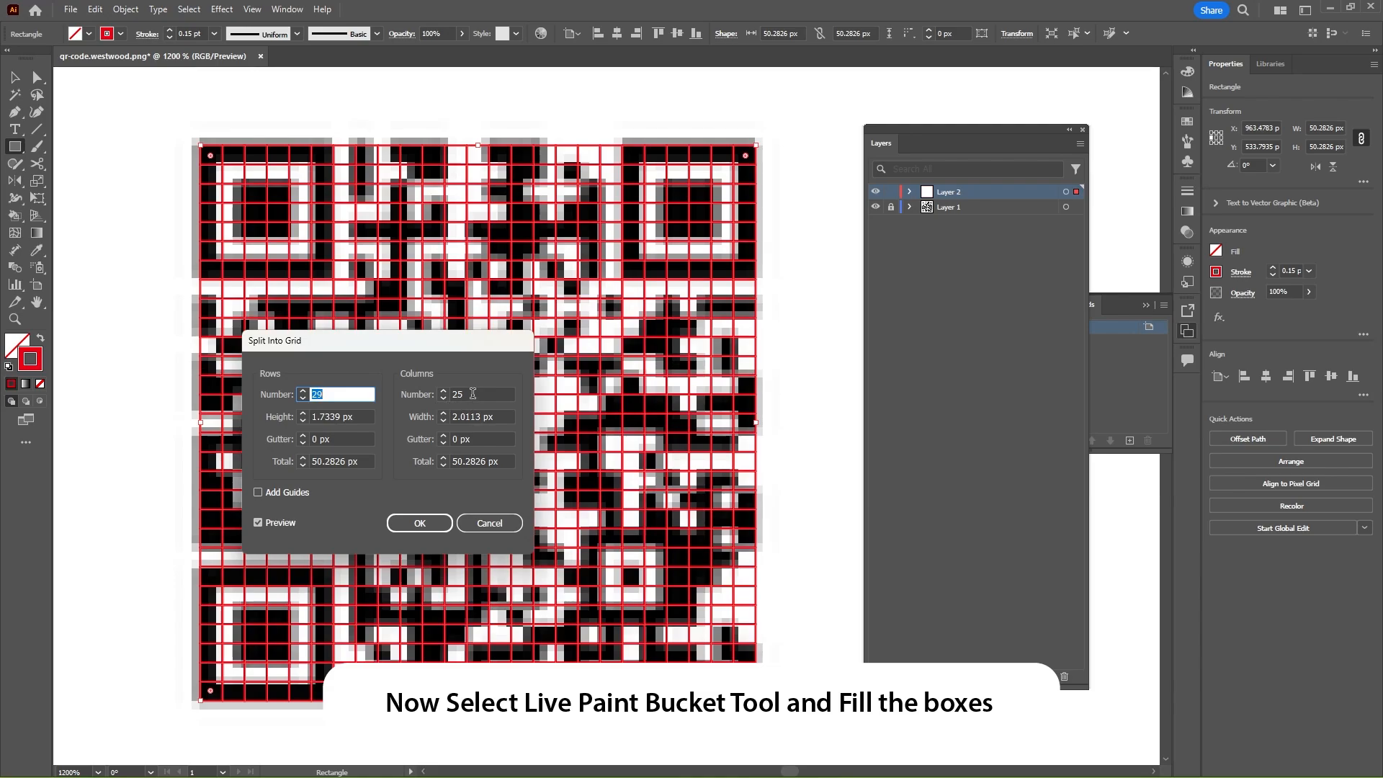
Adjust the number of grid columns to 29 and apply the split.
key("Tab")
key("Up")
key("Up")
key("Up")
key("Up")
key("Up")
key("Up")
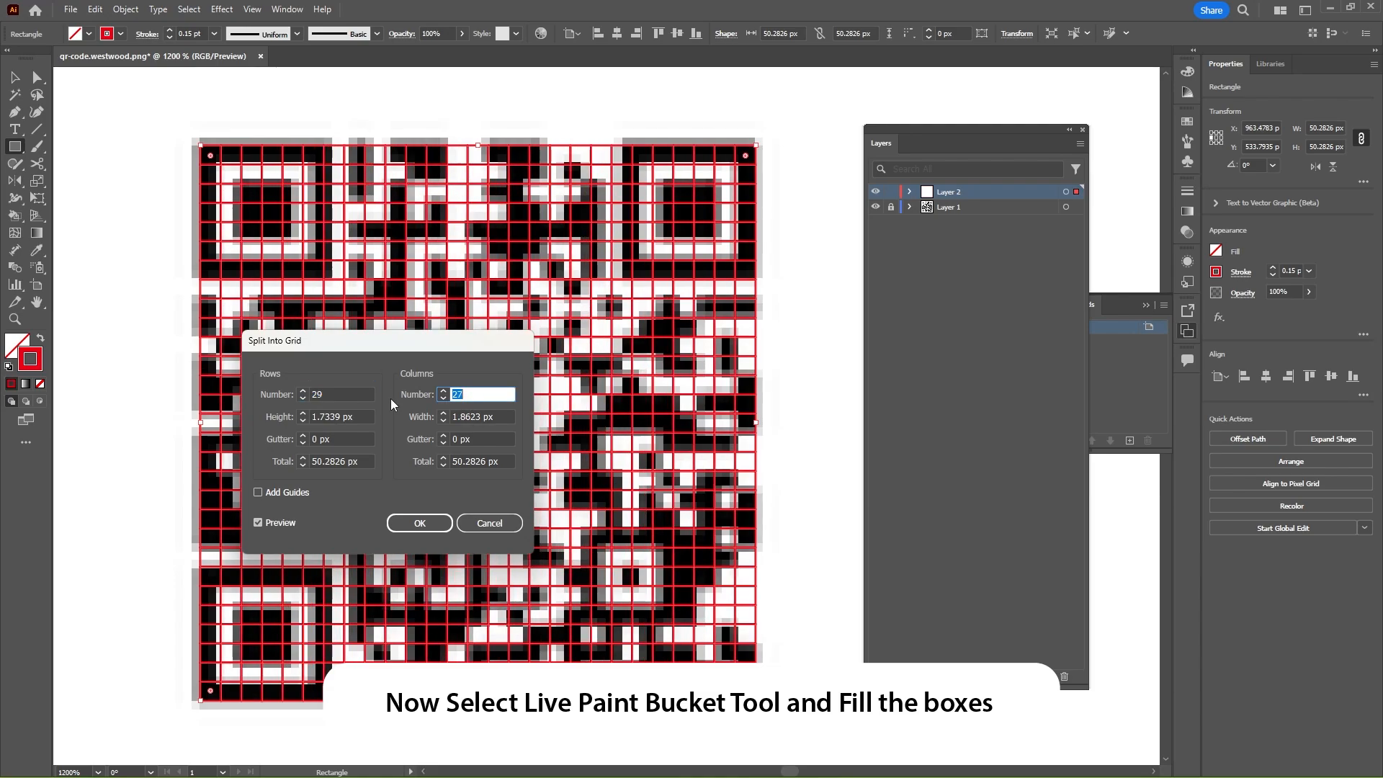
key("Up")
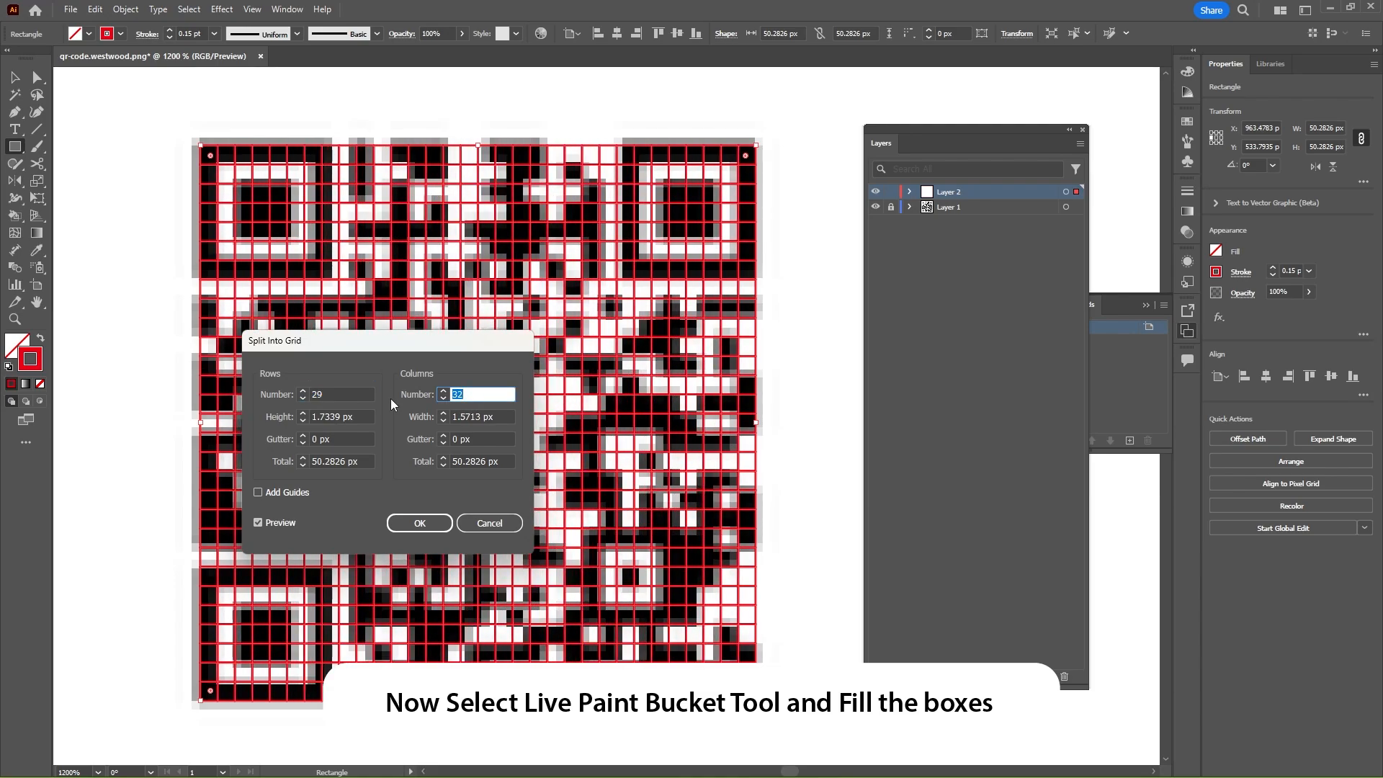
key("Down")
key("Down")
key("Down")
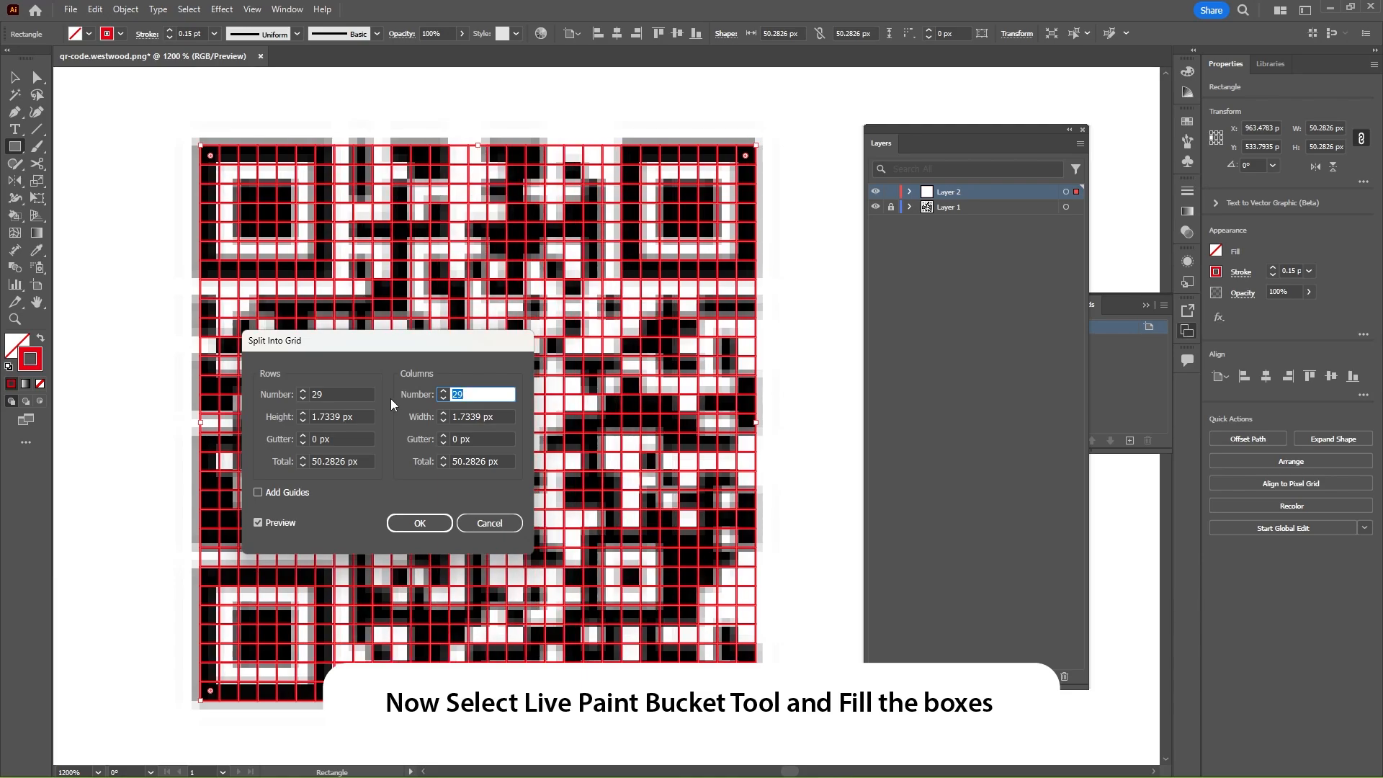
key("Return")
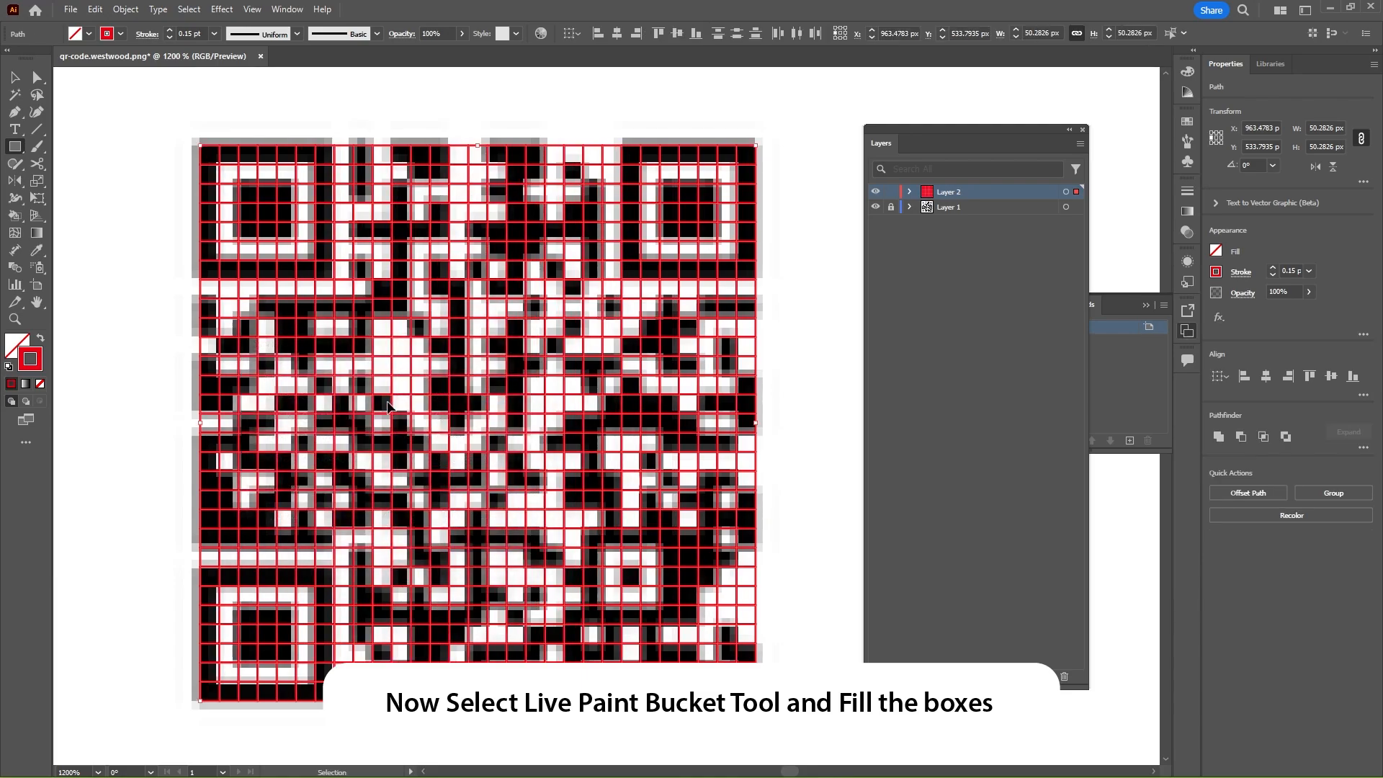
Examine up close how the grid lines fit the QR code modules along its lower and upper parts.
scroll(387, 400, "up", 2)
left_click_drag(177, 647, 393, 262)
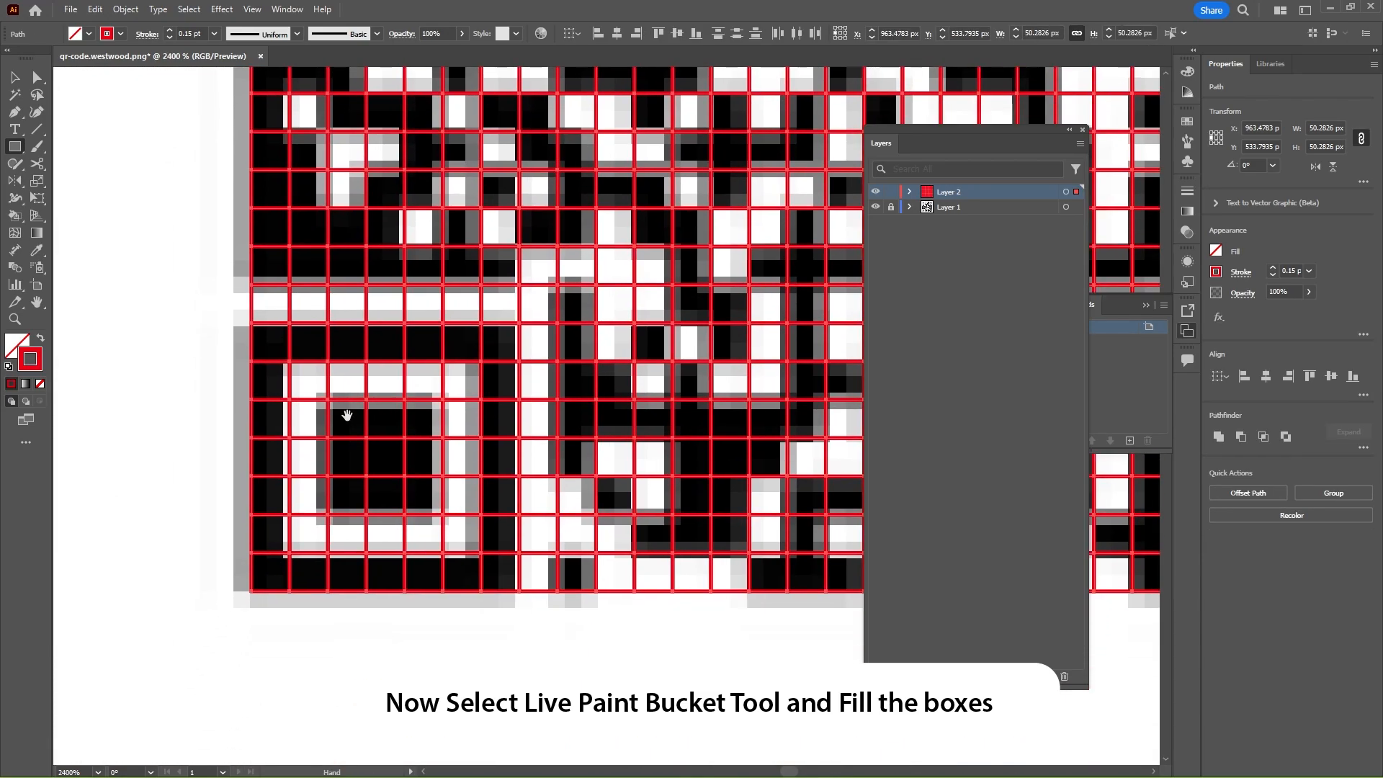
left_click_drag(404, 428, 335, 702)
left_click_drag(307, 144, 281, 605)
left_click_drag(230, 494, 87, 487)
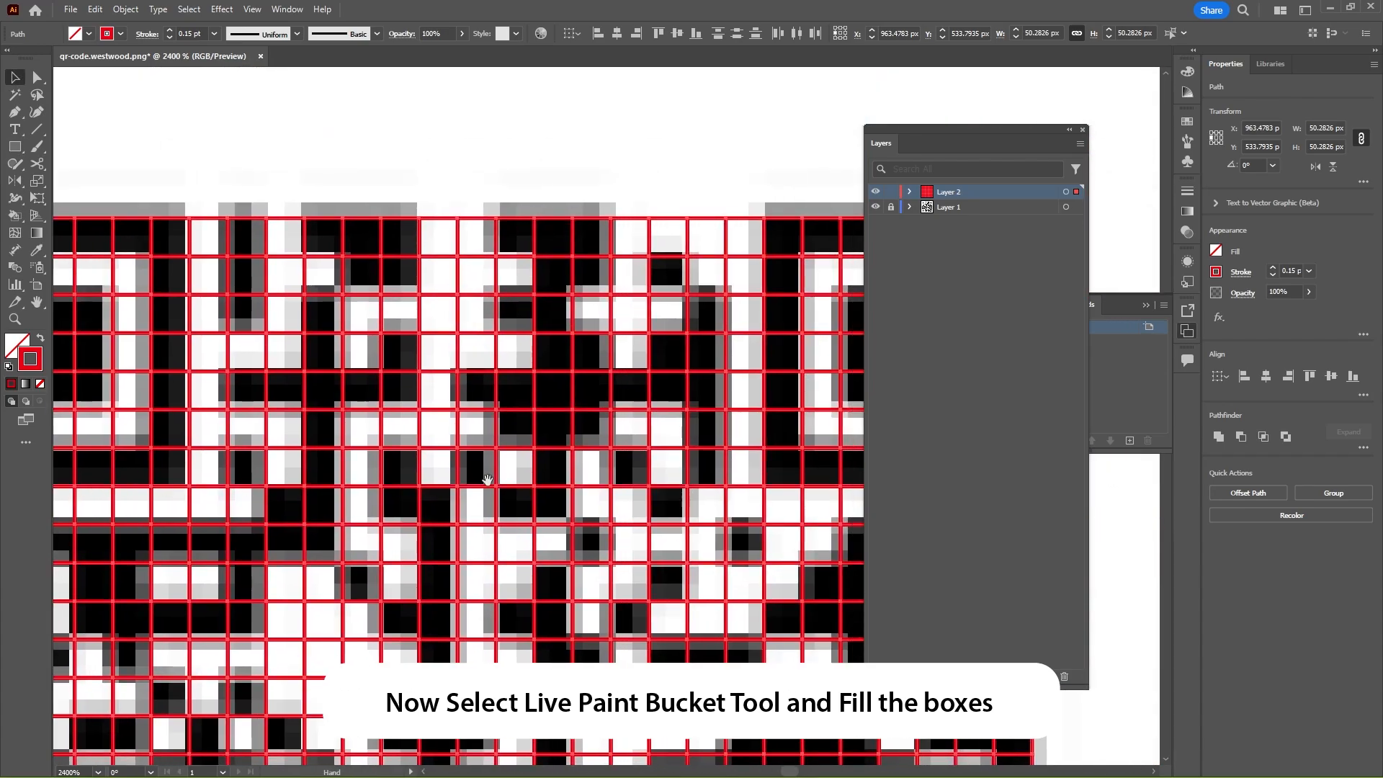
left_click_drag(484, 480, 464, 453)
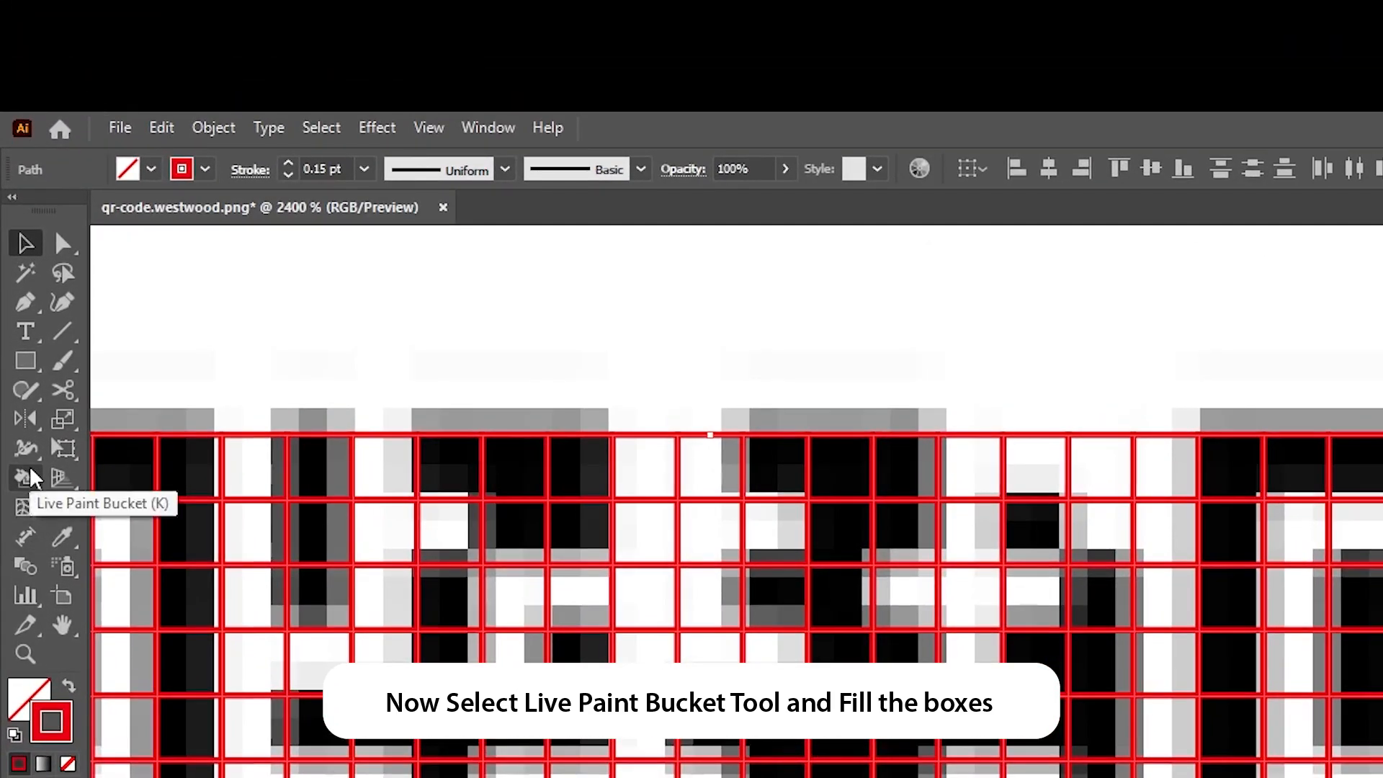
Make the grid a Live Paint group by filling its top-left corner cell with red using the Live Paint Bucket.
left_click_drag(26, 476, 105, 499)
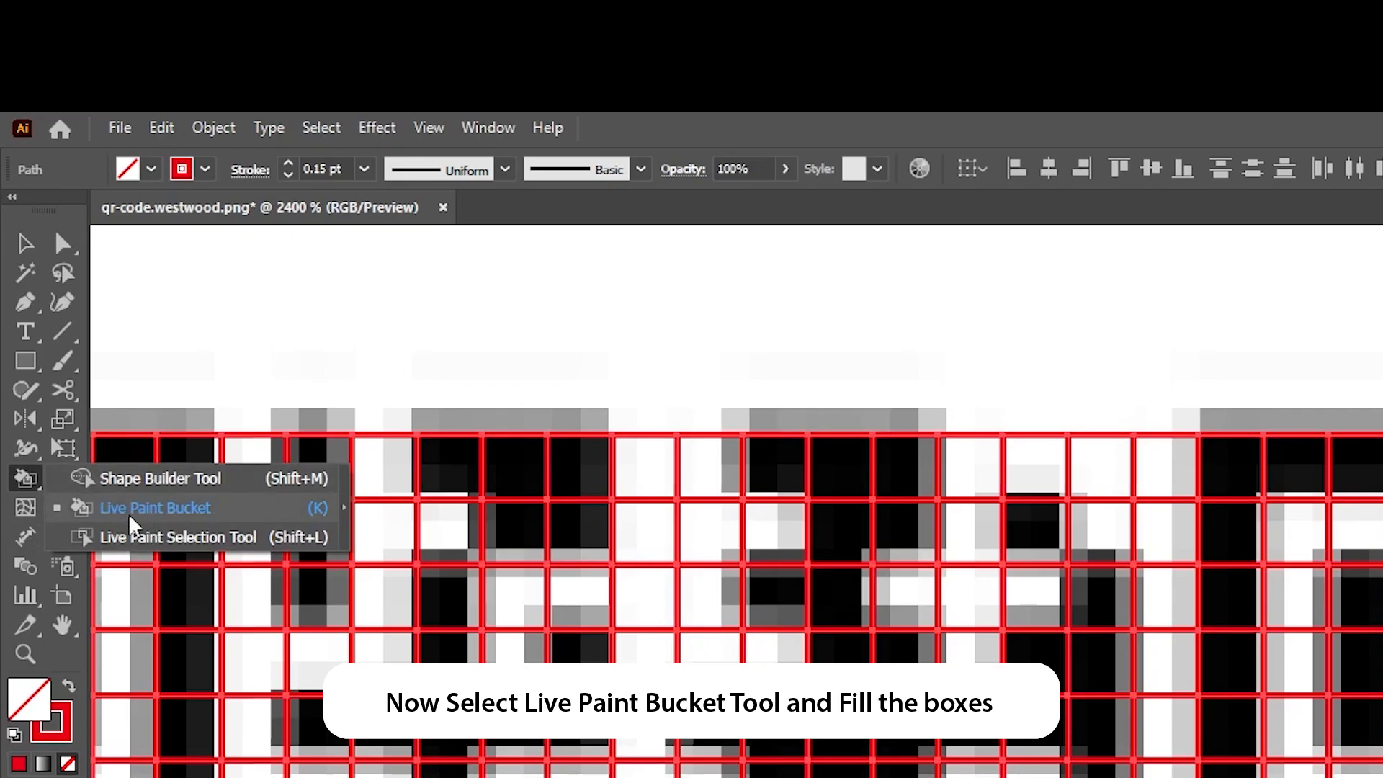
left_click(160, 513)
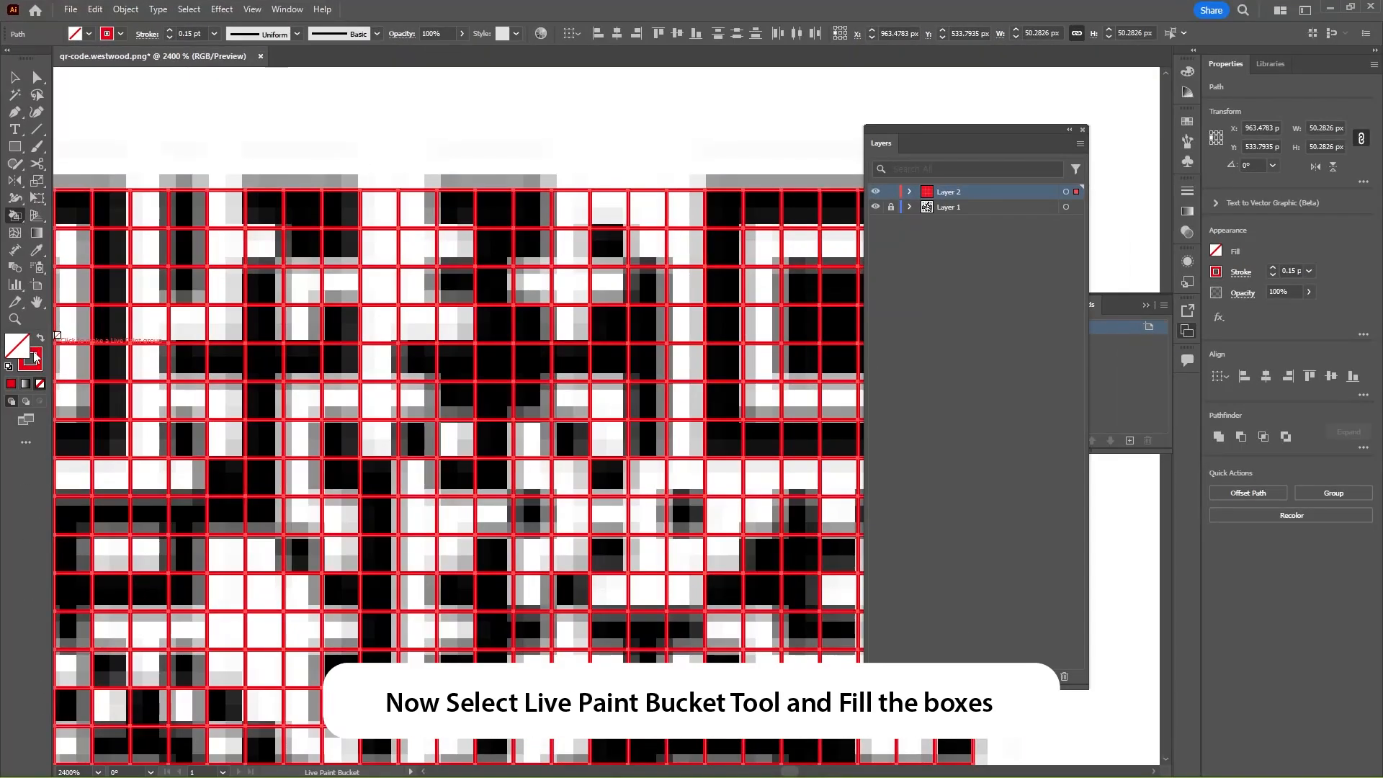
left_click(41, 338)
left_click_drag(119, 282, 288, 274)
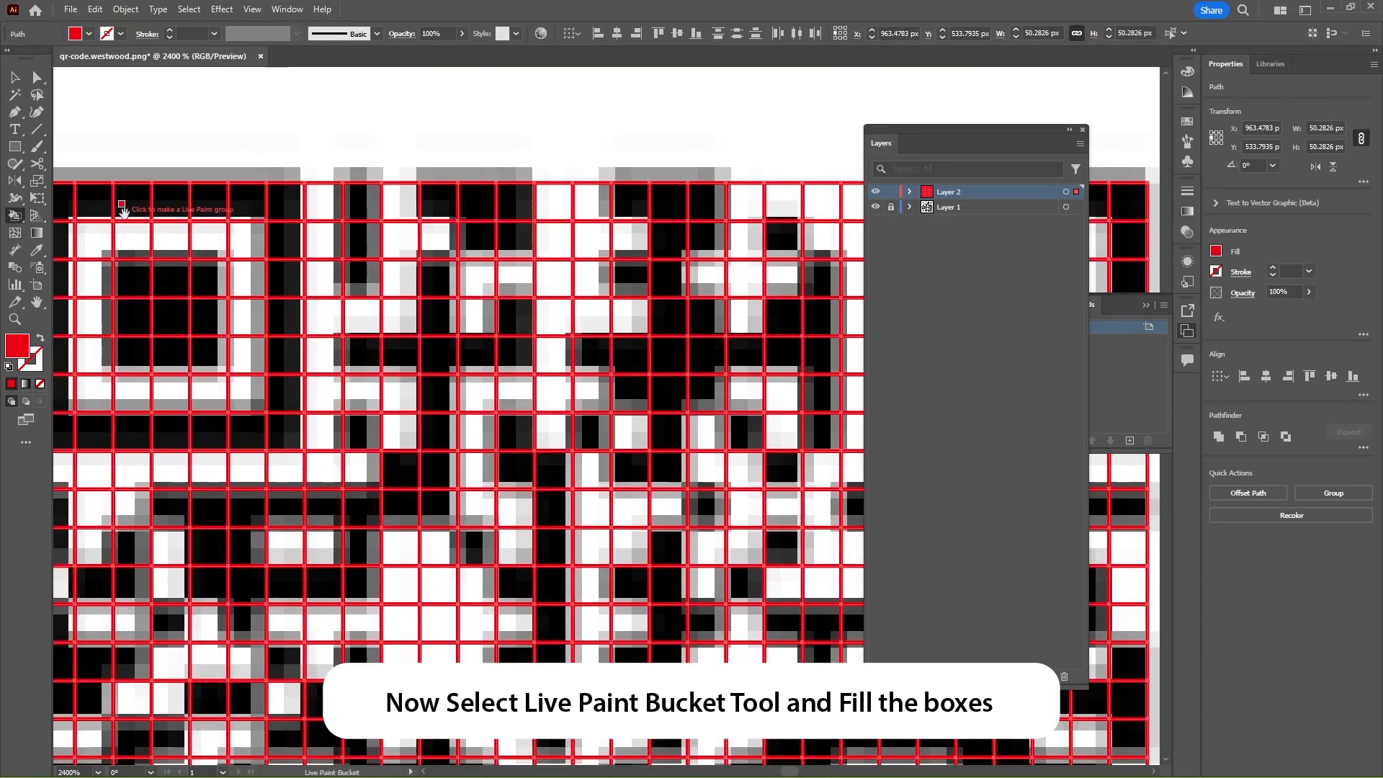
left_click_drag(121, 207, 233, 219)
left_click(160, 222)
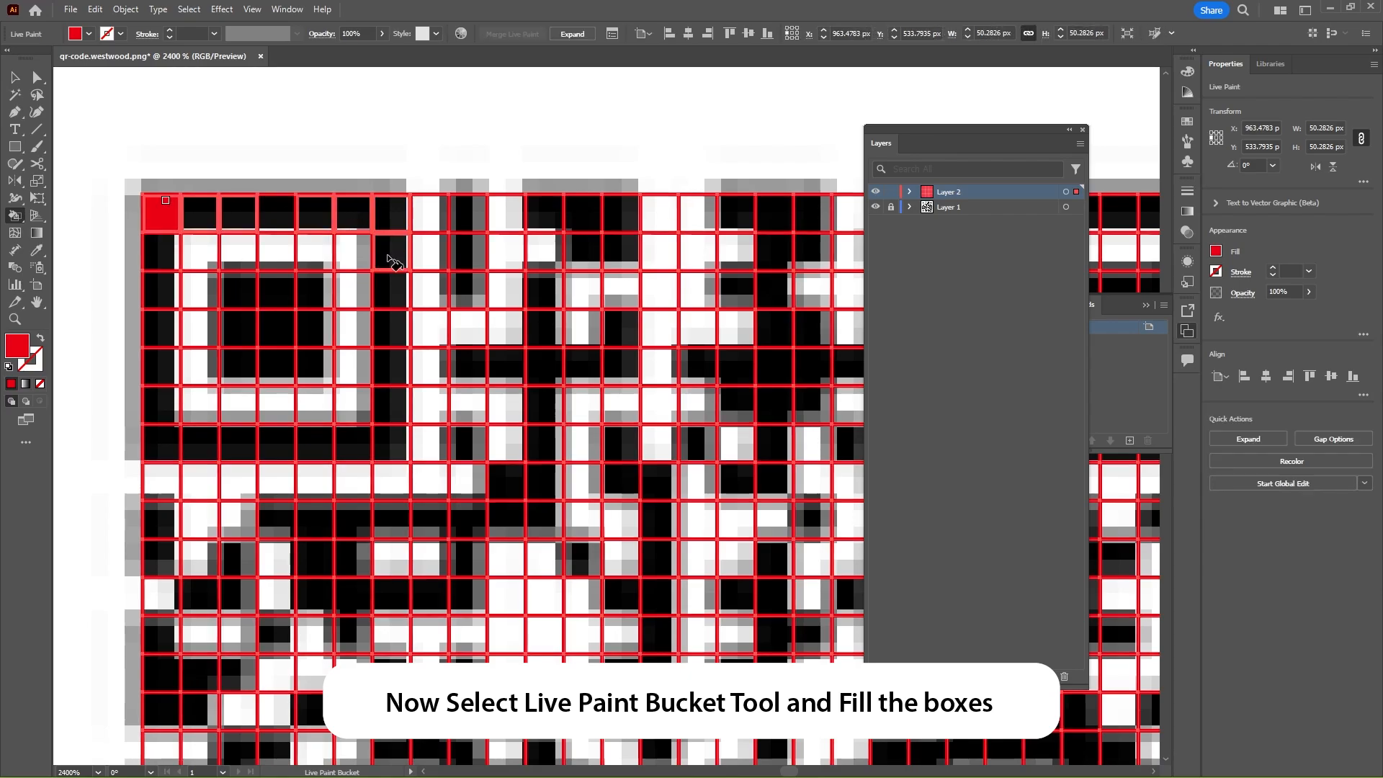
Fill the outer ring and centre block of the QR code's top-left position marker with red.
mouse_move(386, 436)
left_mouse_down()
mouse_move(170, 438)
mouse_move(159, 278)
mouse_move(265, 359)
mouse_move(306, 341)
mouse_move(276, 317)
left_mouse_up()
left_click(278, 214)
left_click(166, 253)
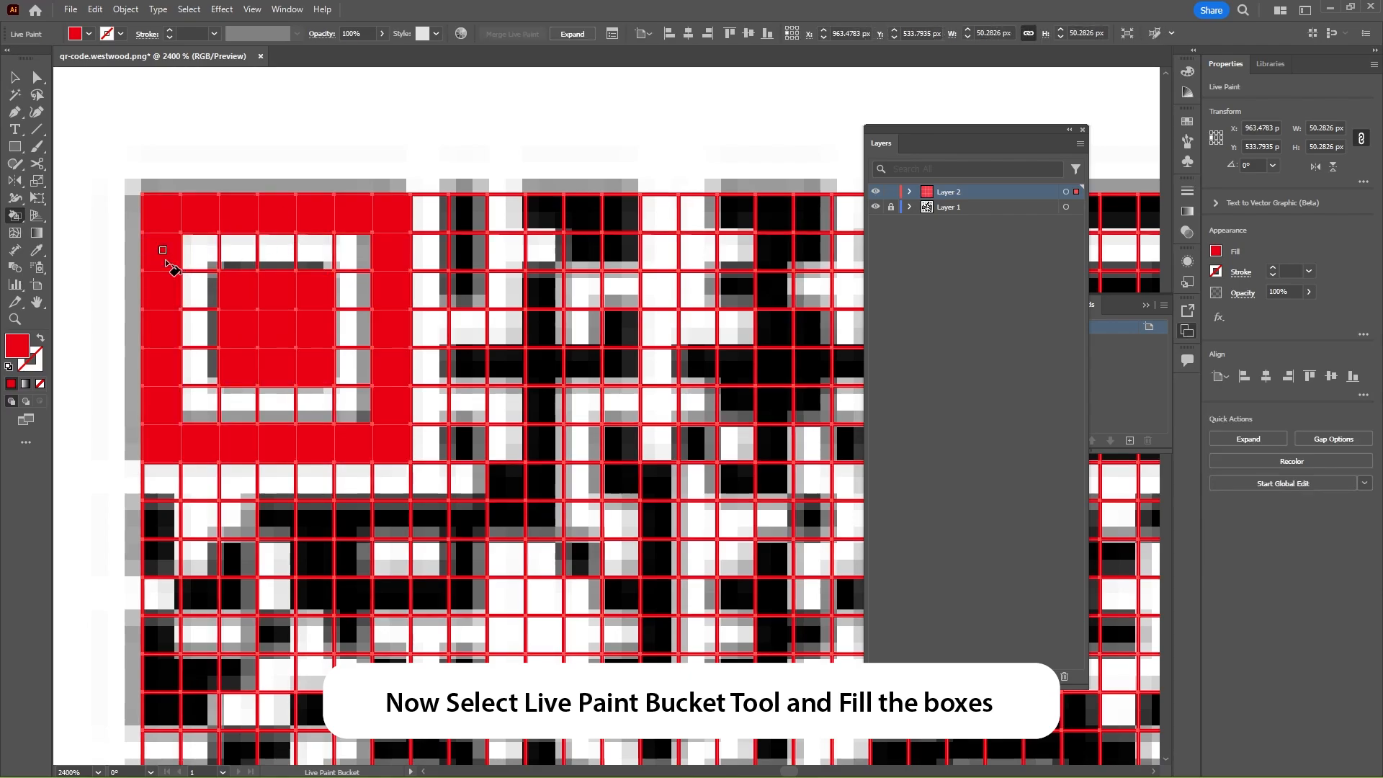
Fill the dark modules just right of and directly below the top-left position marker with red.
left_click_drag(469, 248, 470, 296)
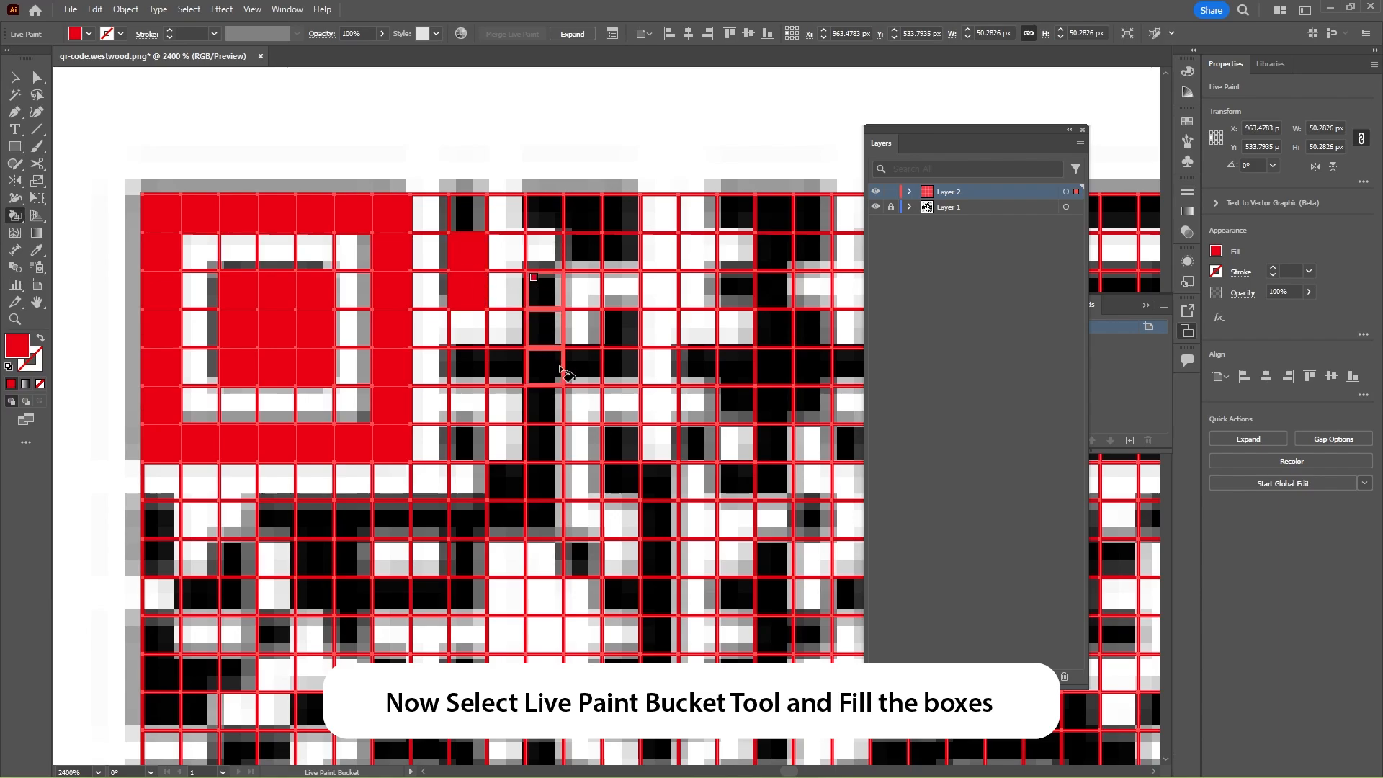
left_click_drag(618, 337, 618, 333)
mouse_move(496, 366)
left_mouse_down()
mouse_move(471, 435)
mouse_move(528, 406)
mouse_move(537, 470)
mouse_move(527, 513)
left_mouse_up()
left_click(472, 437)
mouse_move(465, 518)
left_mouse_down()
mouse_move(289, 523)
mouse_move(326, 598)
mouse_move(467, 595)
mouse_move(469, 558)
left_mouse_up()
left_click(353, 560)
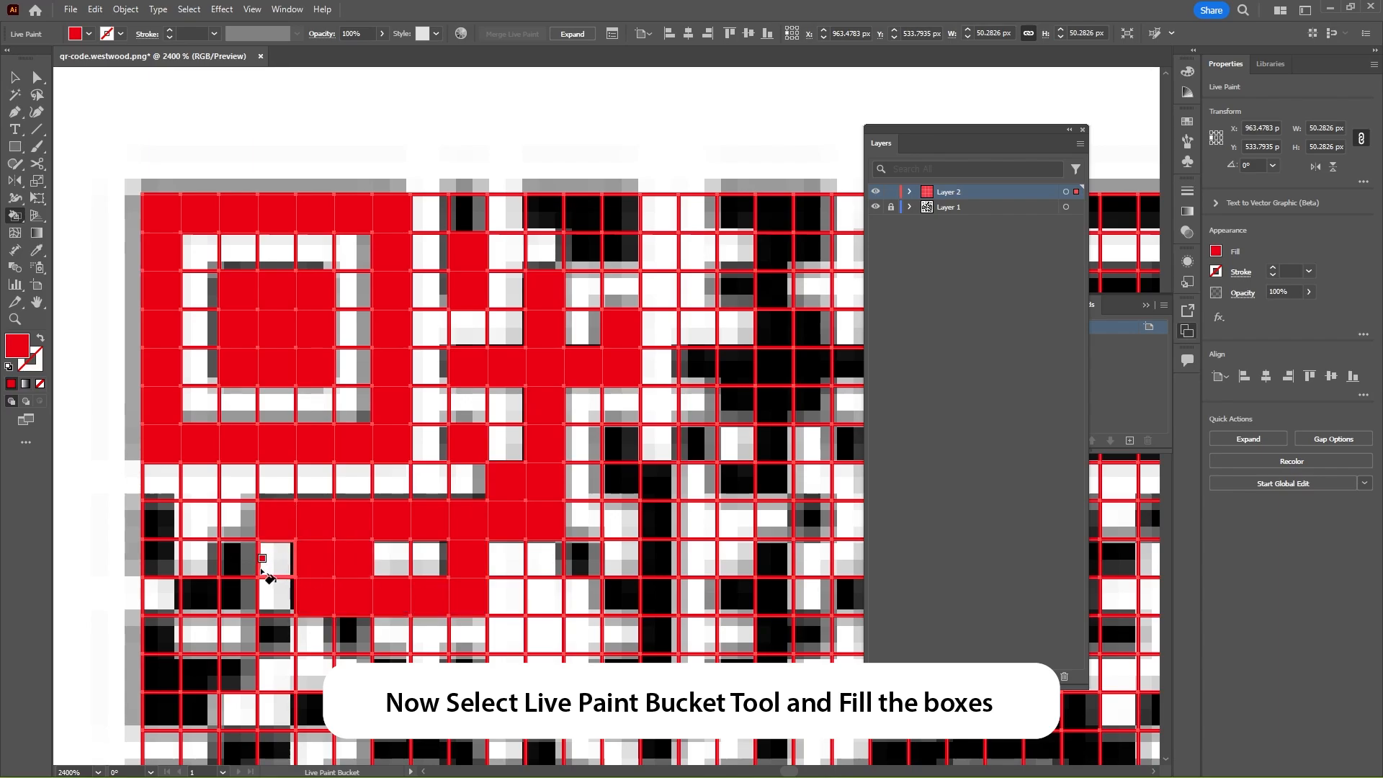
Fill the dark modules along the grid's left edge a few rows below the top-left position marker with red.
mouse_move(225, 596)
left_mouse_down()
mouse_move(199, 582)
mouse_move(165, 525)
left_mouse_up()
left_click_drag(174, 629, 215, 380)
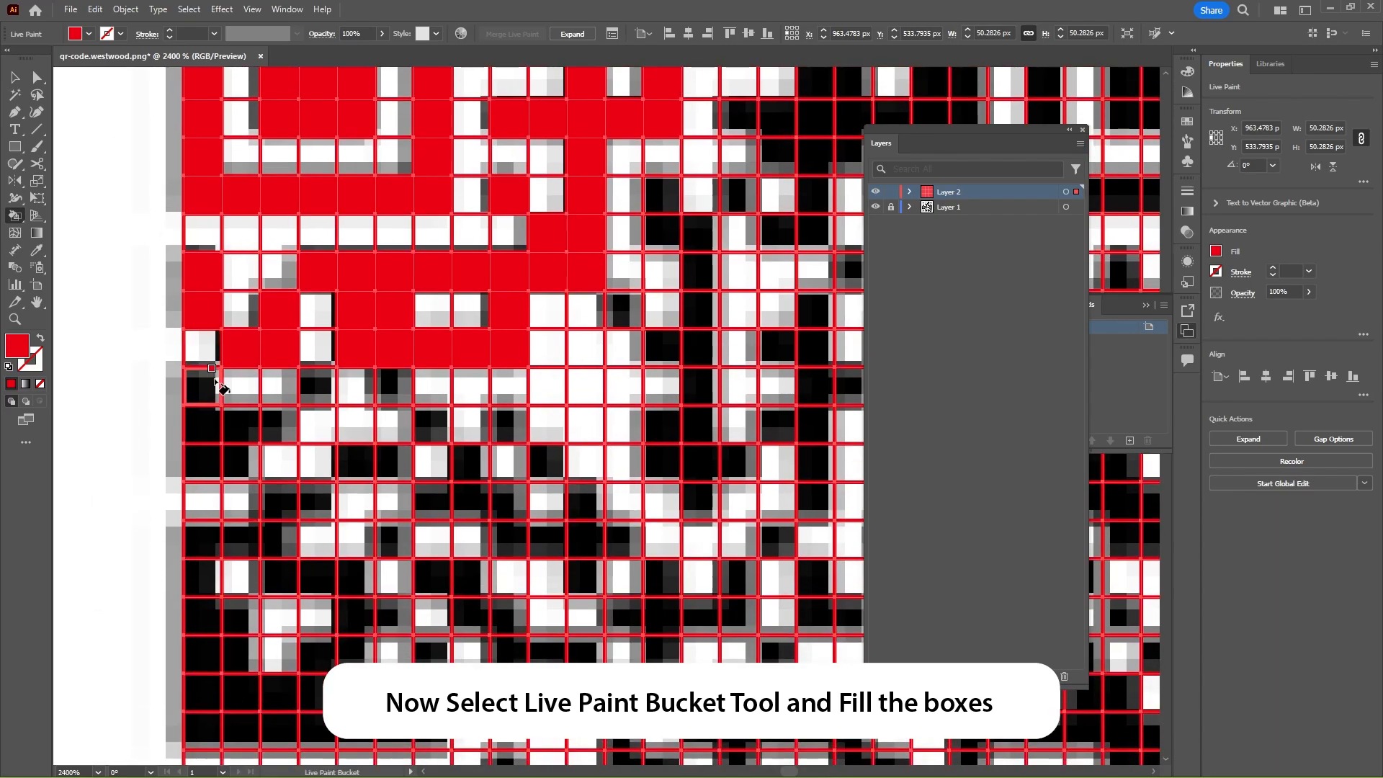
left_click_drag(237, 435, 274, 425)
left_click(312, 389)
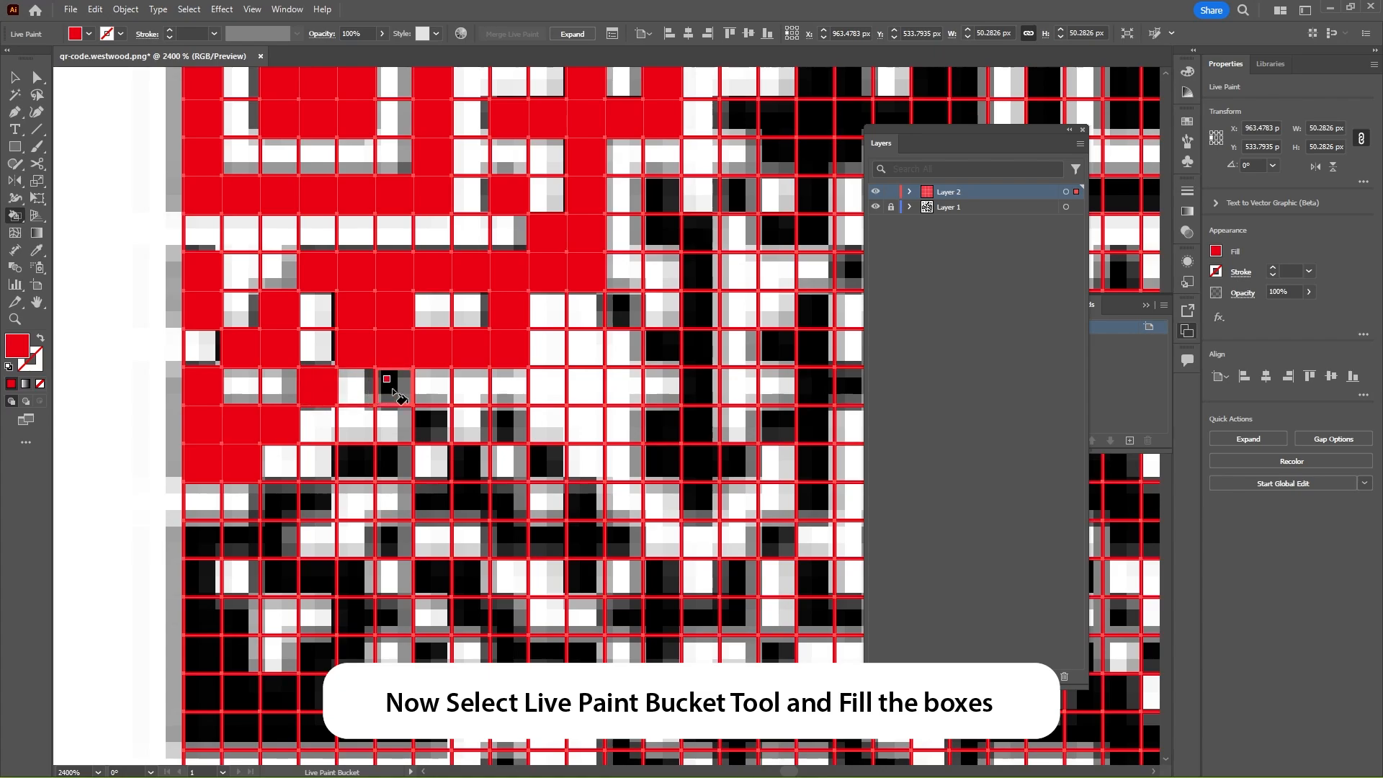
Fill the single and paired dark modules stepping diagonally inward from the left-edge block with red.
left_click(389, 390)
left_click(431, 434)
left_click(393, 461)
left_click(365, 465)
left_click(317, 502)
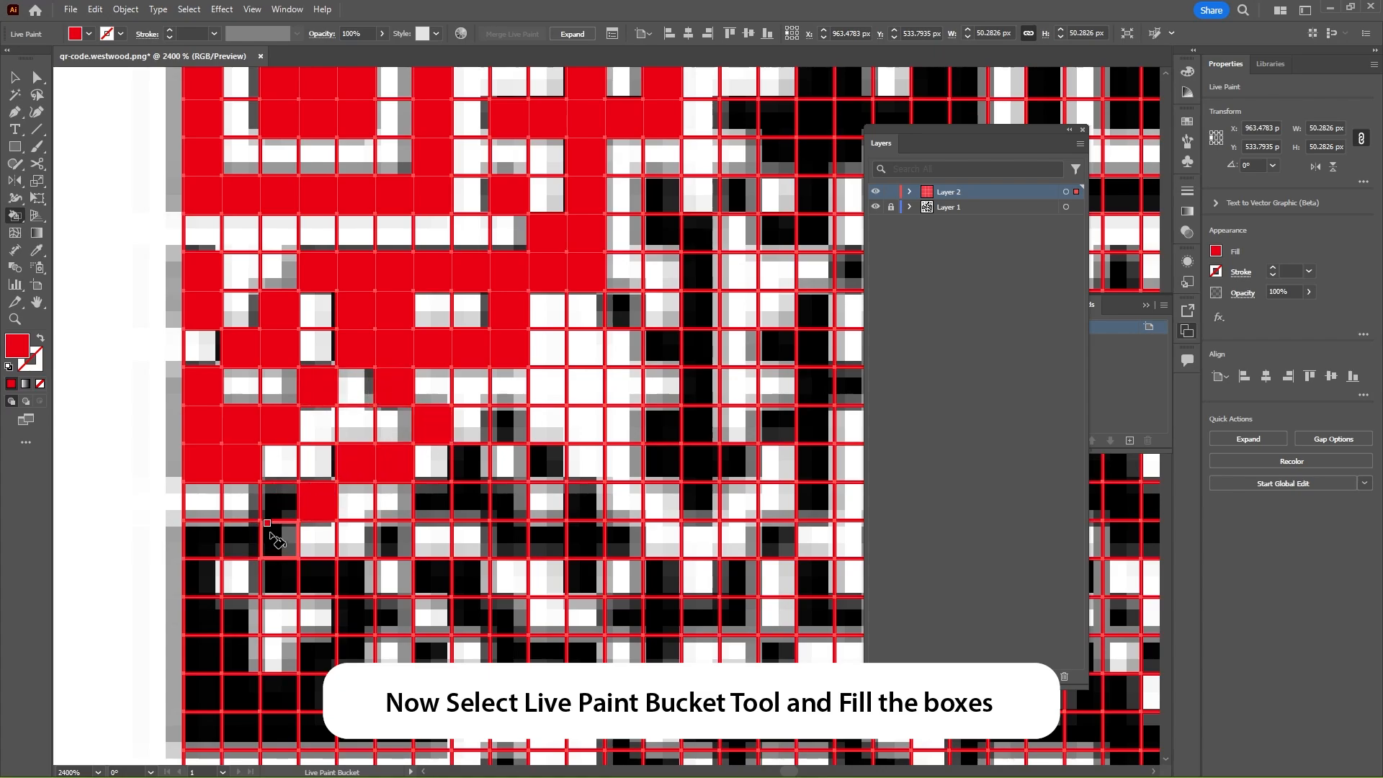
Fill the large dark cluster farther down the grid's left edge and the modules bordering it with red.
left_click_drag(270, 544, 202, 546)
left_click_drag(201, 576, 198, 652)
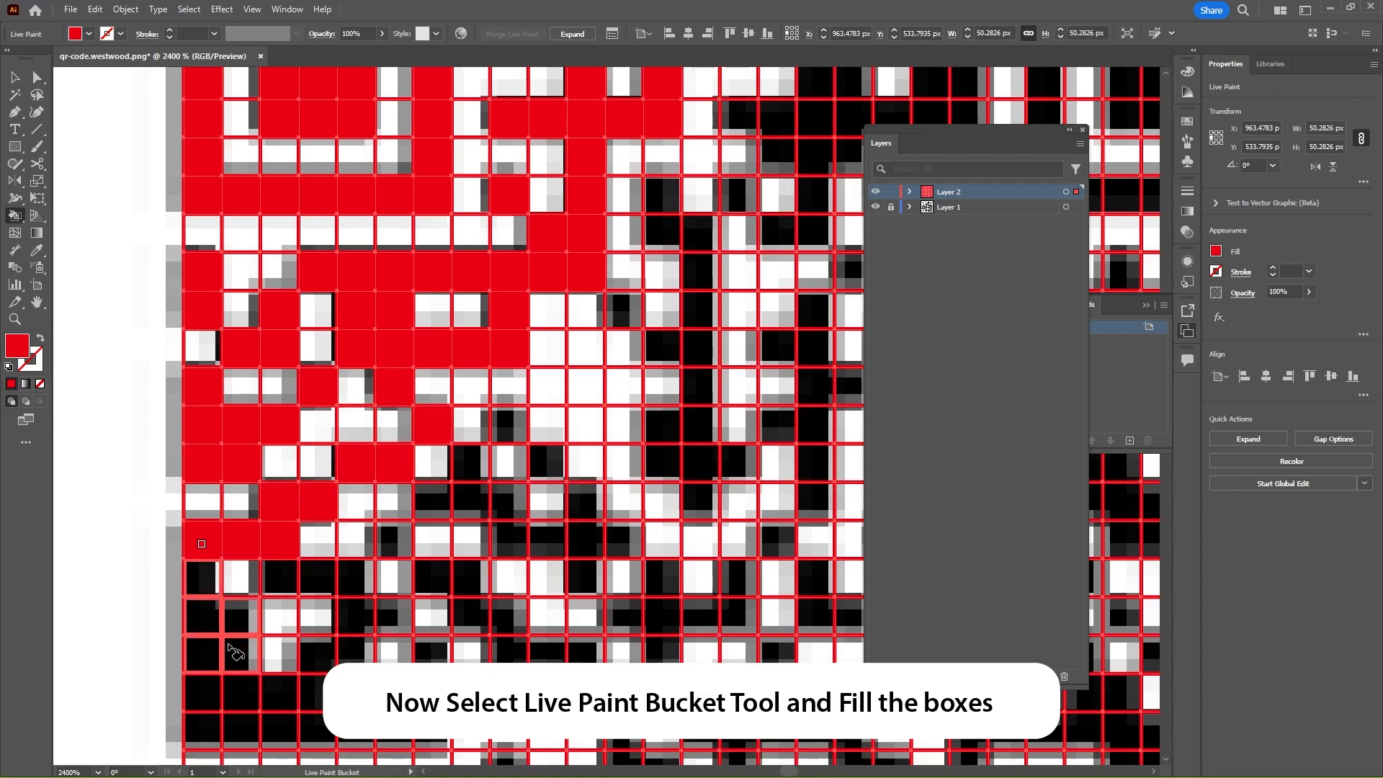
left_click_drag(234, 703, 280, 709)
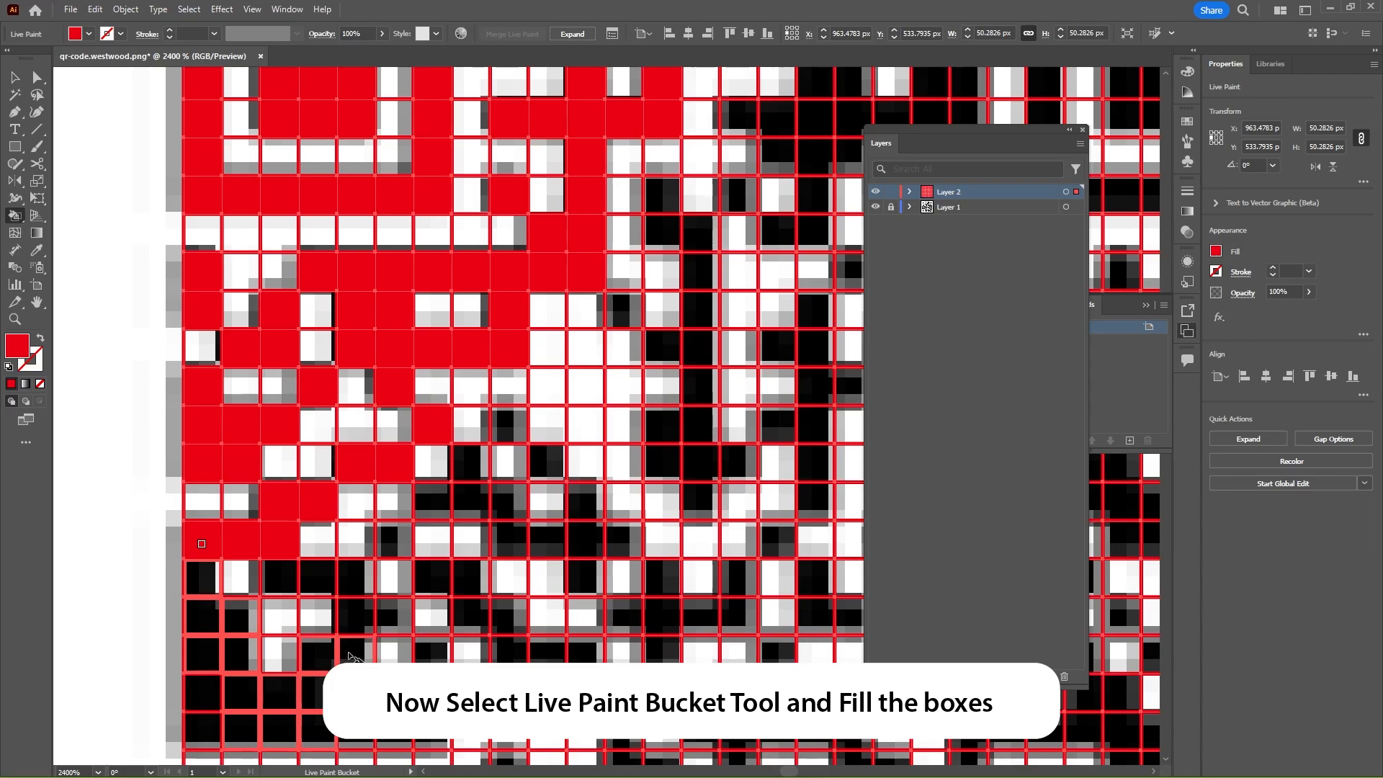
left_click_drag(388, 621, 390, 621)
left_click_drag(351, 579, 277, 580)
left_click(396, 544)
Fill the remaining dark modules in the rows just above the bottom-left position marker with red.
key("space")
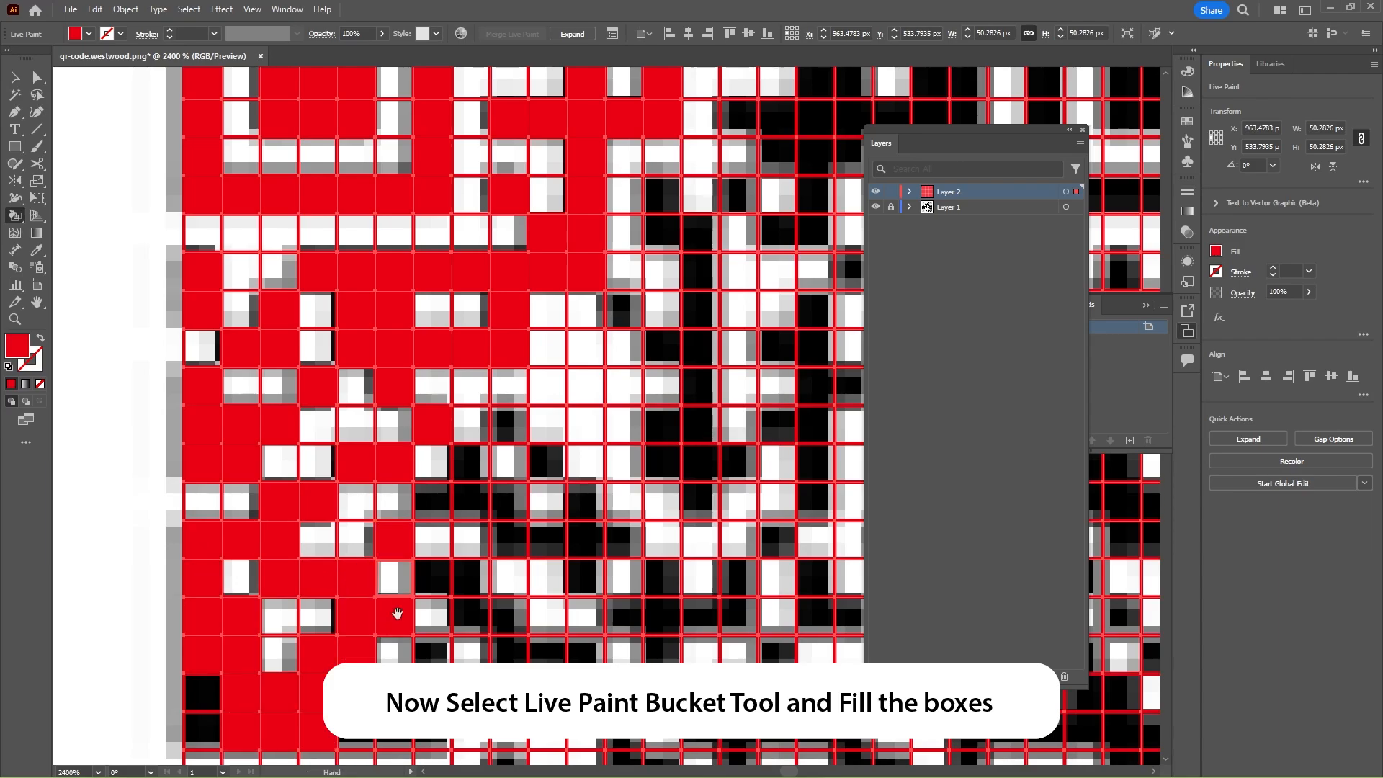
left_click_drag(399, 614, 475, 374)
left_click_drag(288, 444, 292, 490)
left_click_drag(437, 475, 501, 491)
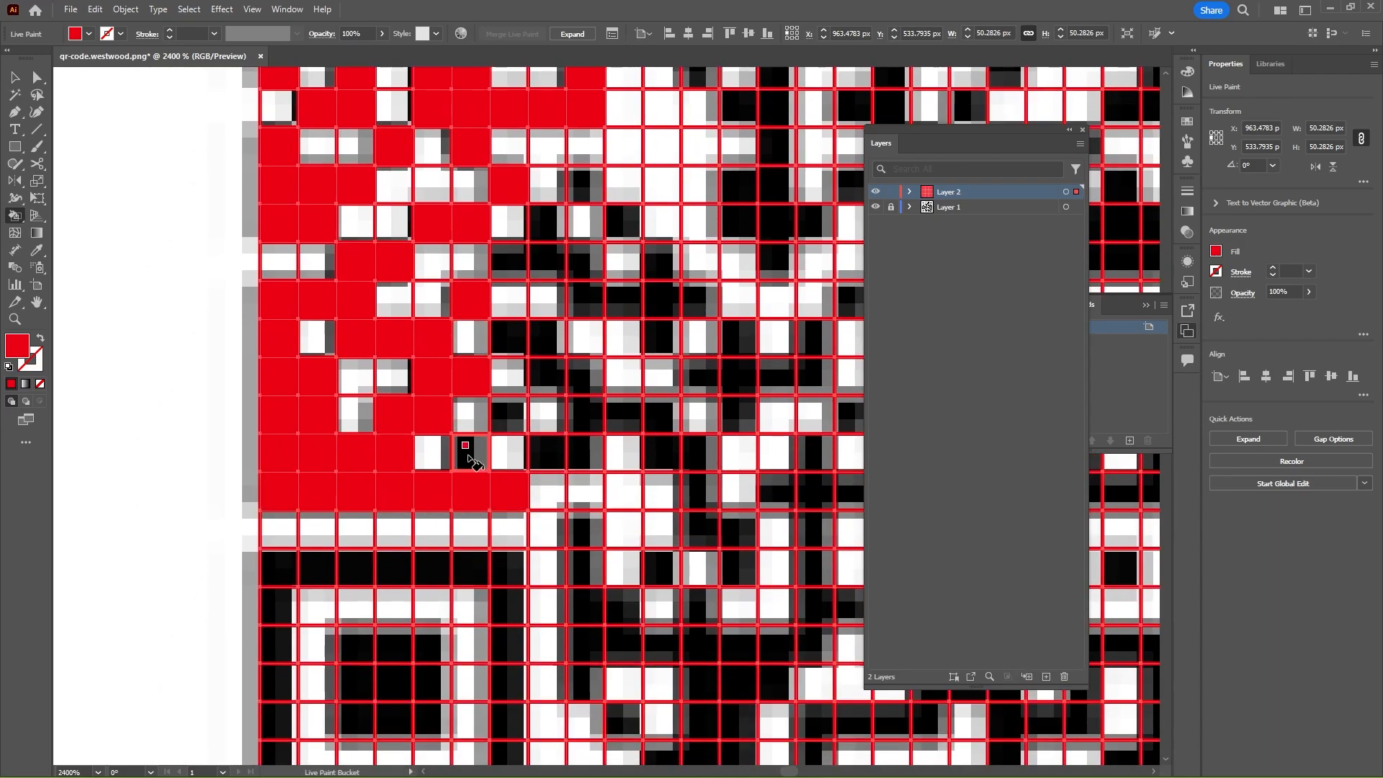
left_click(464, 447)
Fill the dark modules extending from the left-side rows toward the QR code's lower middle with red.
mouse_move(509, 431)
left_mouse_down()
mouse_move(583, 452)
mouse_move(591, 408)
mouse_move(520, 340)
mouse_move(533, 262)
mouse_move(657, 306)
mouse_move(687, 297)
mouse_move(580, 187)
mouse_move(546, 224)
mouse_move(669, 342)
left_mouse_up()
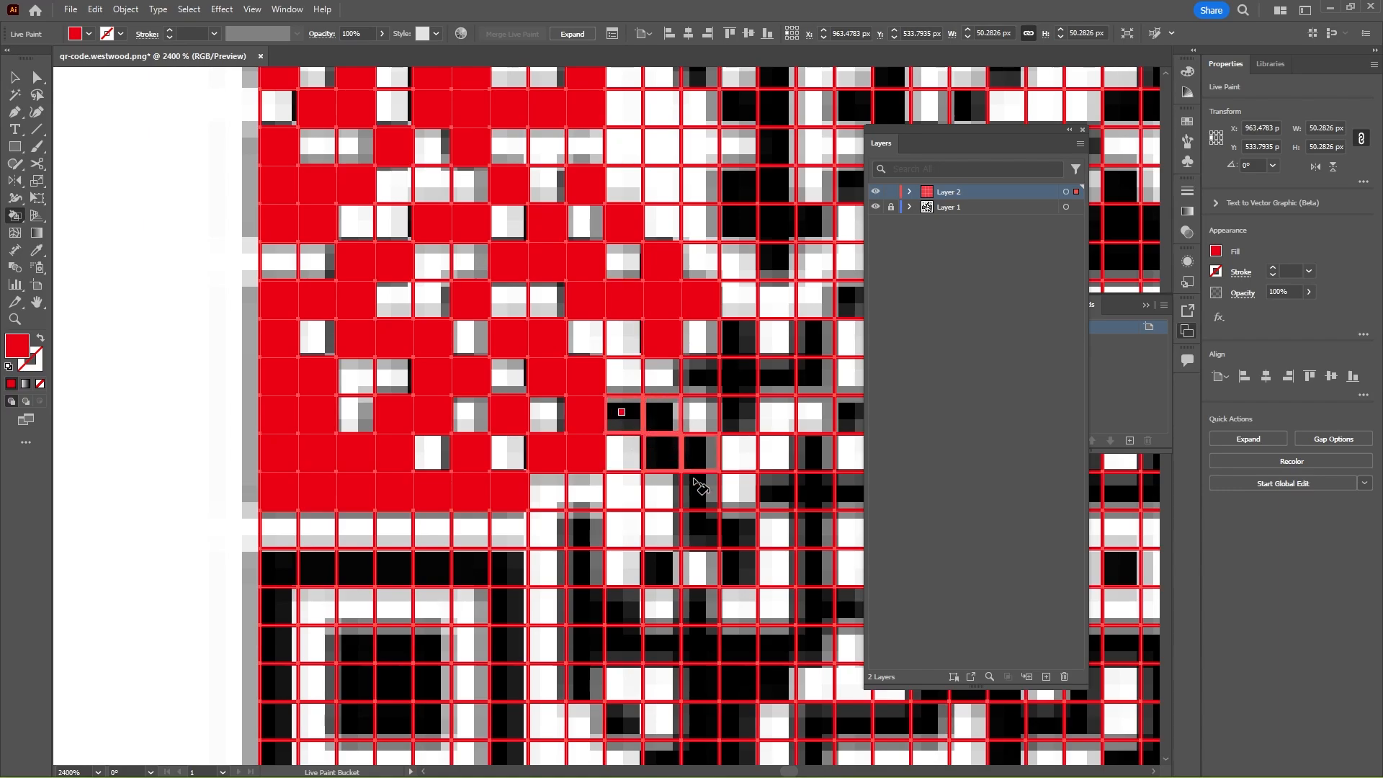
mouse_move(698, 484)
left_mouse_down()
mouse_move(633, 411)
mouse_move(735, 405)
mouse_move(709, 384)
left_mouse_up()
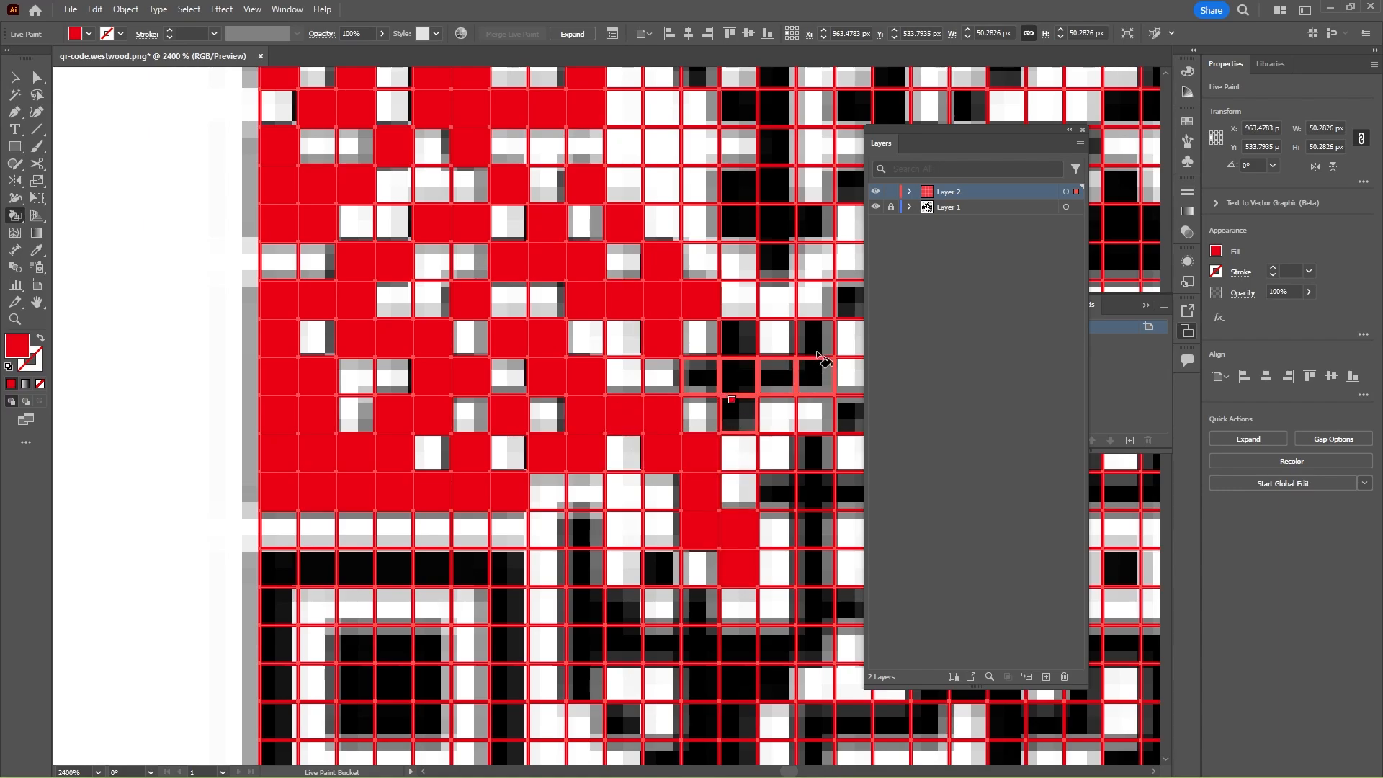
left_click_drag(819, 354, 814, 339)
left_click(737, 337)
Fill the dark column beside the bottom-left position marker and the connected row and branches to its right with red.
mouse_move(778, 423)
left_mouse_down()
mouse_move(654, 246)
mouse_move(649, 167)
left_mouse_up()
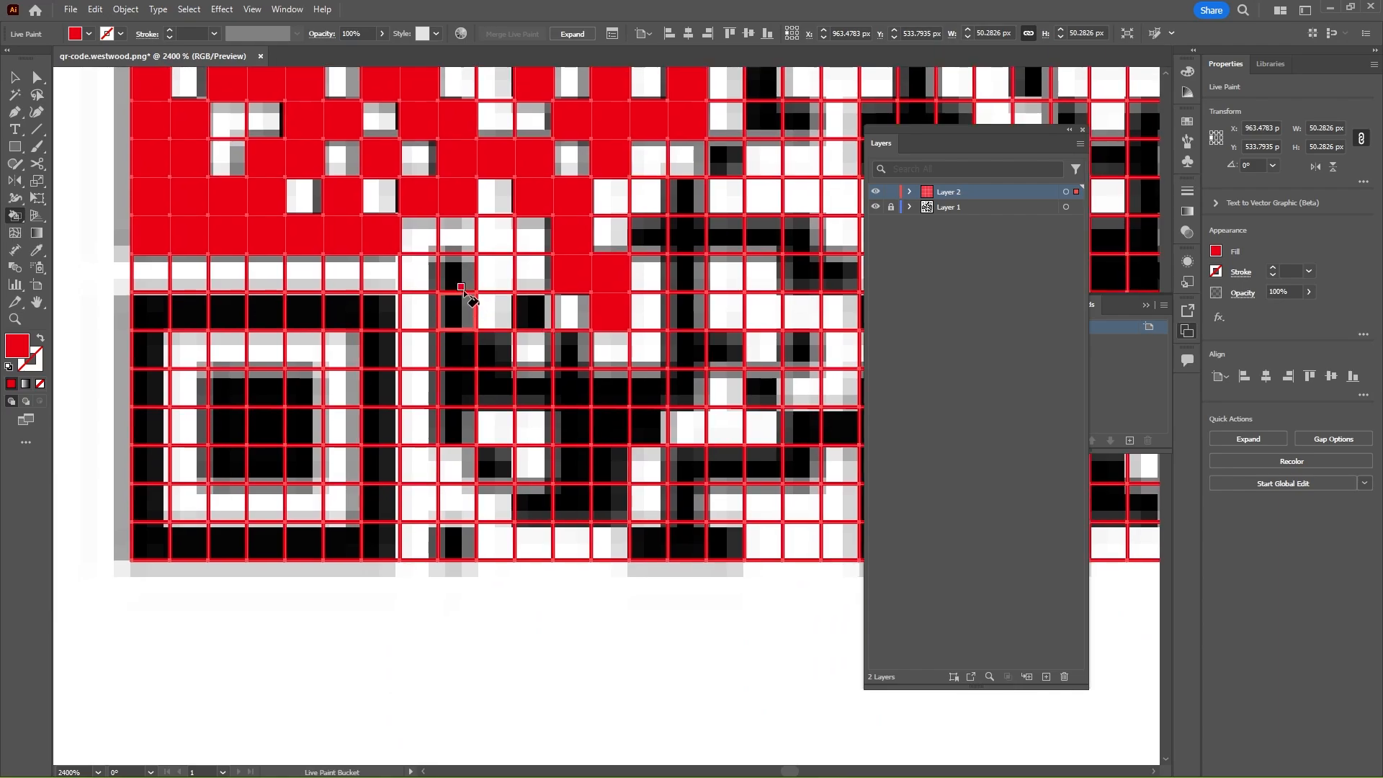
left_click_drag(459, 277, 457, 426)
mouse_move(488, 364)
left_mouse_down()
mouse_move(496, 388)
mouse_move(639, 389)
left_mouse_up()
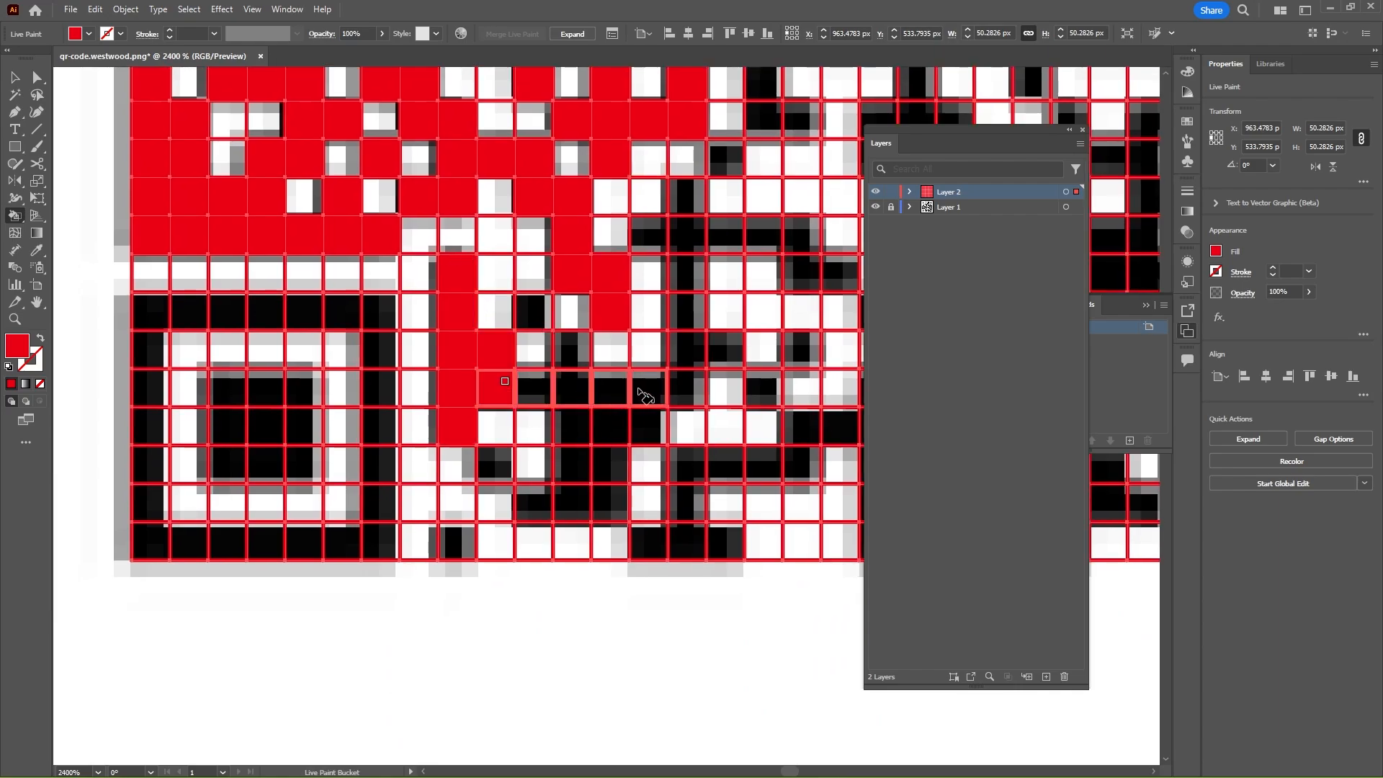
mouse_move(693, 253)
left_mouse_down()
mouse_move(765, 232)
mouse_move(833, 271)
left_mouse_up()
left_click(700, 184)
left_click(719, 166)
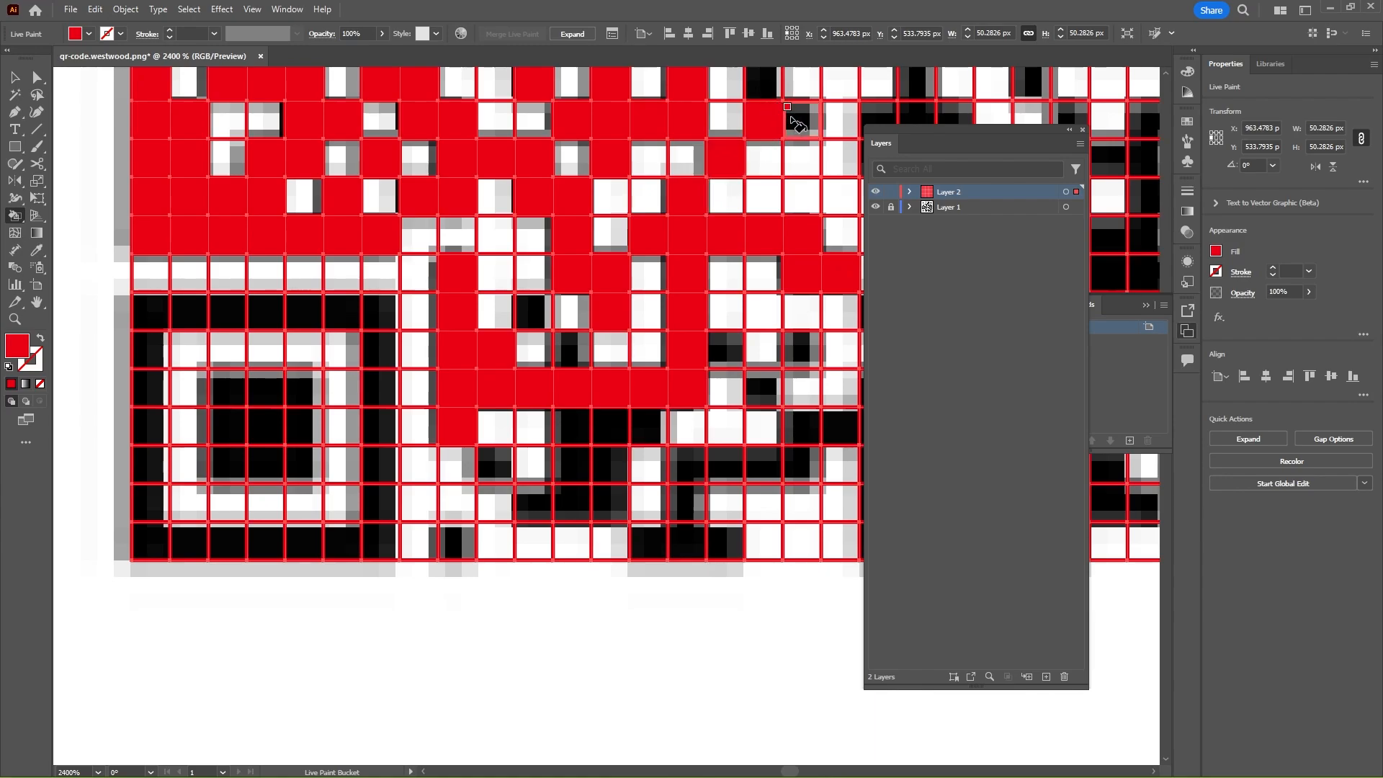
Fill the scattered single dark modules around the connected shapes right of the bottom-left position marker with red.
left_click(792, 119)
left_click(775, 94)
left_click(804, 356)
left_click(773, 383)
left_click(735, 355)
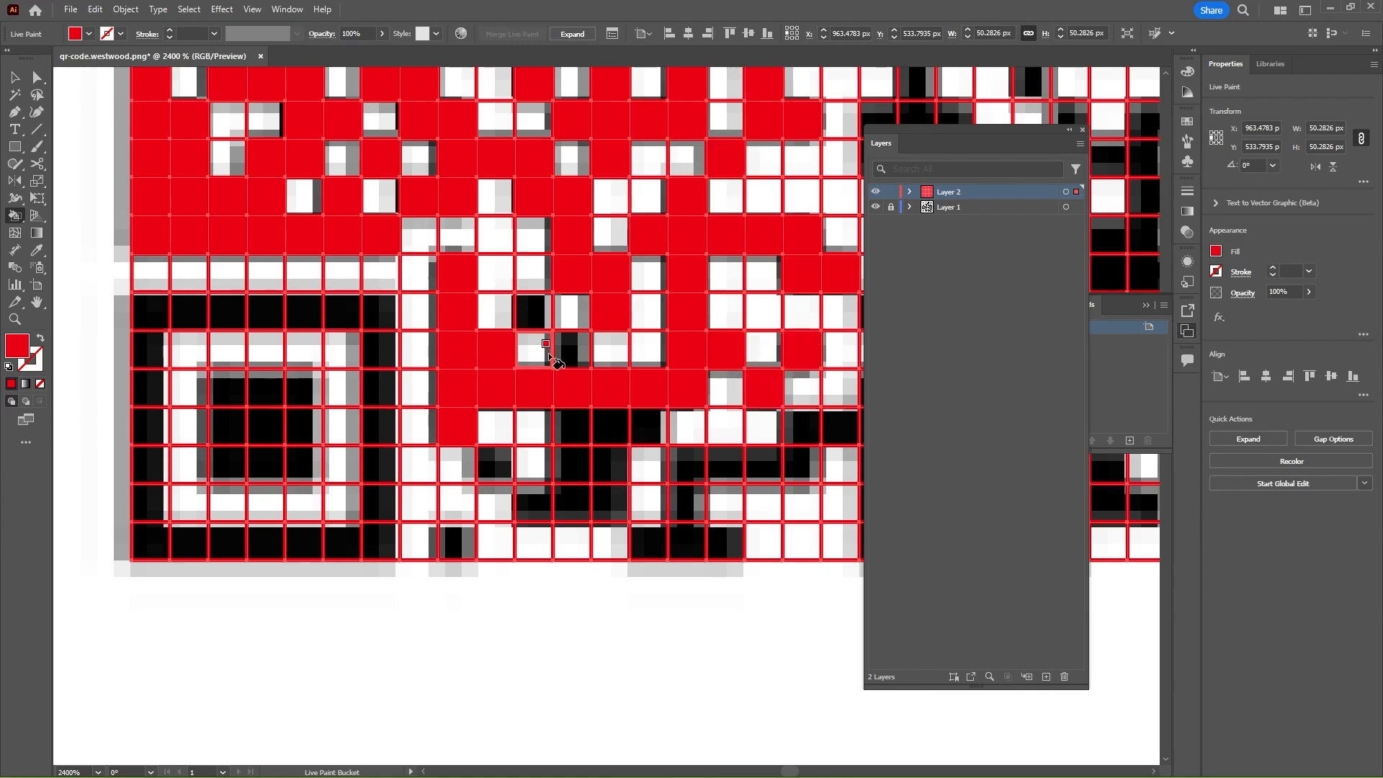
left_click(549, 355)
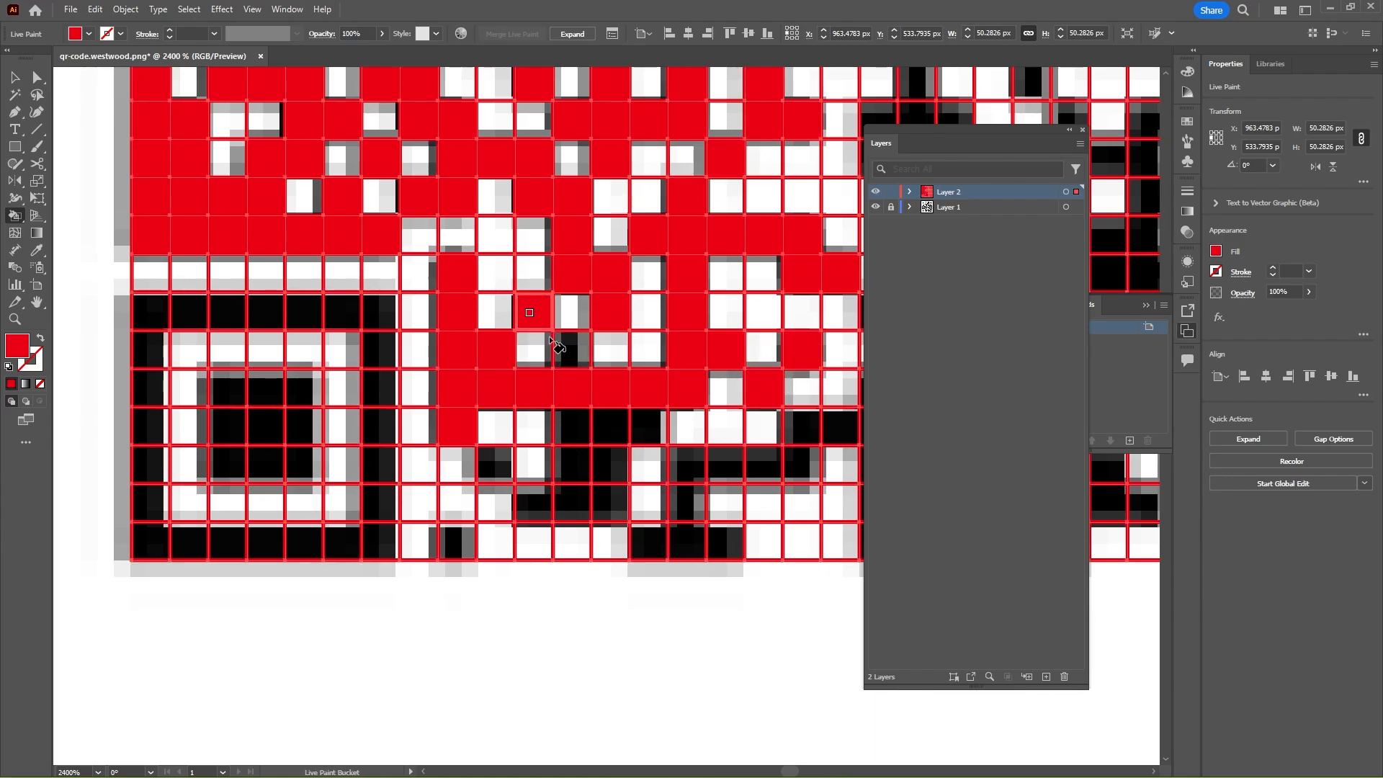
left_click(567, 347)
Fill the dark block and its adjoining modules near the bottom edge, right of the bottom-left position marker, with red.
left_click(577, 425)
left_click(611, 433)
mouse_move(613, 455)
left_mouse_down()
mouse_move(616, 499)
mouse_move(573, 497)
left_mouse_up()
left_click(572, 467)
left_click(534, 500)
left_click(508, 468)
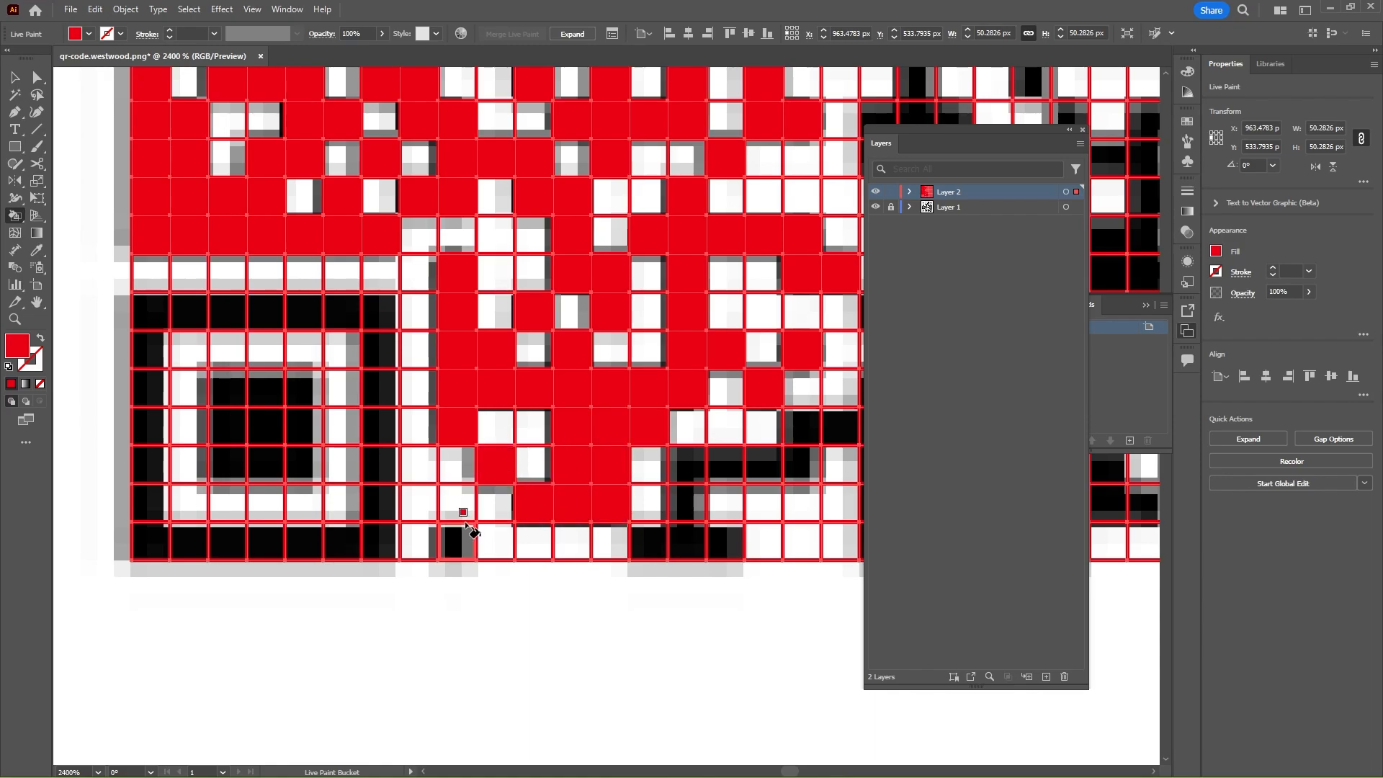
Fill the bottom-row module beside the bottom-left position marker and the marker's outer ring and centre block with red.
left_click(457, 539)
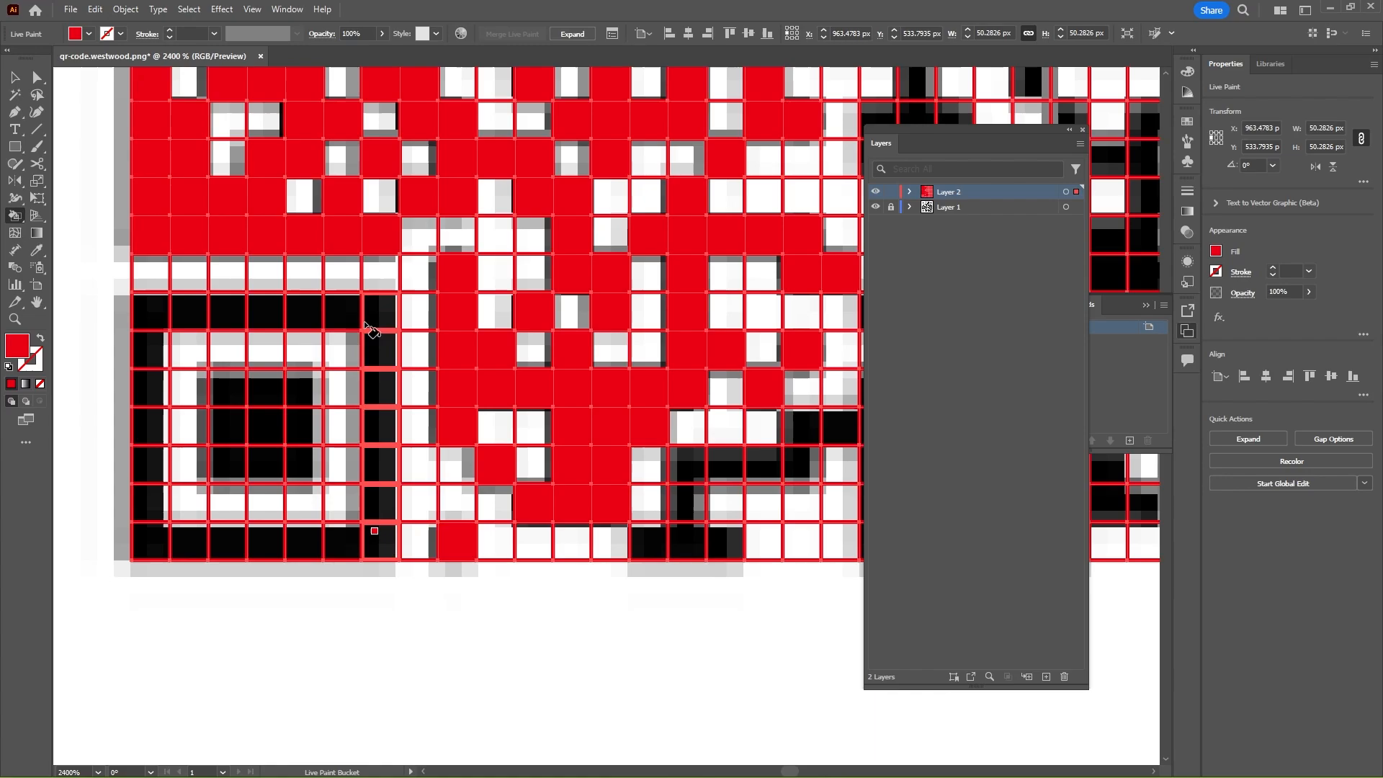
mouse_move(150, 364)
left_mouse_down()
mouse_move(148, 494)
mouse_move(171, 535)
mouse_move(335, 530)
left_mouse_up()
left_click(281, 436)
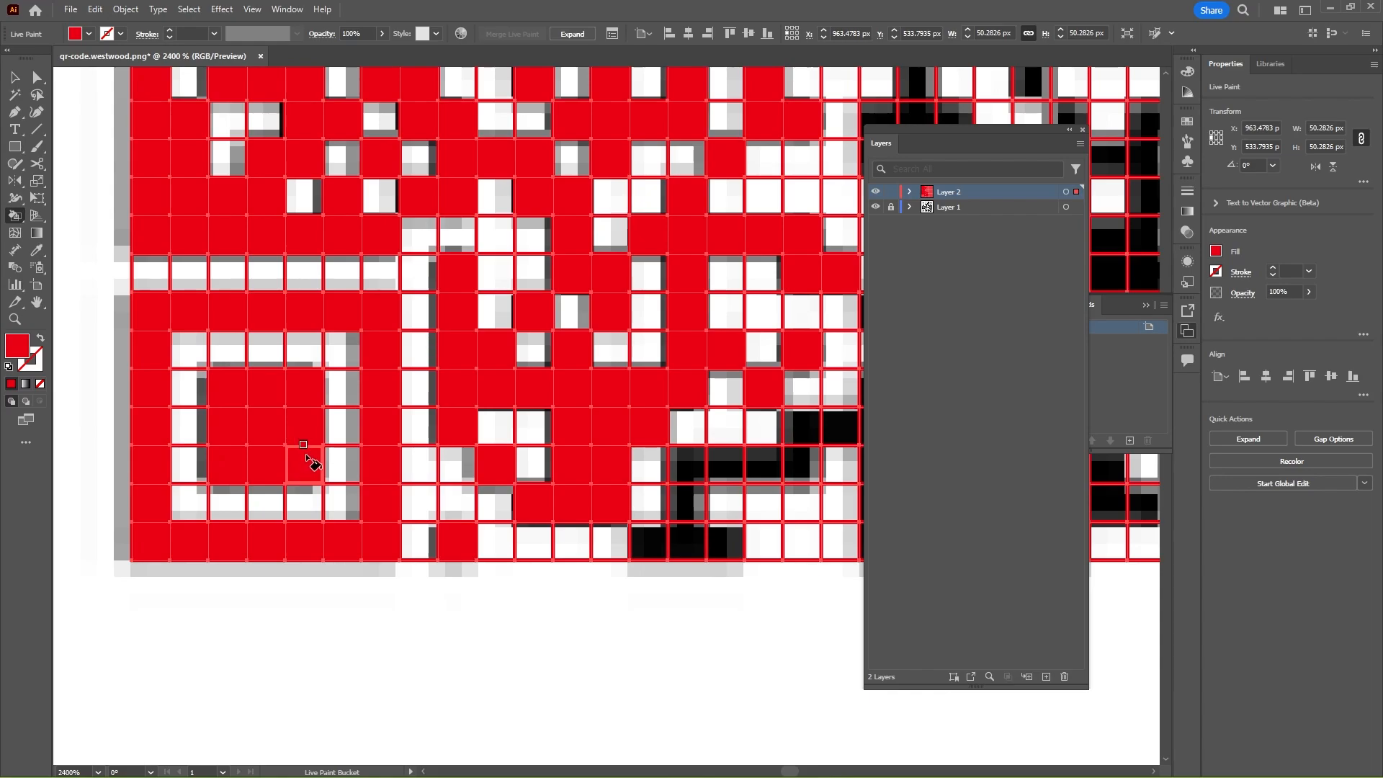
Fill the dark modules along the bottom middle of the QR code up to the small alignment pattern with red.
mouse_move(676, 538)
left_mouse_down()
mouse_move(349, 464)
mouse_move(384, 470)
left_mouse_up()
left_click_drag(459, 393, 475, 353)
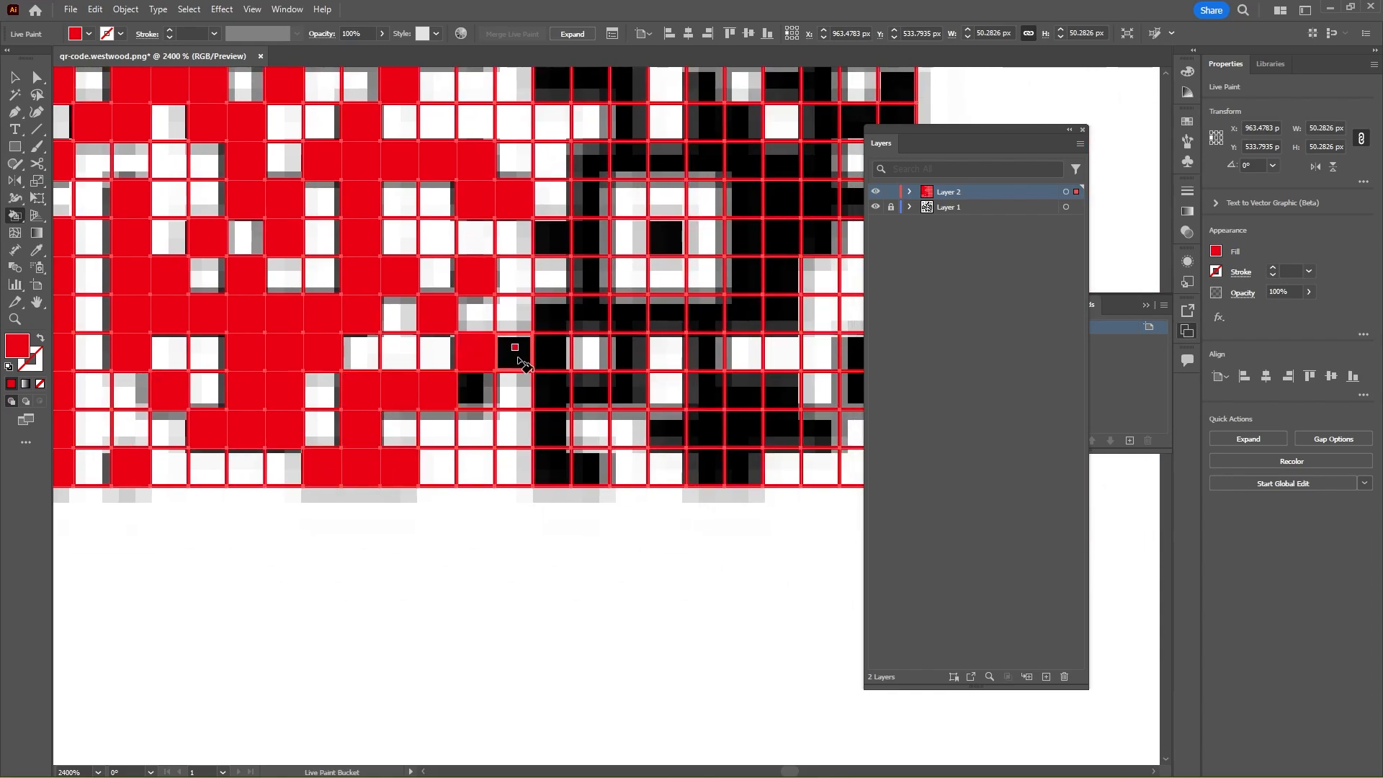
mouse_move(577, 469)
left_mouse_down()
mouse_move(581, 398)
mouse_move(626, 377)
mouse_move(622, 325)
mouse_move(566, 315)
mouse_move(580, 288)
left_mouse_up()
left_click_drag(567, 233, 560, 236)
left_click(476, 387)
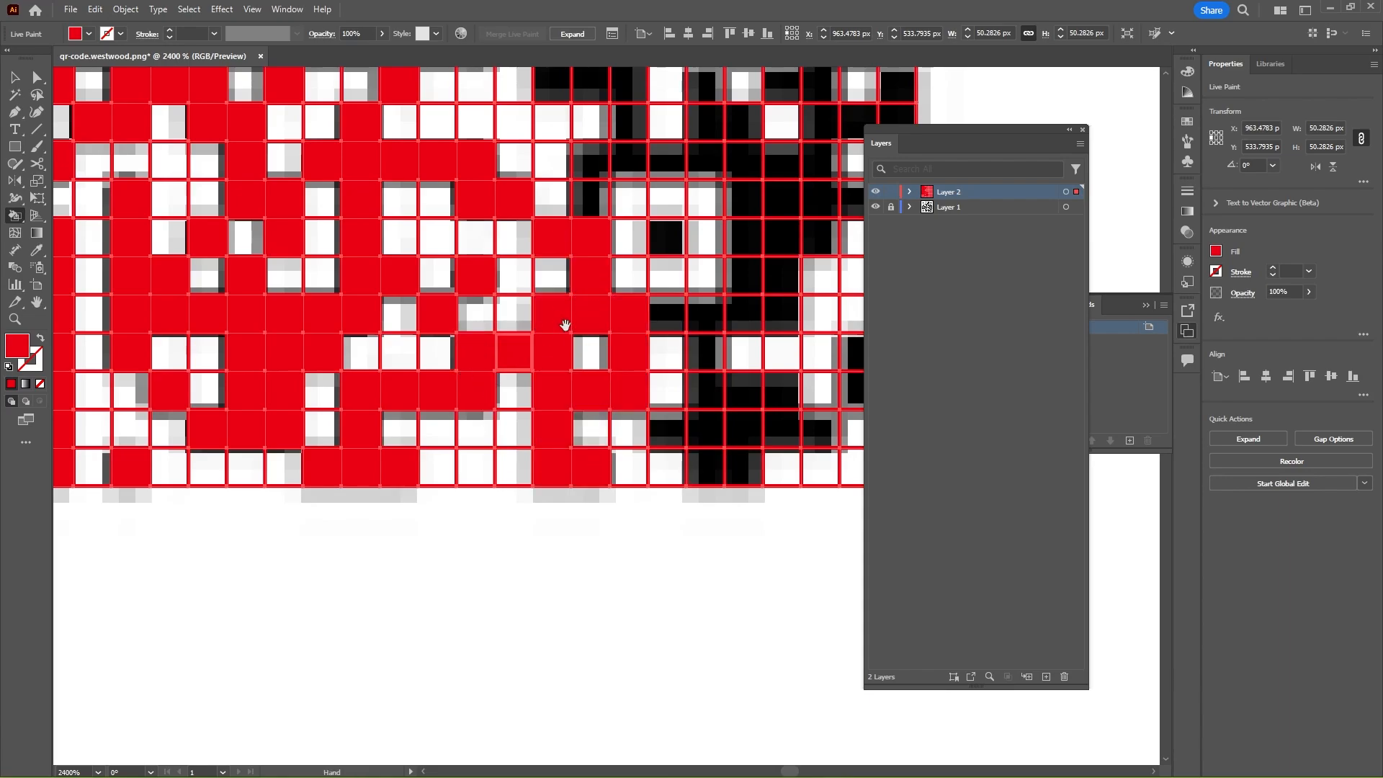
Fill the alignment pattern's ring and the dark modules from its right side to the grid's right edge with red.
left_click_drag(564, 325, 337, 465)
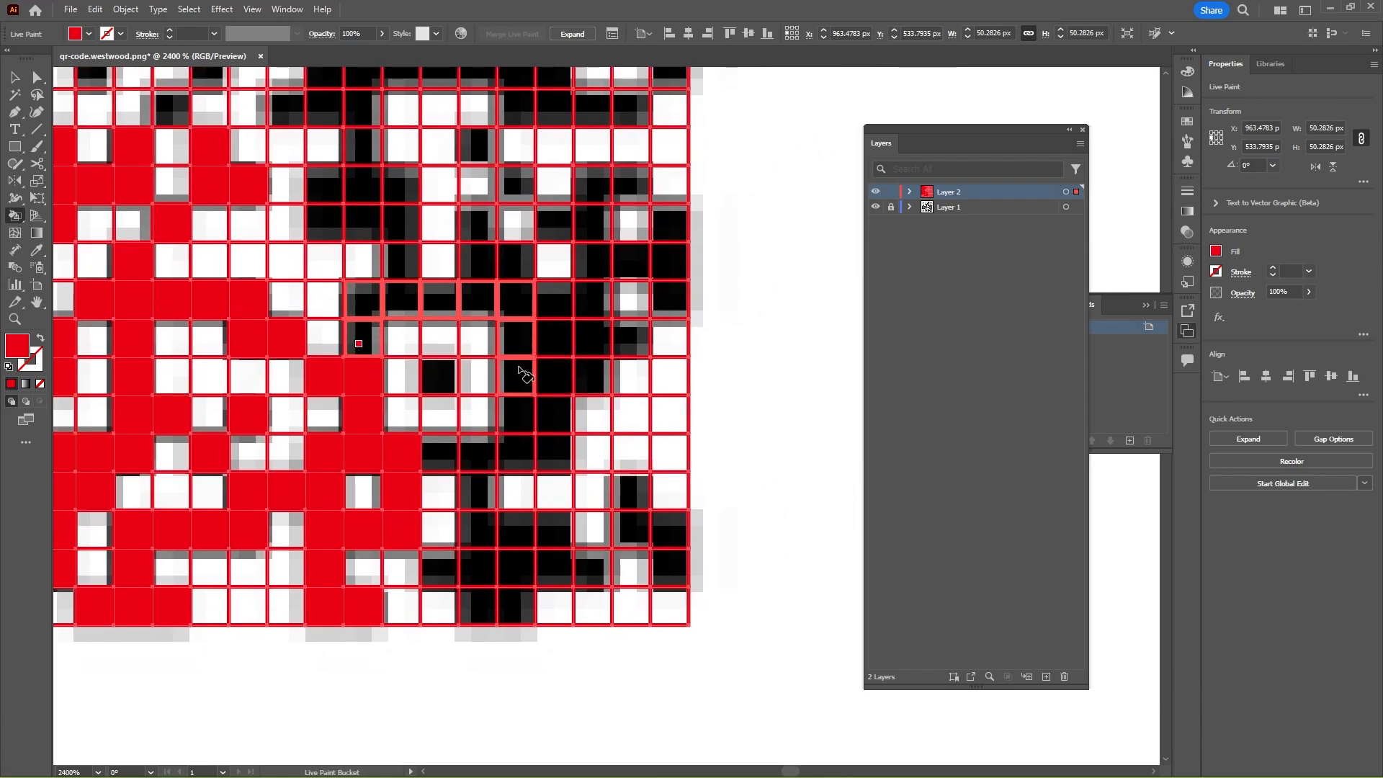
left_click(506, 454)
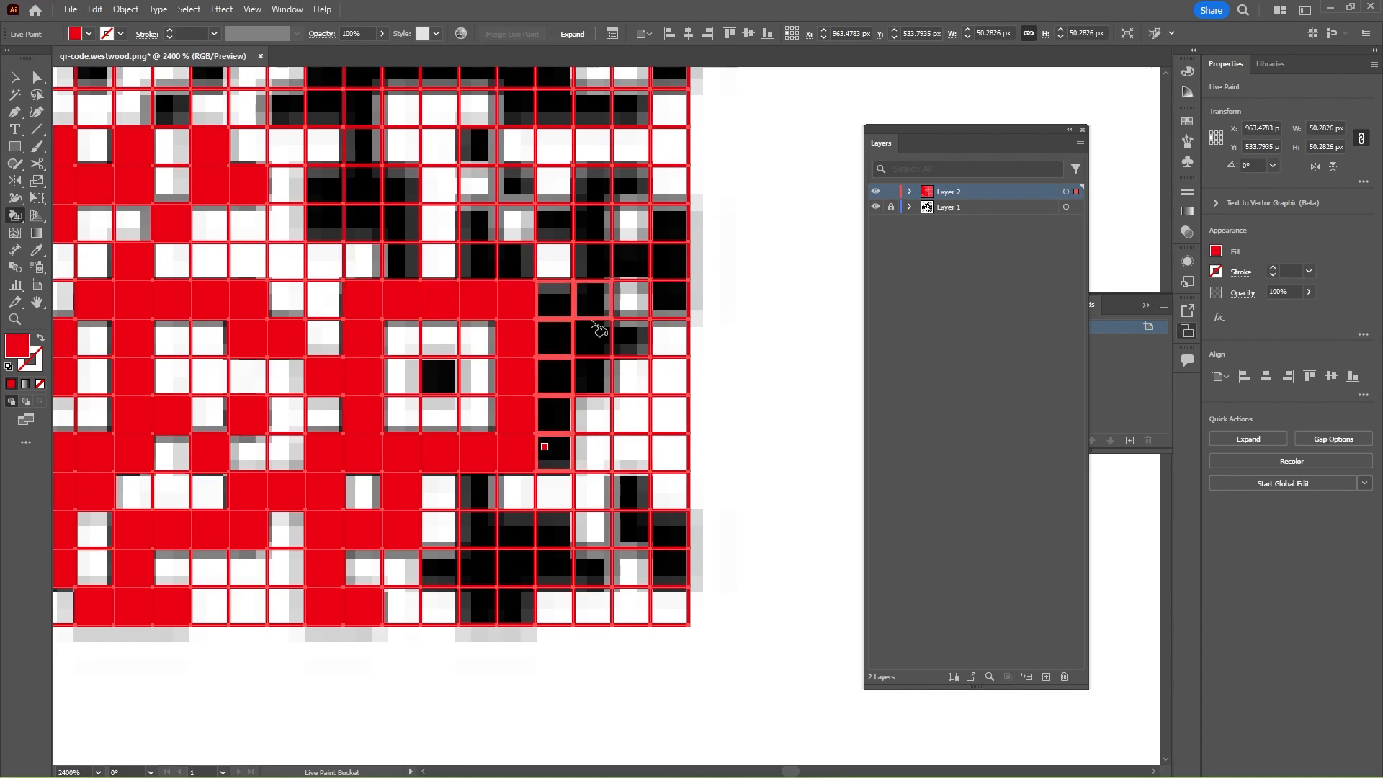
left_click(606, 329)
left_click(663, 292)
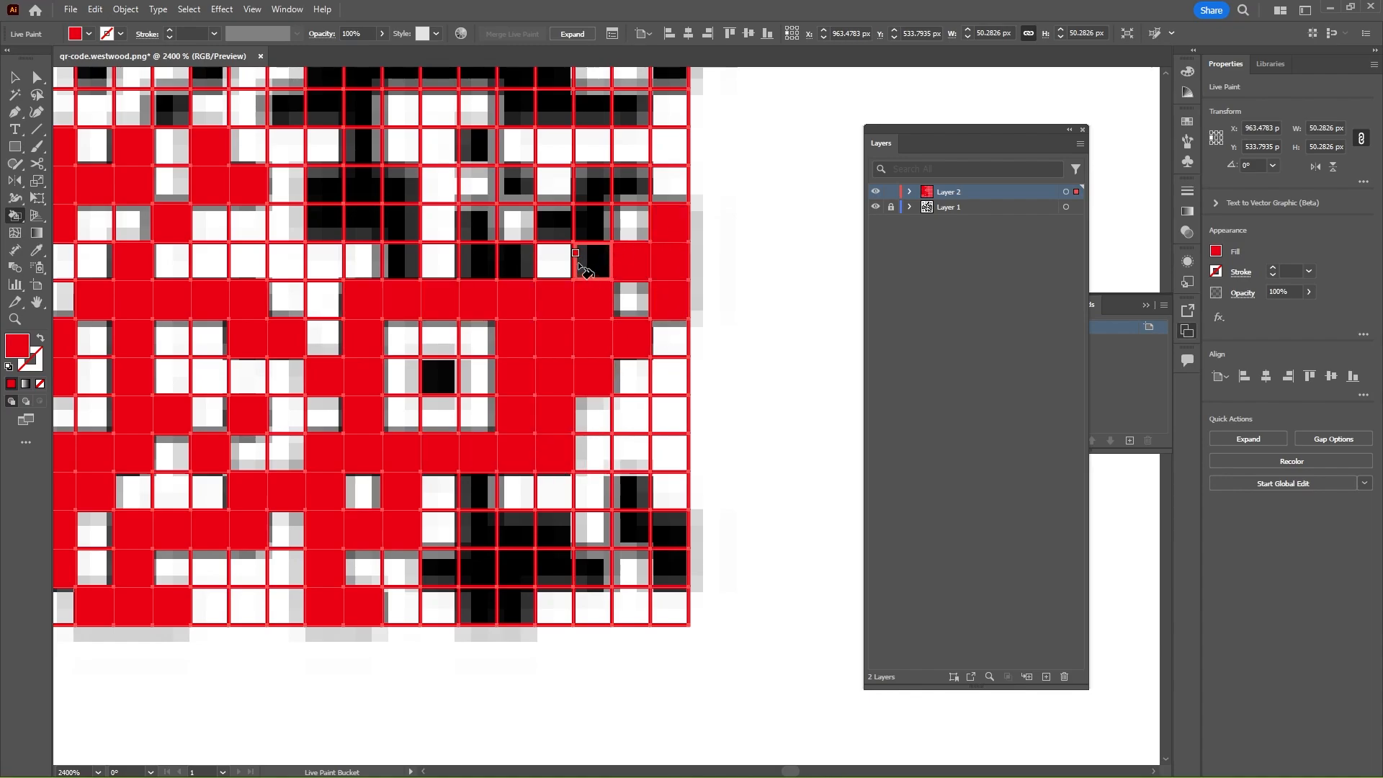
Fill the dark modules above and to the right of the alignment pattern with red.
left_click(585, 268)
left_click(569, 222)
left_click(592, 186)
left_click(632, 181)
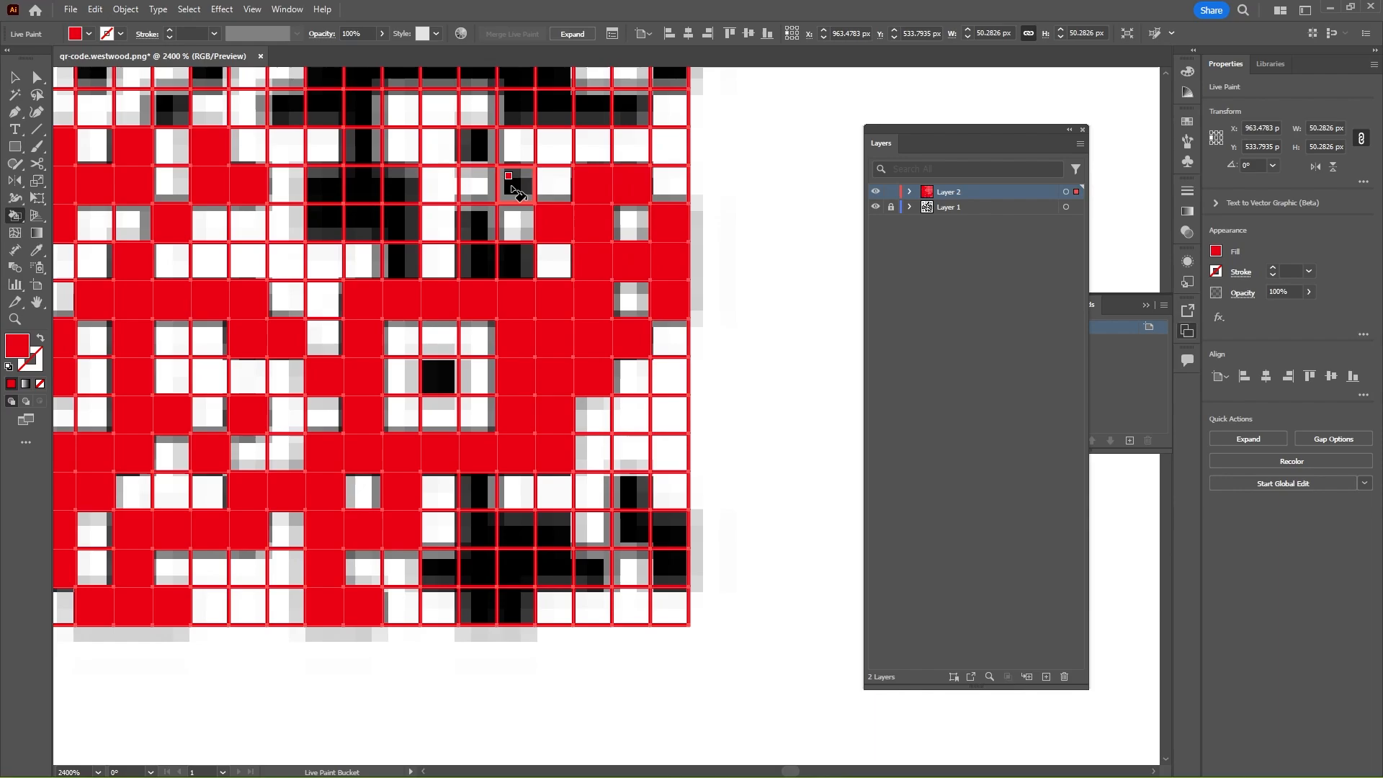
left_click(513, 187)
left_click(477, 261)
left_click(520, 223)
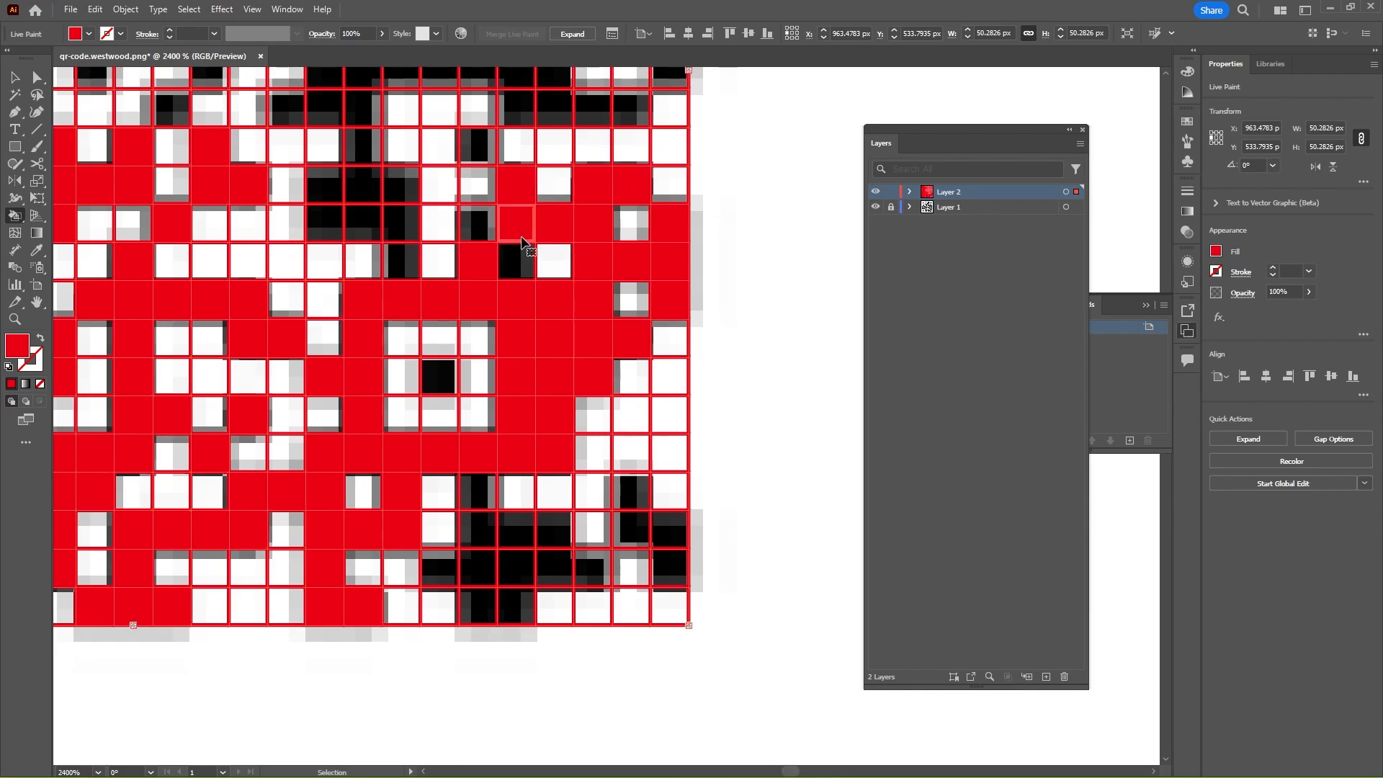
key("ctrl+z")
key("ctrl+z")
key("ctrl+z")
Fill the dark modules directly above the alignment pattern's right half with red.
left_click(489, 233)
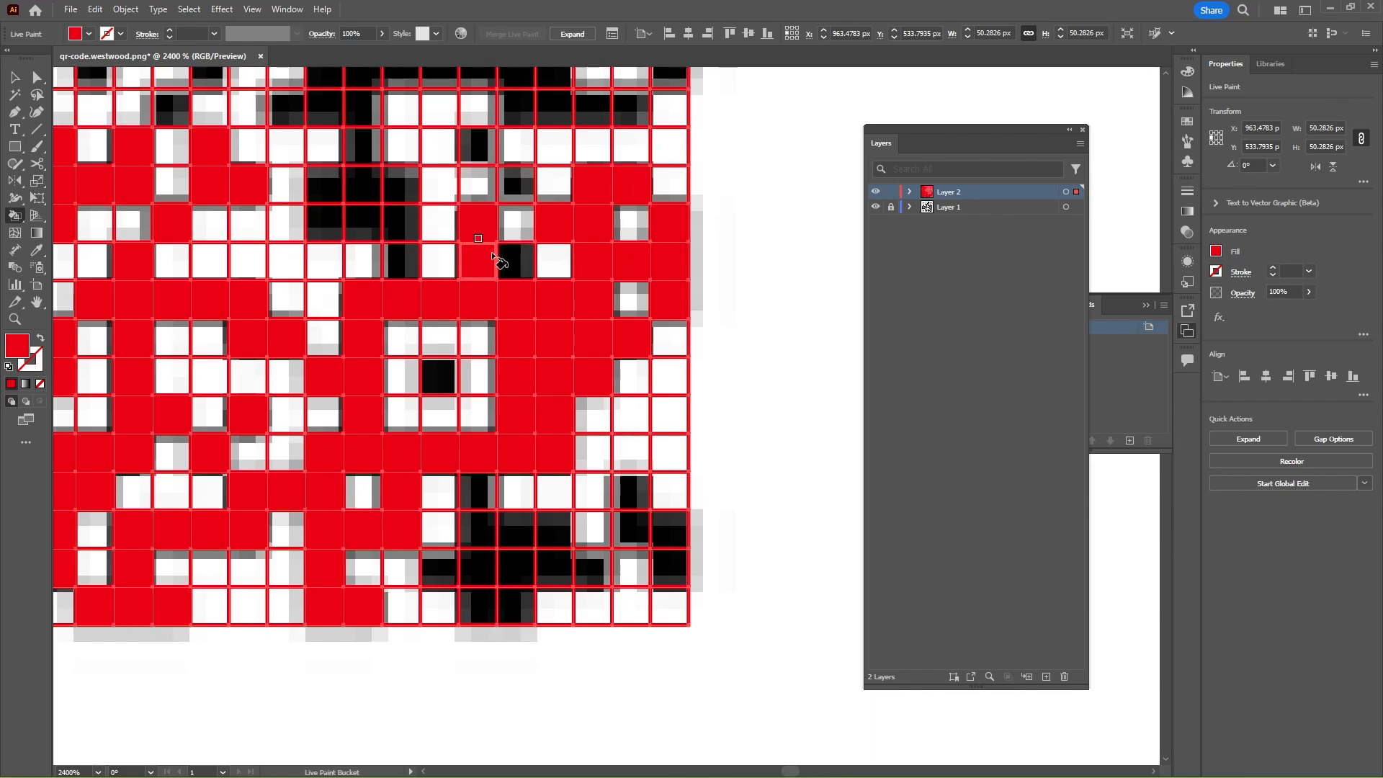
left_click(516, 261)
left_click(517, 185)
left_click(477, 147)
Fill the dark block above and to the left of the alignment pattern with red.
left_click(402, 184)
left_click(402, 222)
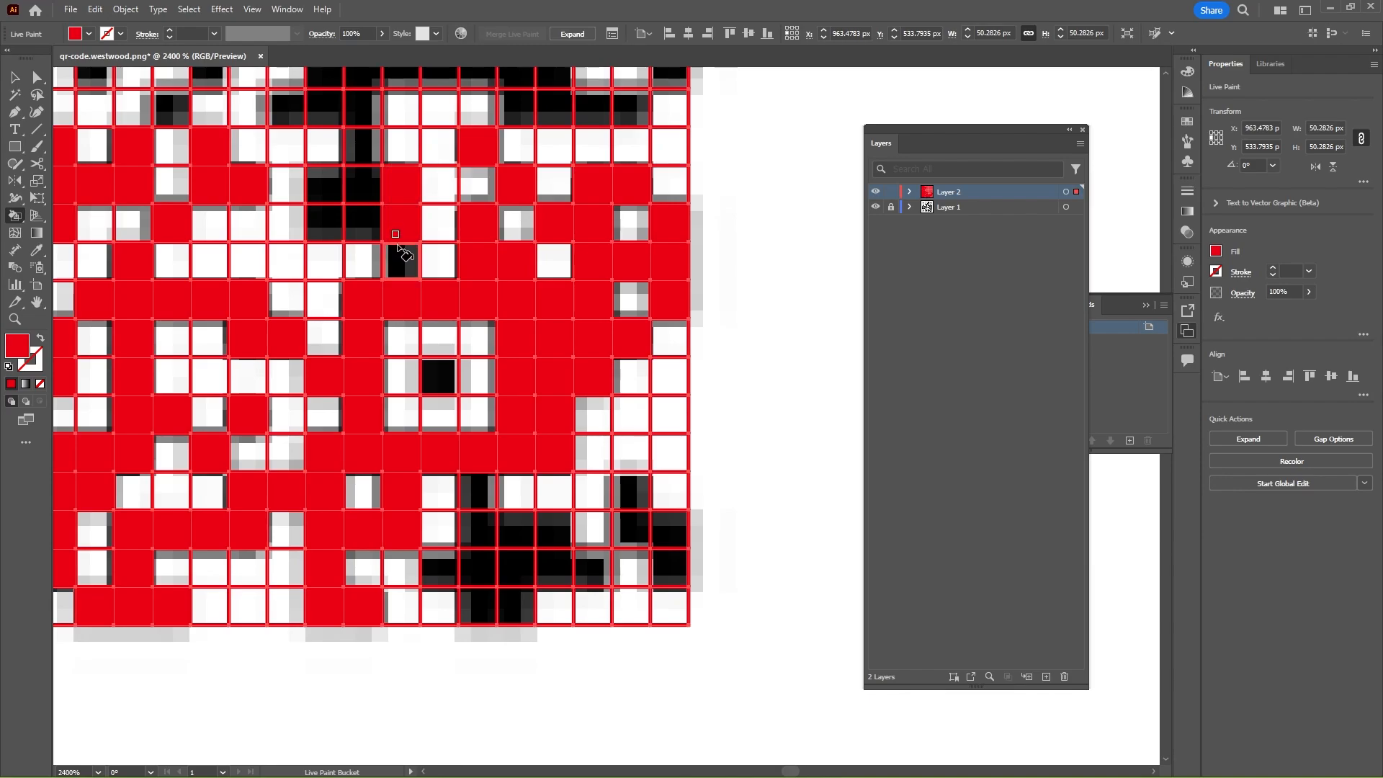
left_click(401, 259)
left_click(363, 223)
left_click(324, 223)
left_click(324, 185)
left_click(363, 185)
Fill the alignment pattern's centre and the dark modules below it toward the bottom-right corner with red.
left_click(441, 375)
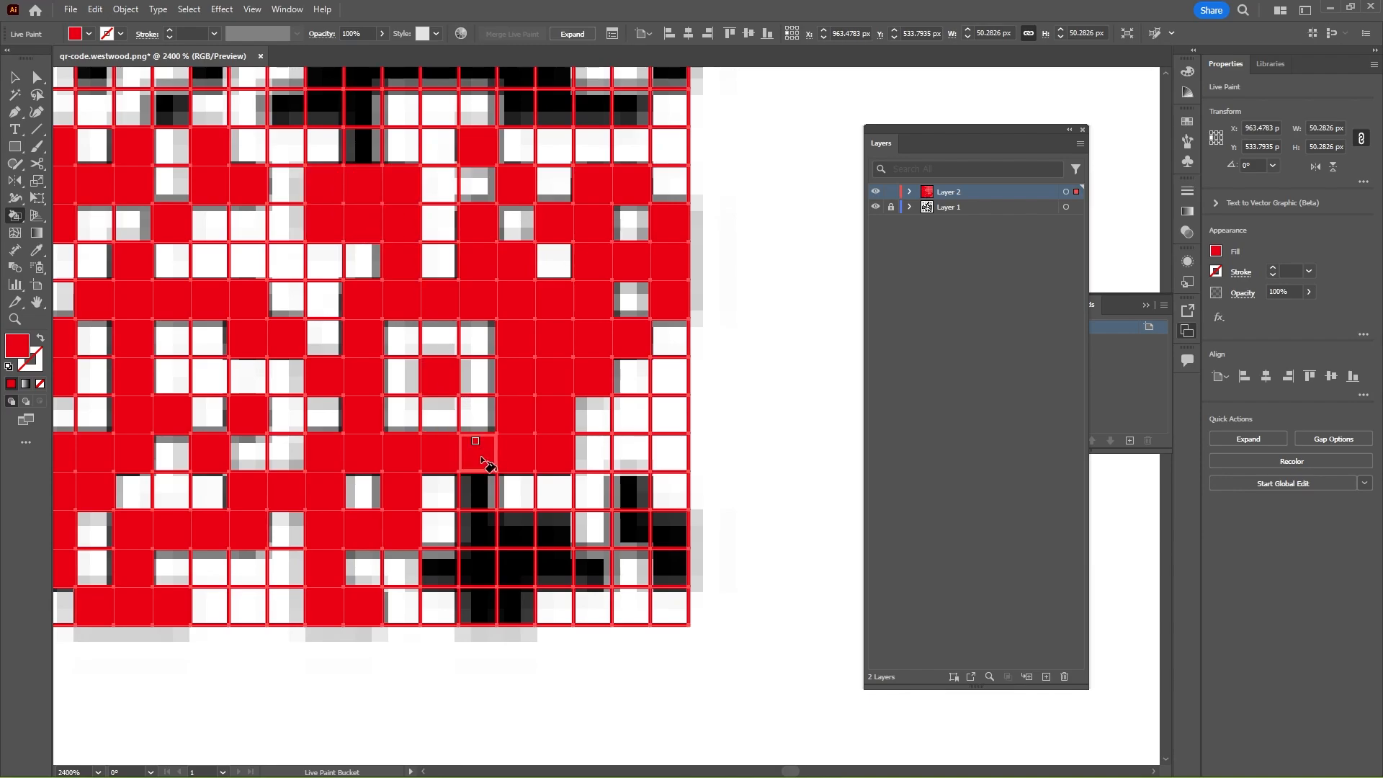
left_click(554, 560)
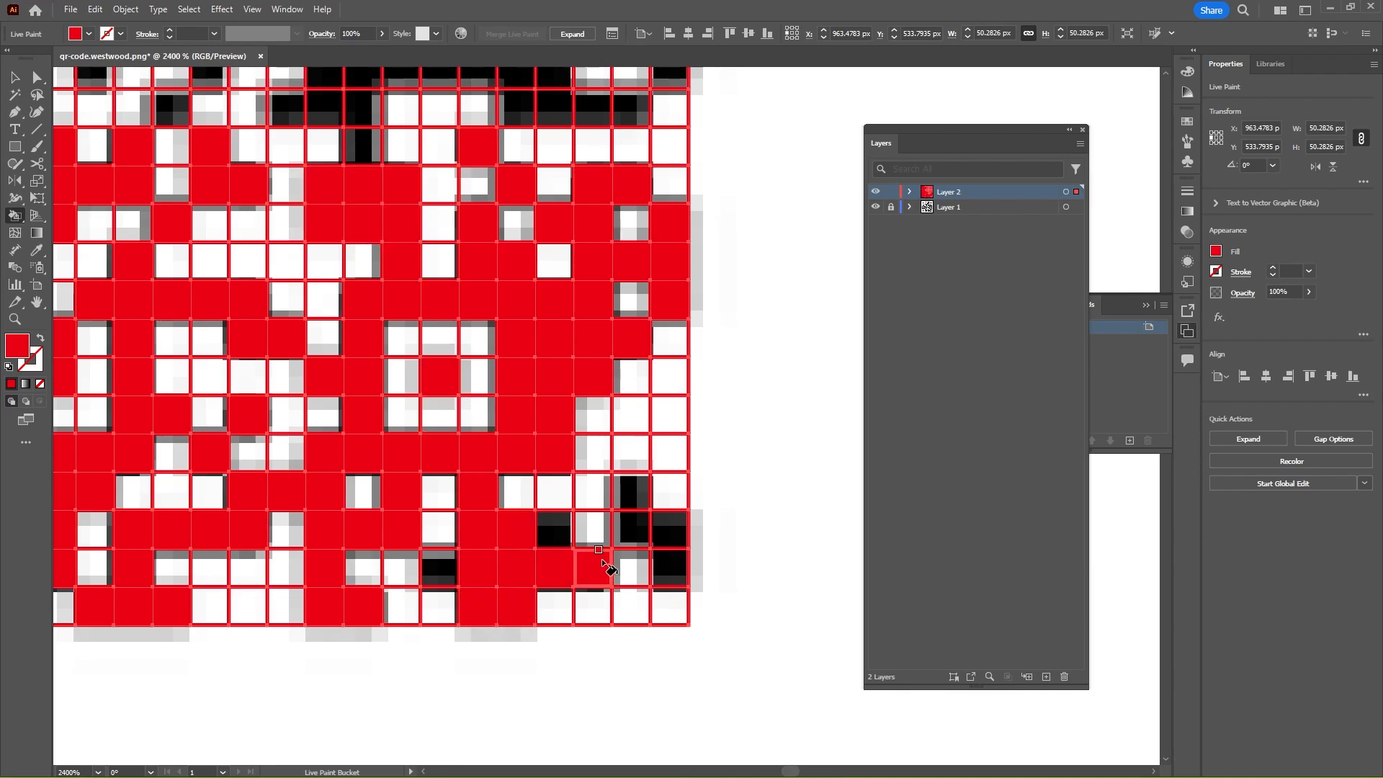
left_click(668, 539)
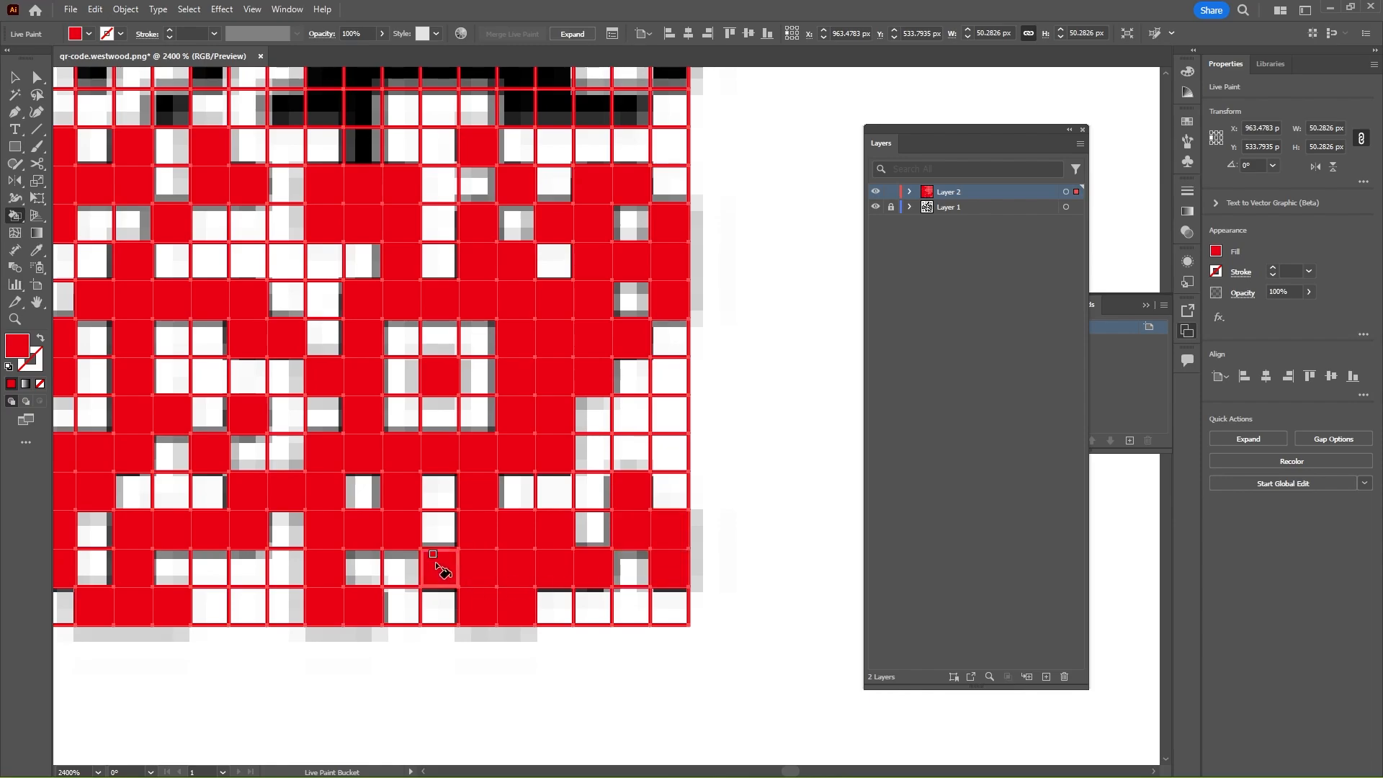
Fill the wide dark band above the completed lower-right area and the modules beside it at the right edge with red.
scroll(436, 561, "up", 3)
left_click(349, 335)
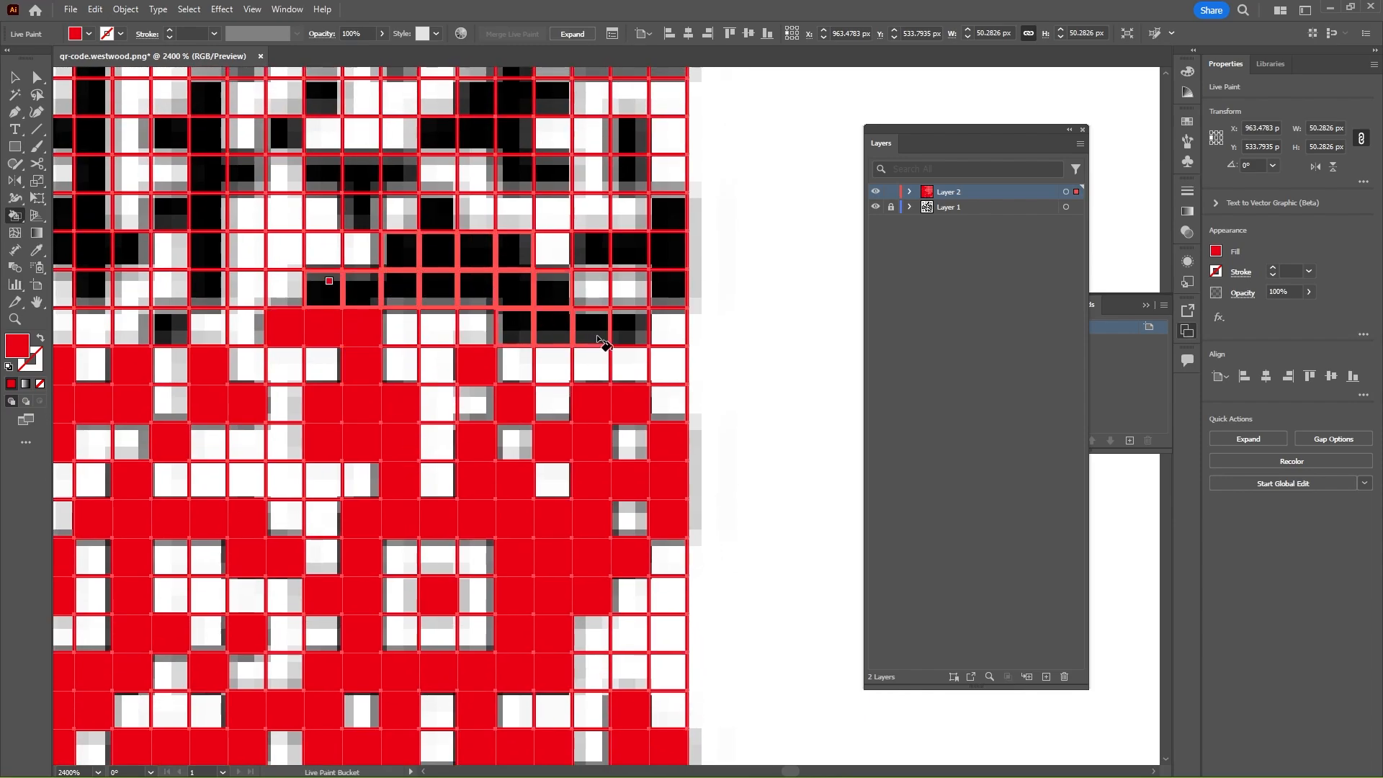
left_click(598, 337)
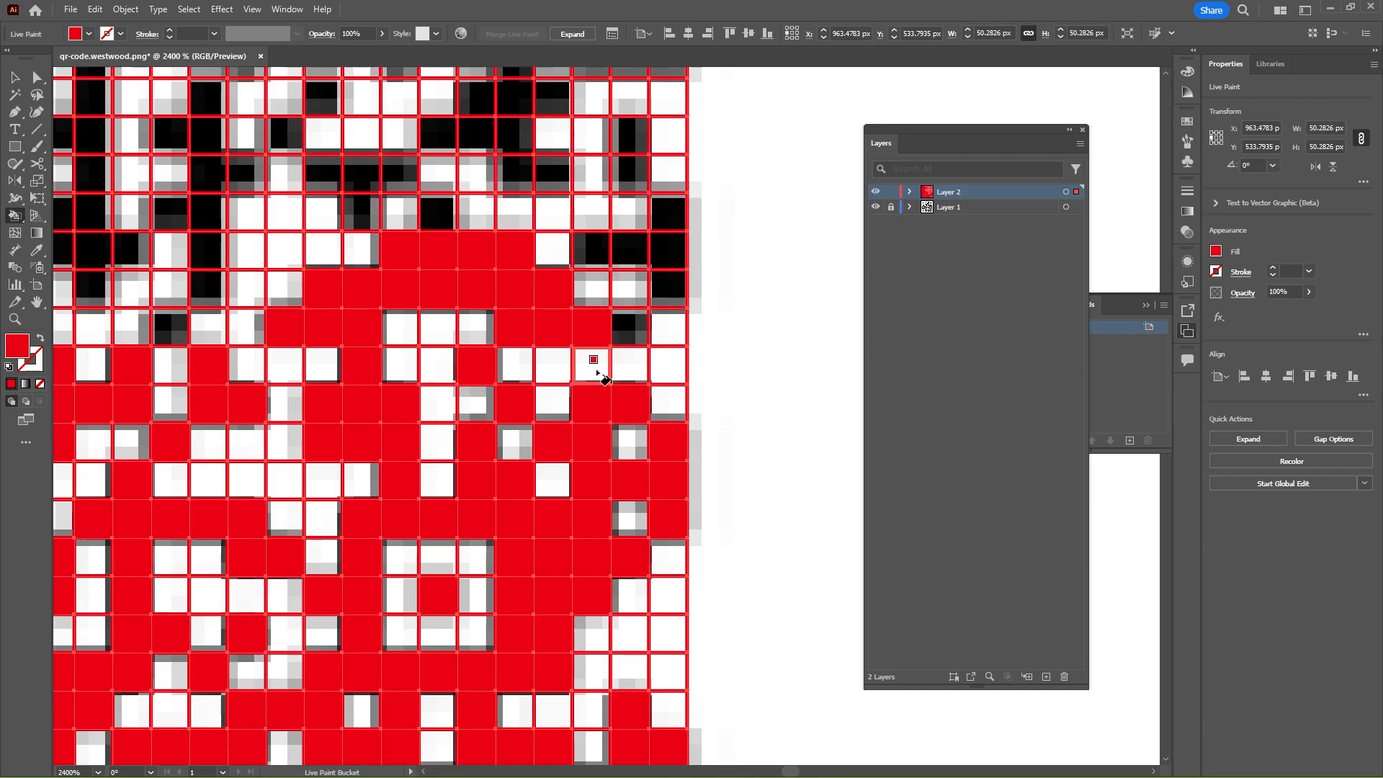
left_click(678, 246)
left_click(634, 245)
left_click(639, 168)
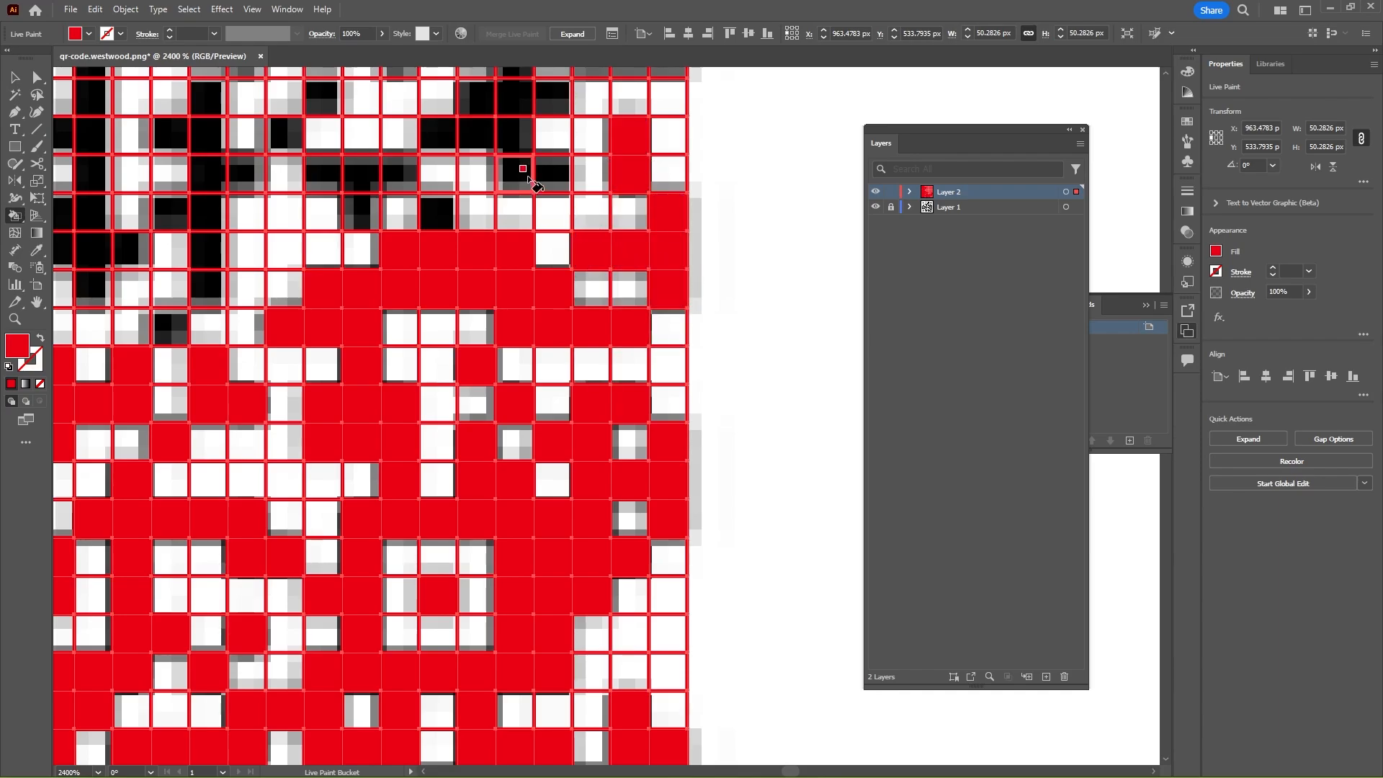
Fill the stepped dark cluster above the wide band and the single module beneath it with red.
left_click(524, 150)
mouse_move(541, 100)
left_mouse_down()
mouse_move(540, 137)
mouse_move(620, 189)
left_mouse_up()
left_click(520, 282)
Fill the T-shaped dark cluster and the dark modules in the row just below the top-right position marker with red.
left_click_drag(476, 283, 536, 415)
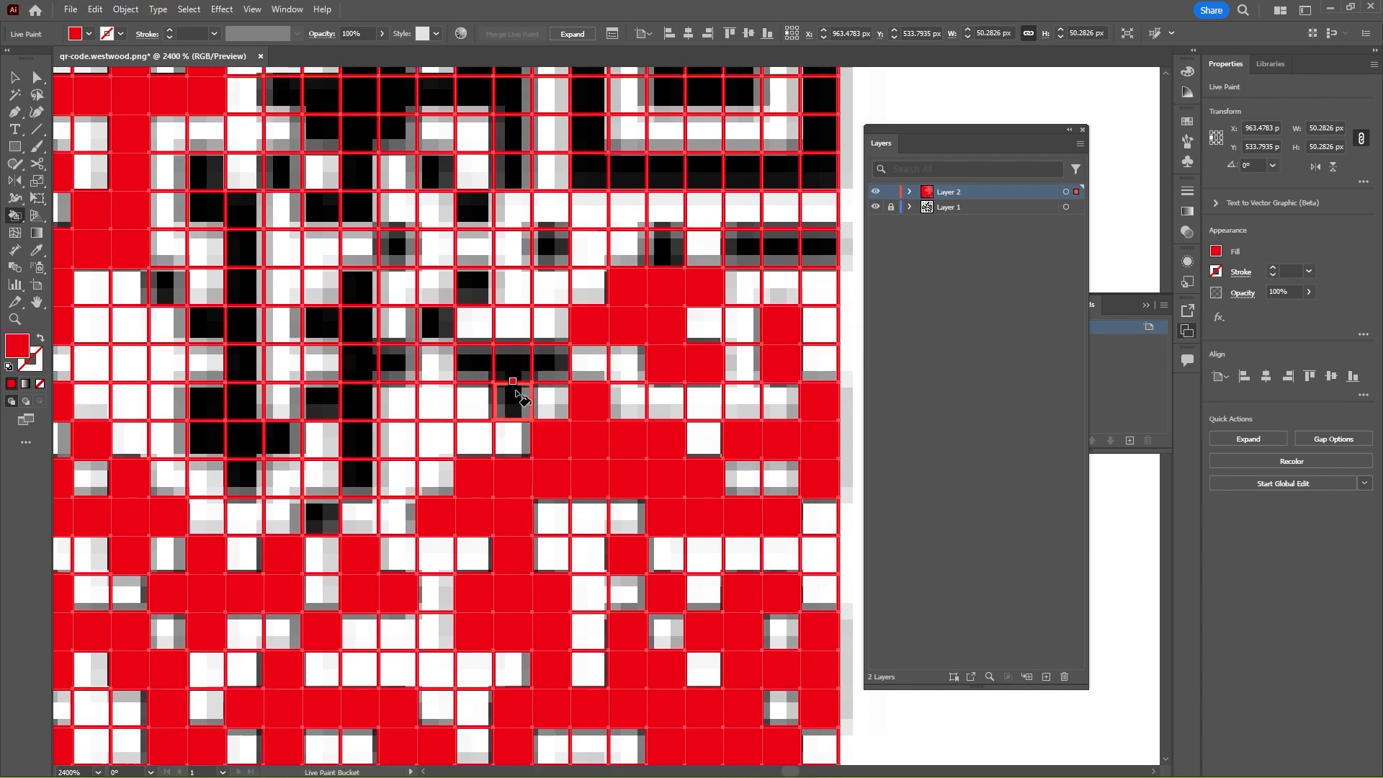
left_click(484, 371)
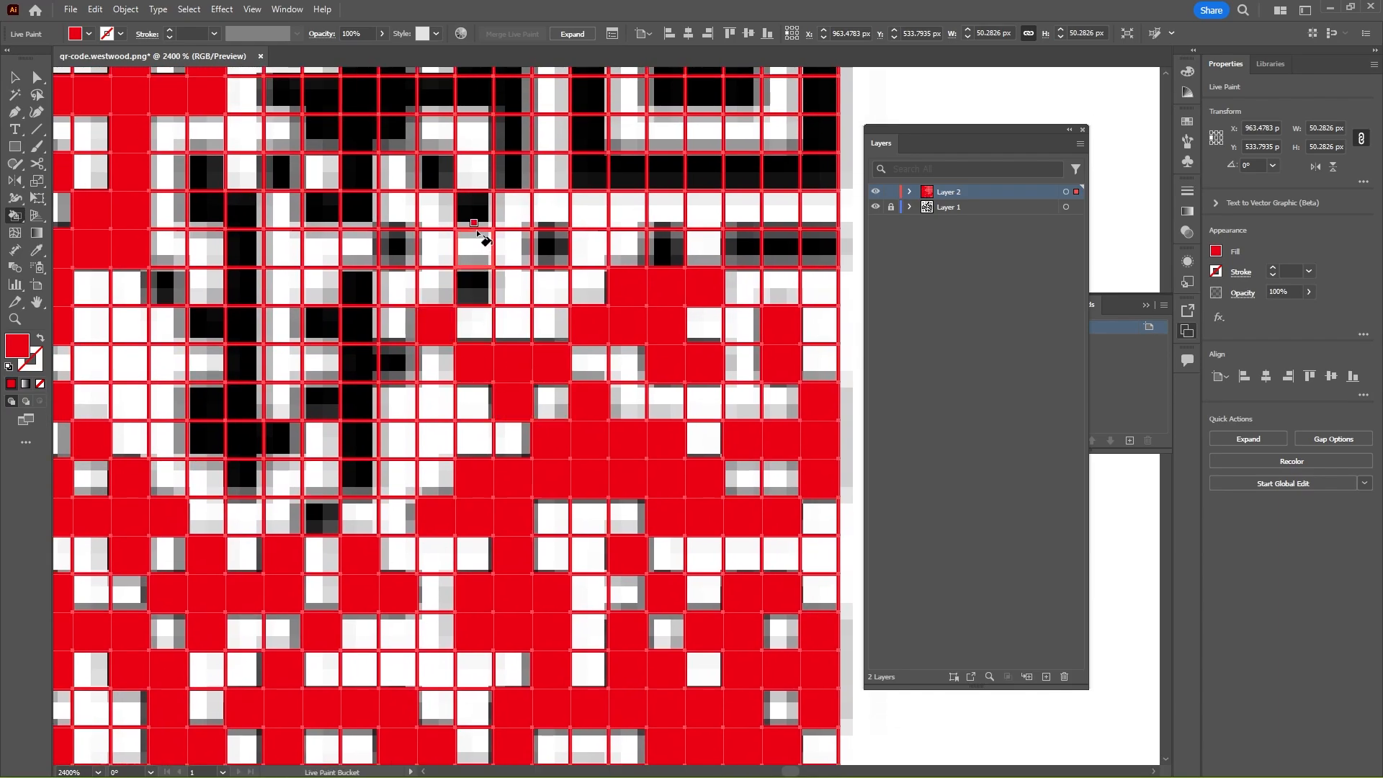
left_click(477, 216)
left_click(547, 253)
left_click(667, 248)
left_click(746, 253)
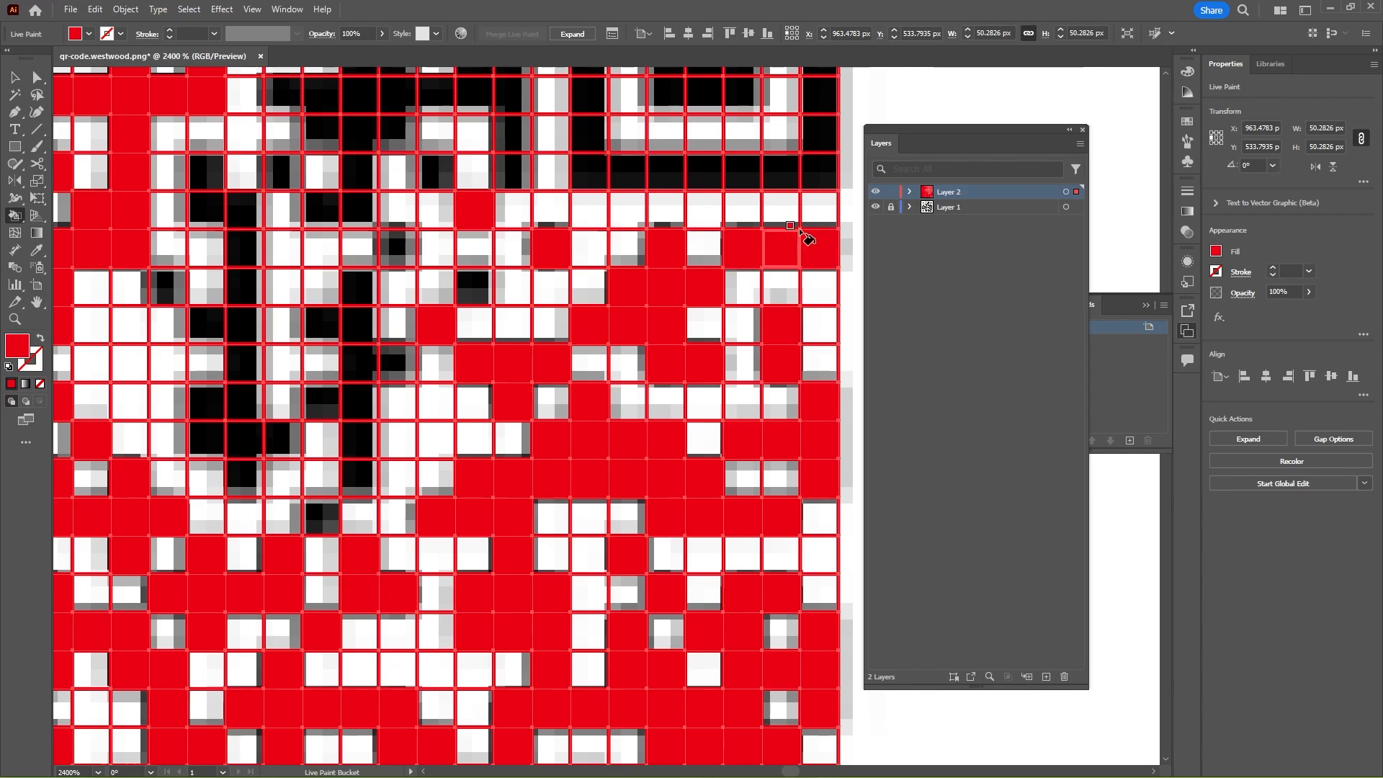
Fill the top-right position marker's outer frame and its centre square with red.
left_click_drag(845, 134, 771, 345)
mouse_move(634, 159)
left_mouse_down()
mouse_move(515, 252)
mouse_move(617, 411)
mouse_move(741, 377)
left_mouse_up()
mouse_move(605, 292)
left_mouse_down()
mouse_move(613, 238)
mouse_move(658, 272)
mouse_move(664, 226)
mouse_move(680, 245)
left_mouse_up()
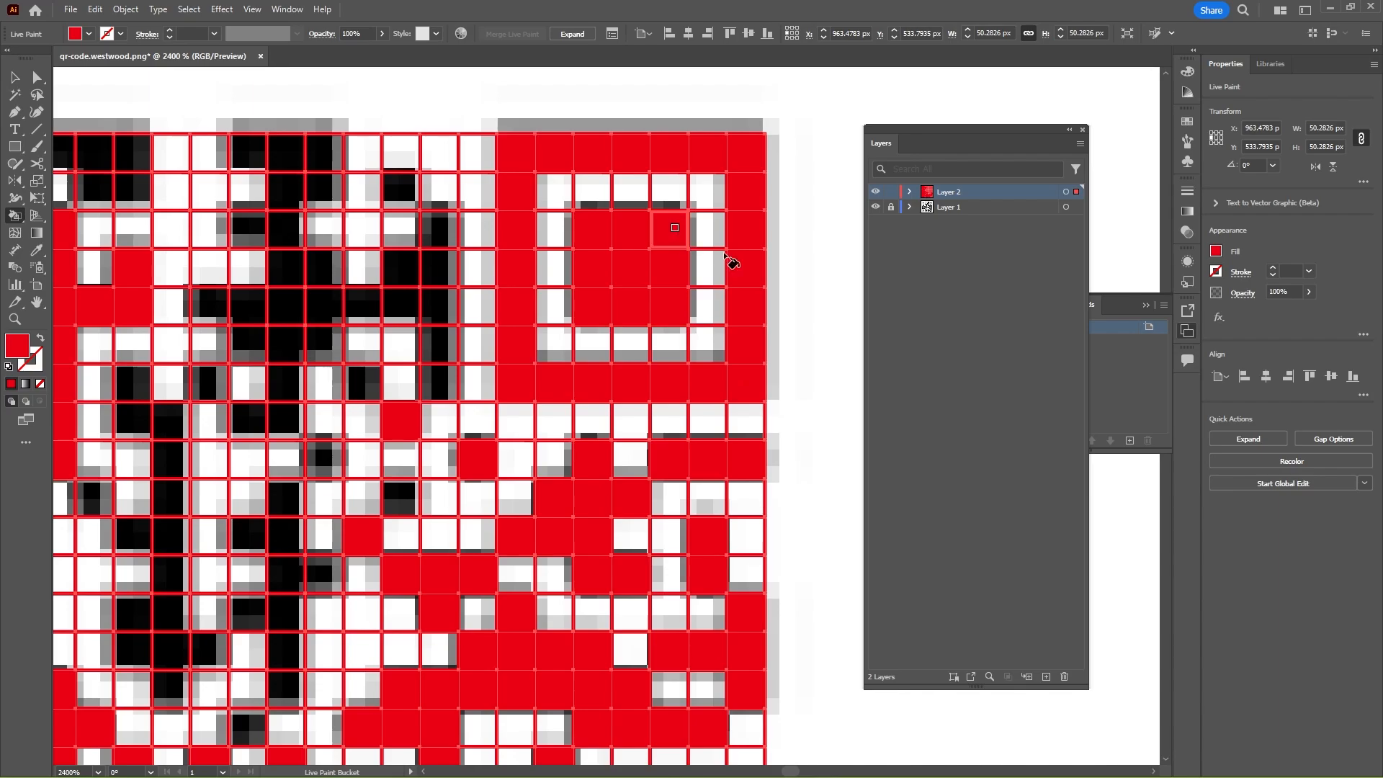
Fill the remaining dark modules between the two top position markers and in the columns below them with red.
mouse_move(358, 381)
left_mouse_down()
mouse_move(480, 353)
mouse_move(568, 288)
left_mouse_up()
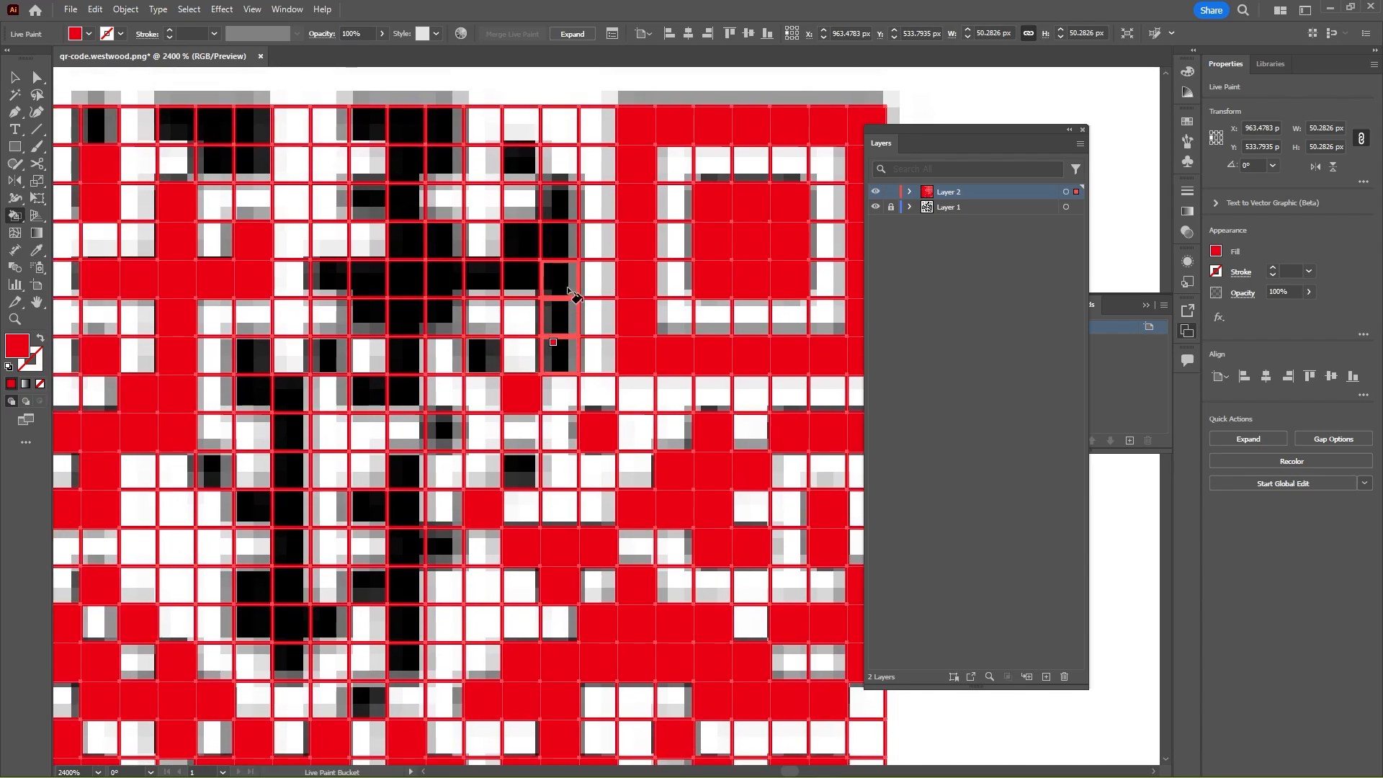
mouse_move(566, 223)
left_mouse_down()
mouse_move(533, 176)
mouse_move(472, 138)
mouse_move(386, 133)
mouse_move(399, 173)
mouse_move(380, 207)
mouse_move(426, 237)
mouse_move(507, 238)
mouse_move(516, 266)
mouse_move(344, 281)
mouse_move(425, 322)
mouse_move(297, 502)
mouse_move(292, 666)
left_mouse_up()
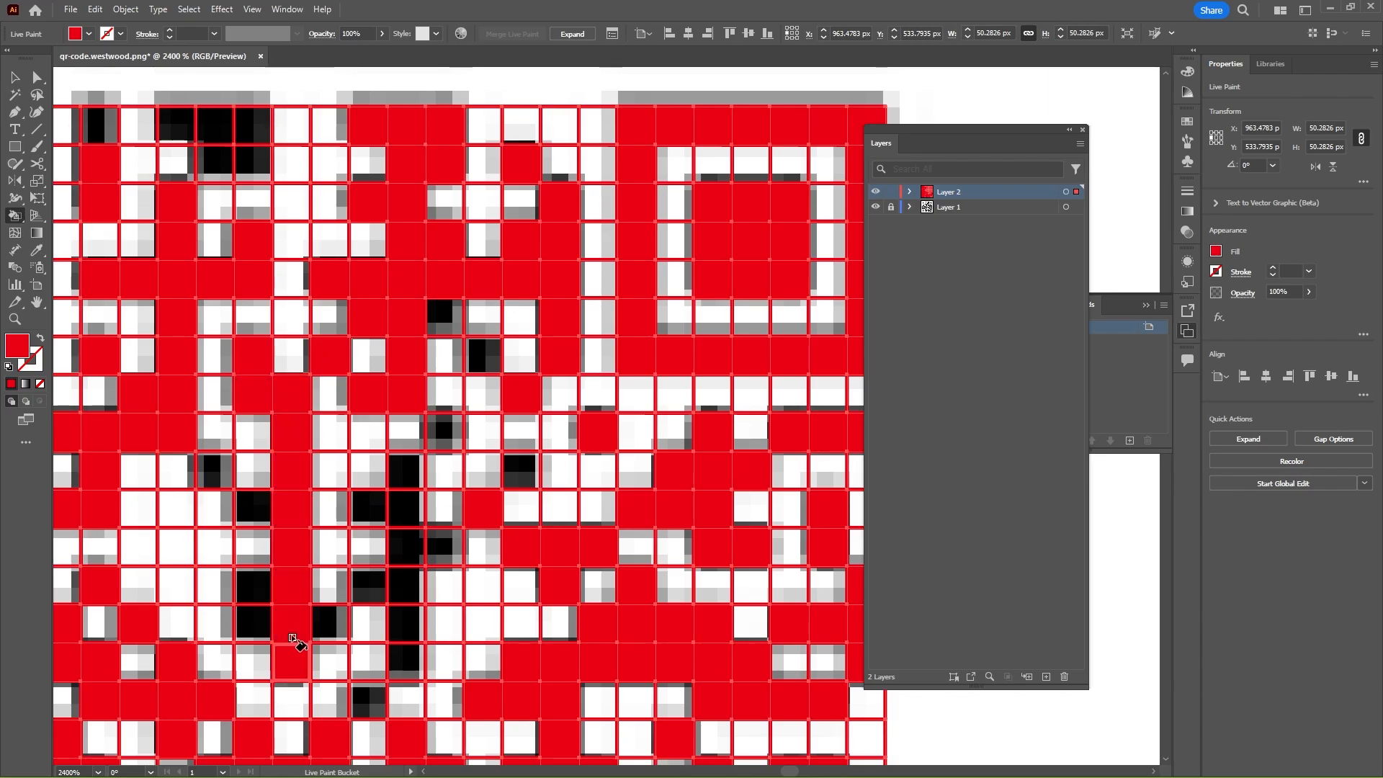
mouse_move(264, 592)
left_mouse_down()
mouse_move(249, 515)
mouse_move(376, 506)
mouse_move(407, 551)
mouse_move(401, 648)
mouse_move(371, 586)
mouse_move(332, 640)
mouse_move(424, 621)
mouse_move(504, 497)
mouse_move(448, 427)
mouse_move(452, 328)
mouse_move(247, 185)
mouse_move(247, 148)
mouse_move(216, 124)
mouse_move(155, 131)
left_mouse_up()
left_click(106, 134)
Bring the whole painted QR code into view and clear away the Layers and Artboards windows covering the canvas.
key("space")
mouse_move(172, 265)
left_mouse_down()
mouse_move(472, 234)
mouse_move(489, 162)
left_mouse_up()
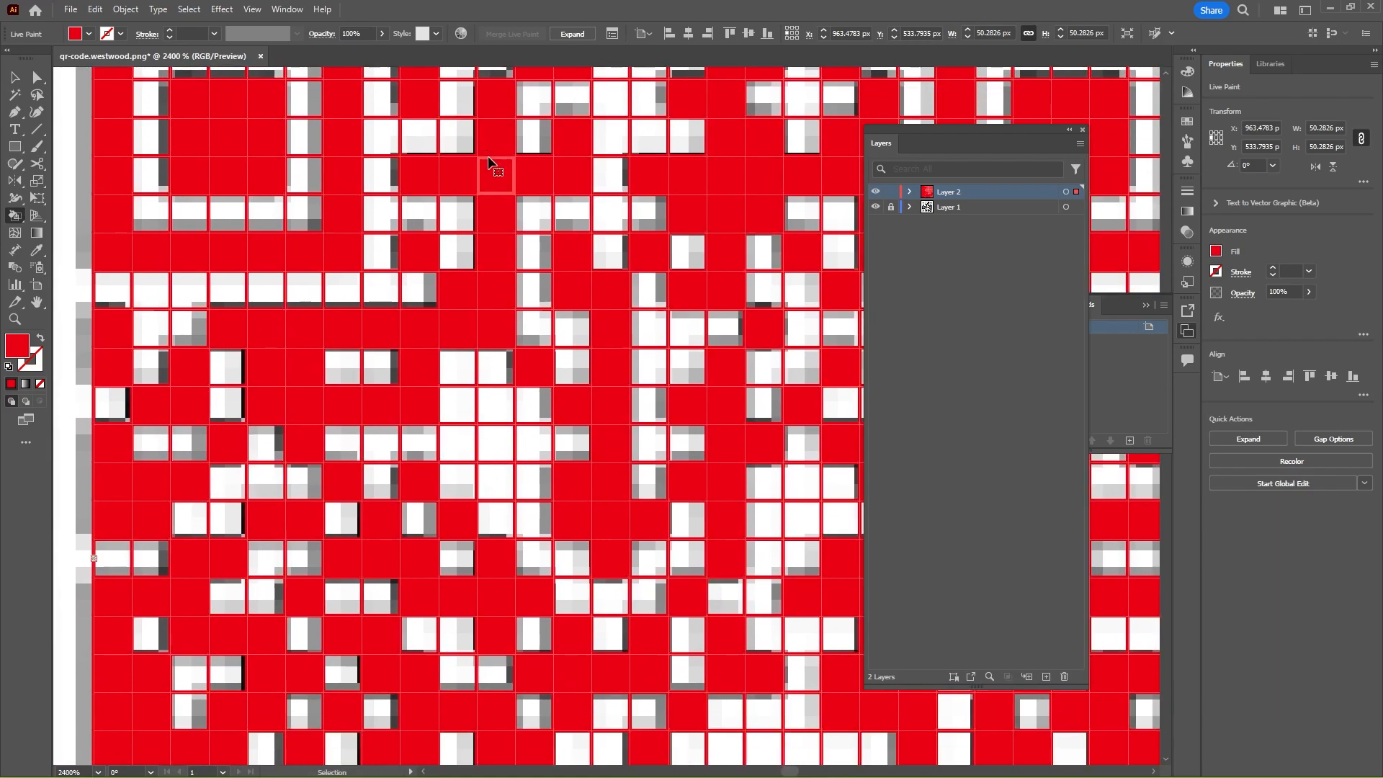
key("ctrl+minus")
key("ctrl+minus")
key("ctrl+minus")
key("ctrl+plus")
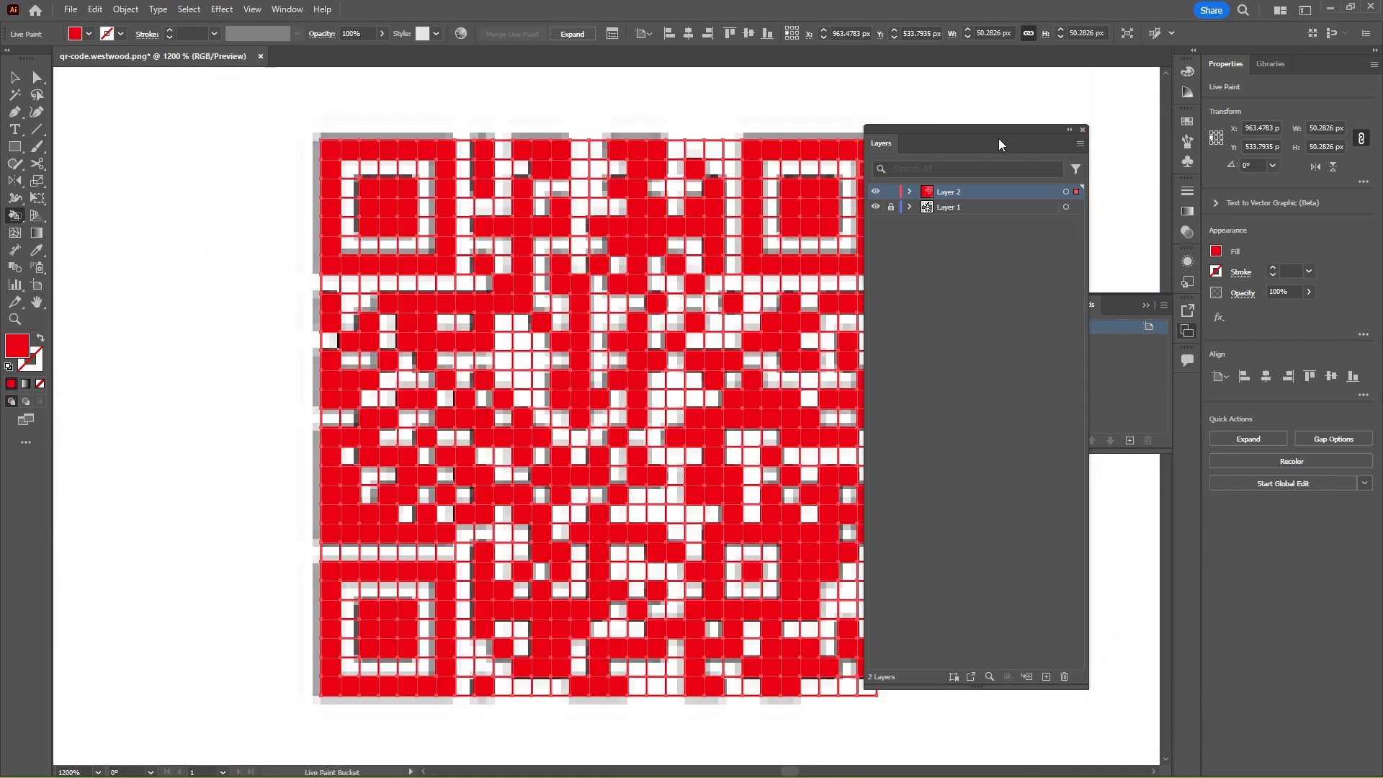
left_click(1083, 130)
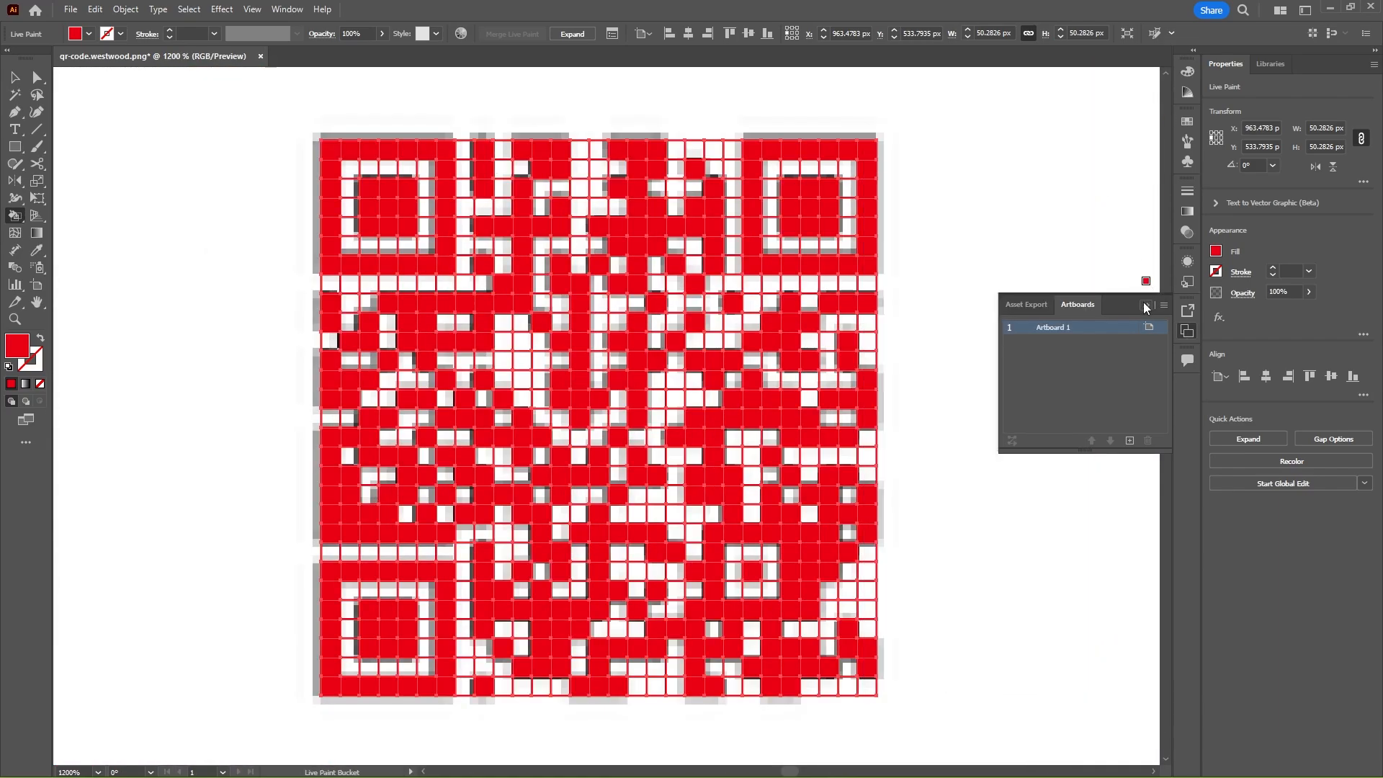
left_click(1145, 306)
Move the painted Live Paint grid off the blurry image and place it just to the right of it.
key("space")
left_click_drag(1023, 430, 822, 367)
key("v")
mouse_move(199, 428)
left_mouse_down()
mouse_move(759, 435)
mouse_move(738, 432)
left_mouse_up()
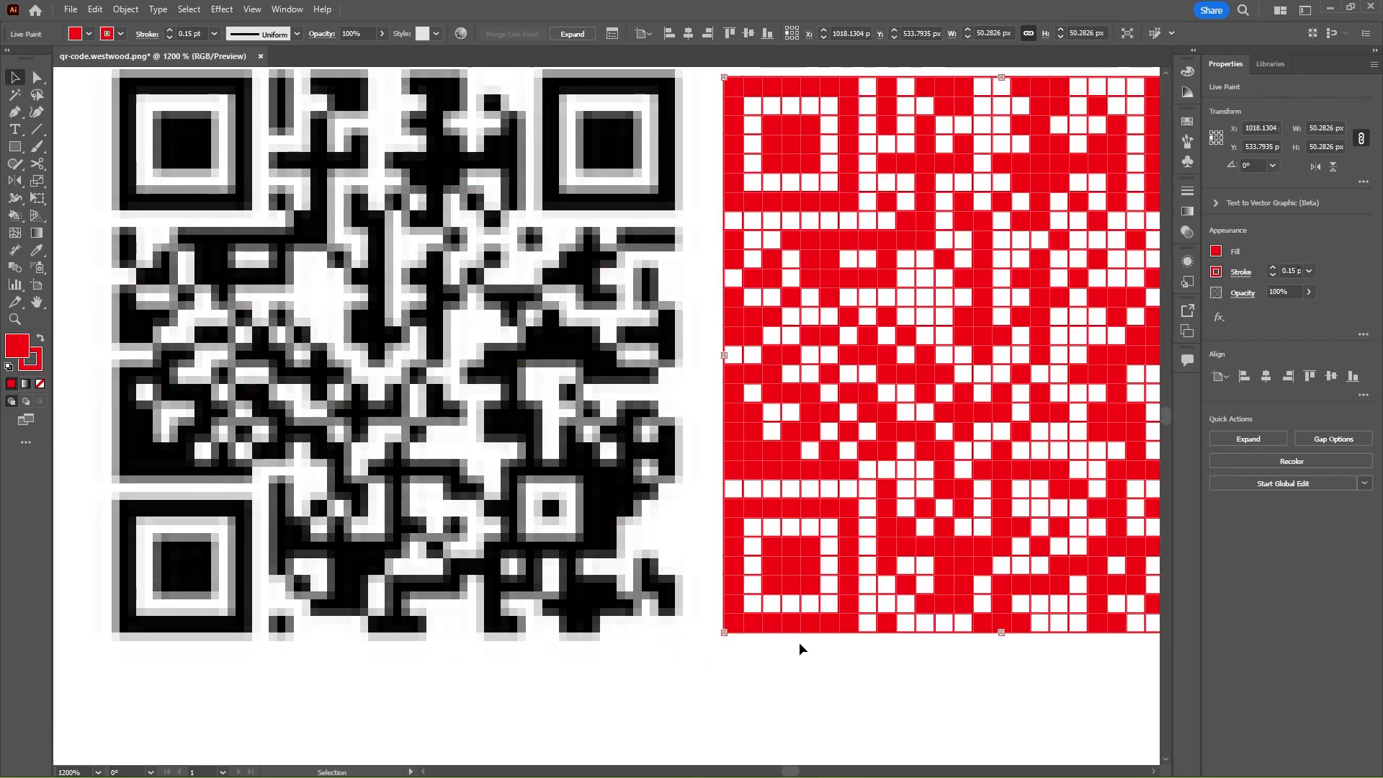
Remove the stroke from the Live Paint grid and expand it into regular shapes.
key("ctrl+minus")
key("space")
left_click_drag(478, 547, 607, 543)
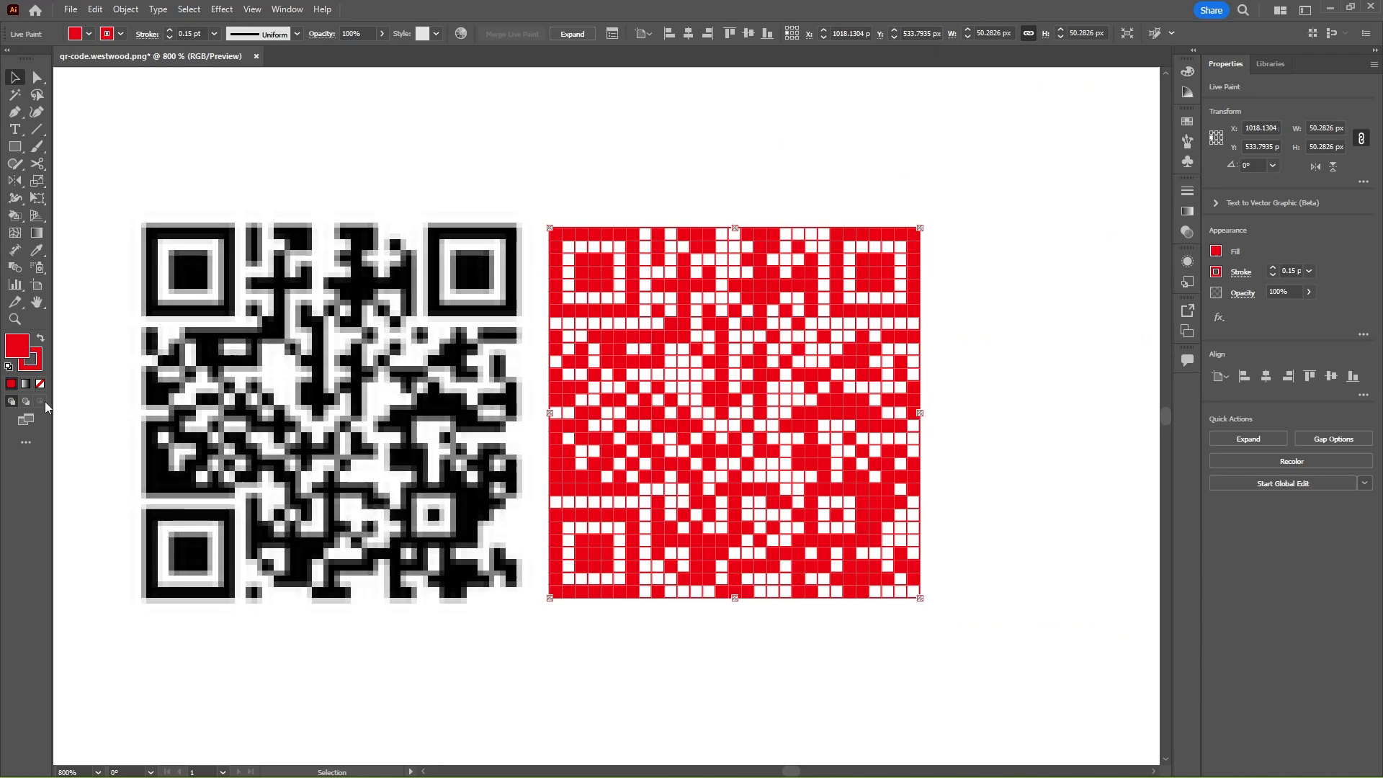
left_click(39, 367)
left_click(40, 386)
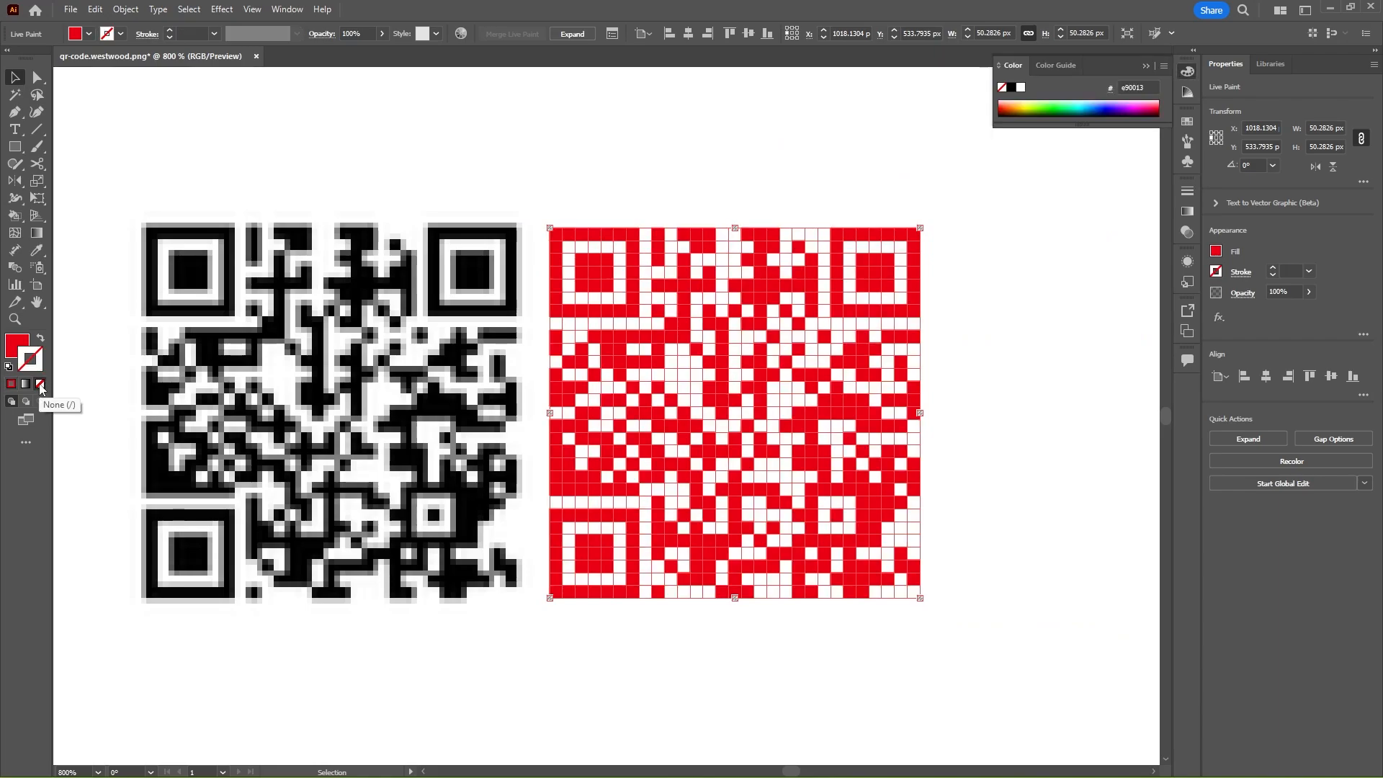
left_click(122, 11)
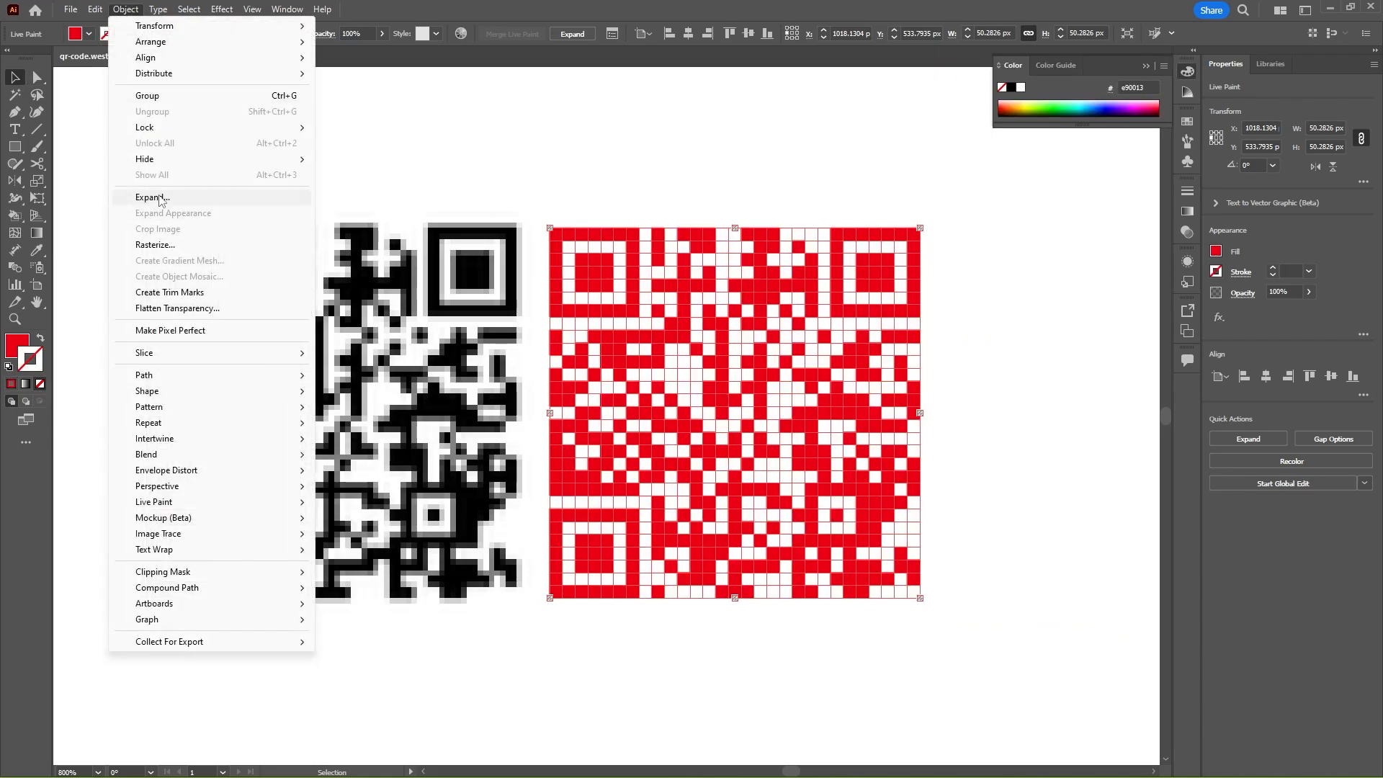
left_click(152, 197)
left_click(656, 462)
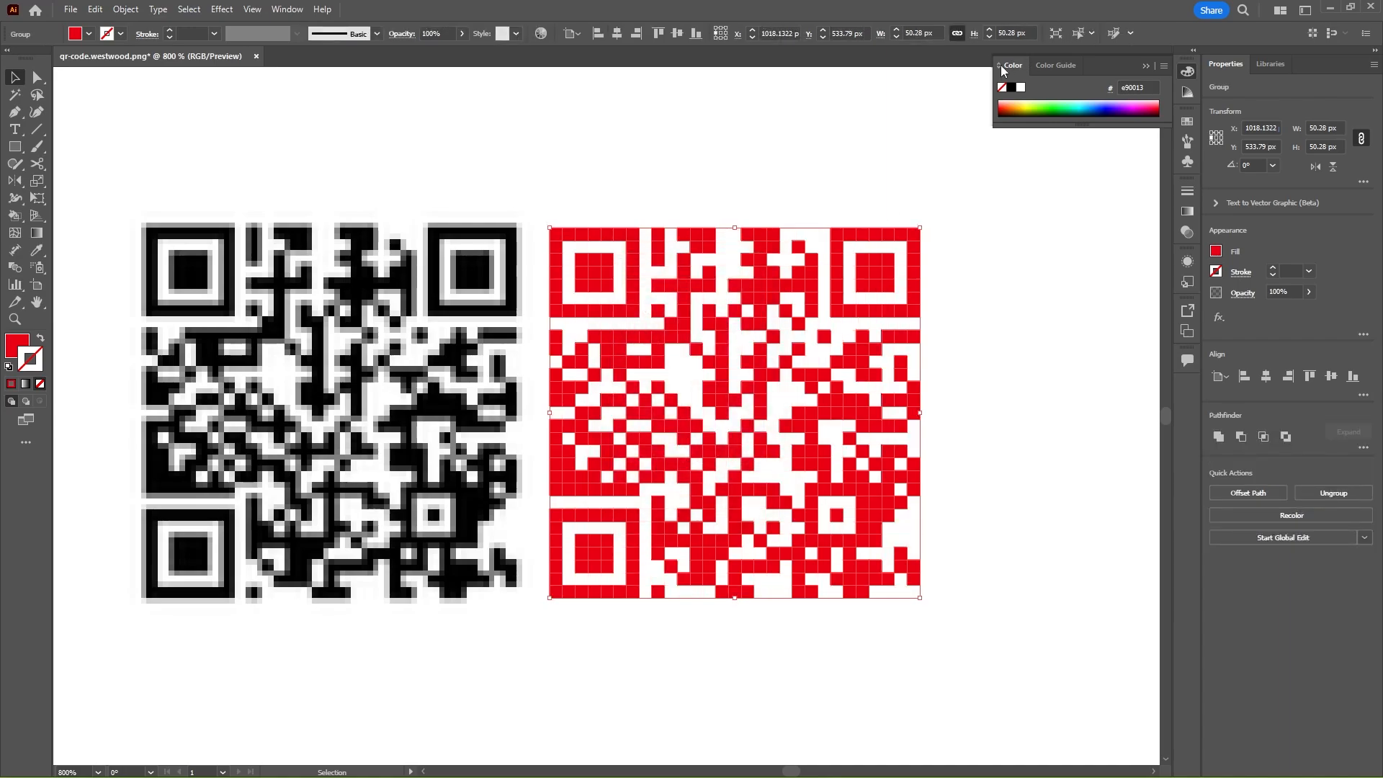
Give the expanded QR code a black fill and no stroke, then deselect it.
left_click(1011, 89)
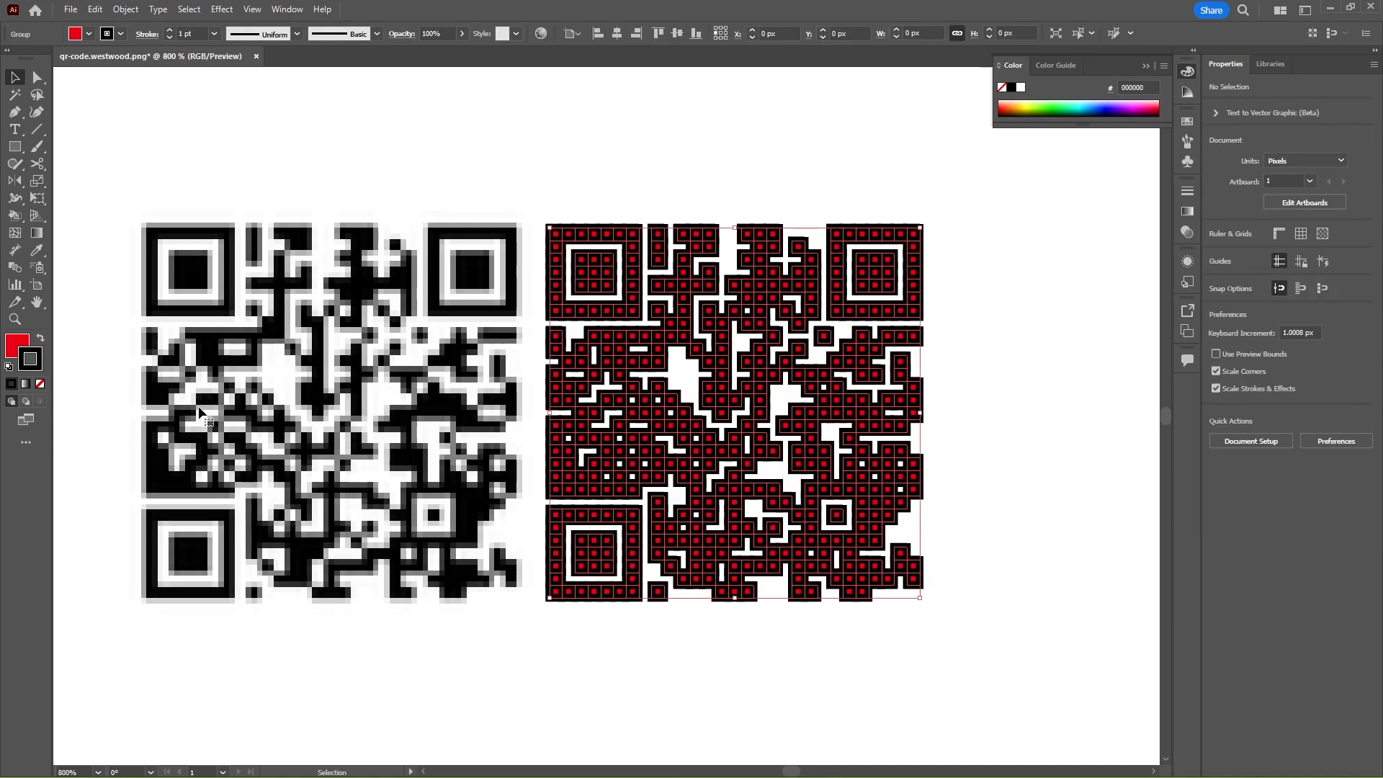
left_click(41, 339)
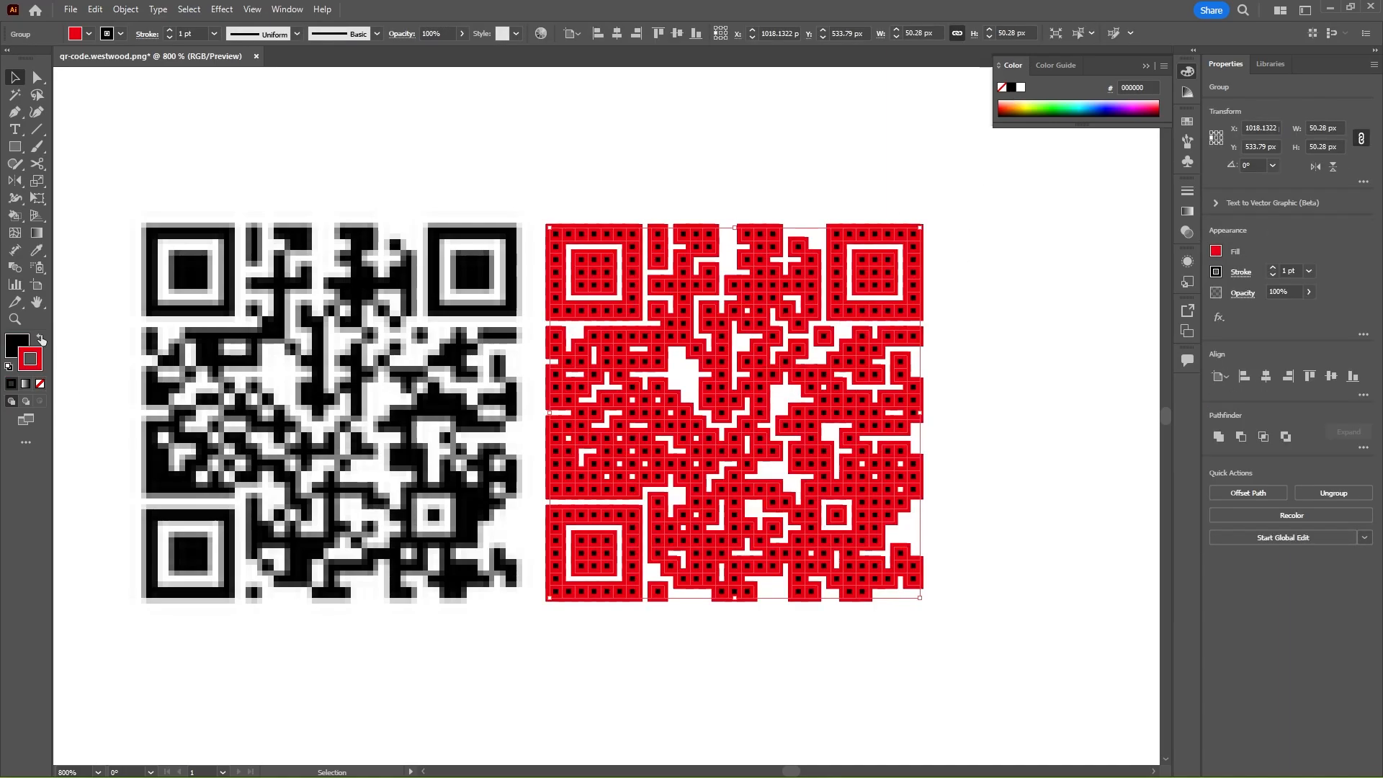
left_click(40, 384)
left_click(487, 189)
Unlock Layer 1, which holds the blurry QR image, and collapse the floating Layers window.
key("ctrl+minus")
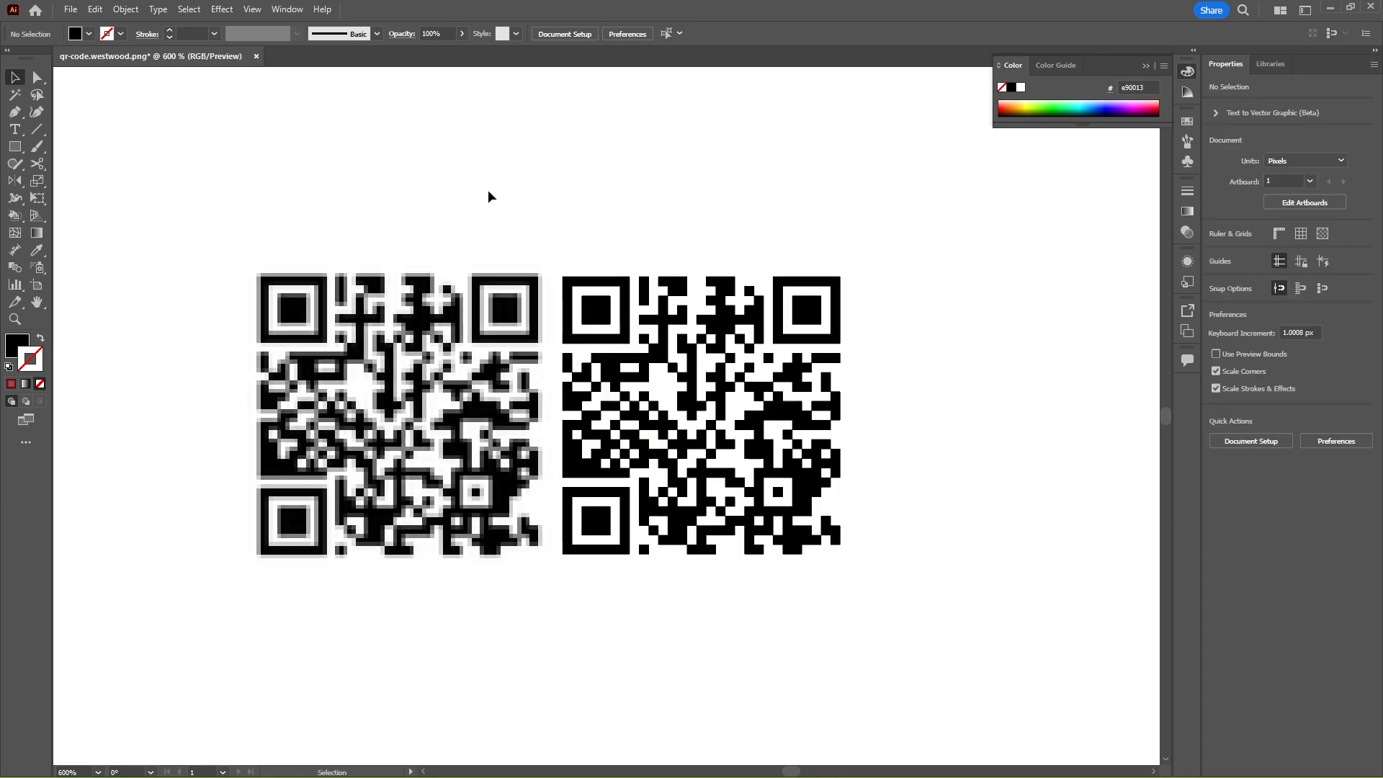
key("ctrl+minus")
key("ctrl+minus")
key("ctrl+a")
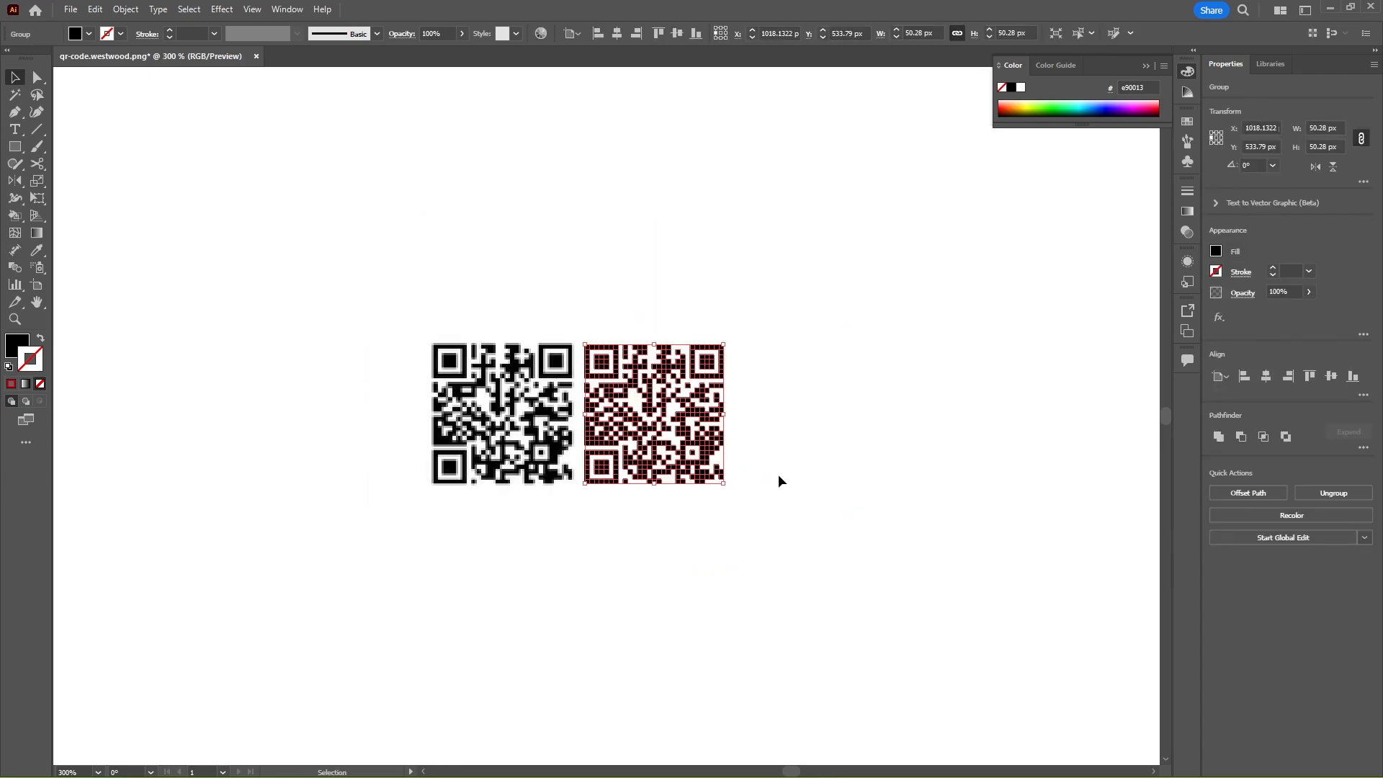
left_click(666, 504)
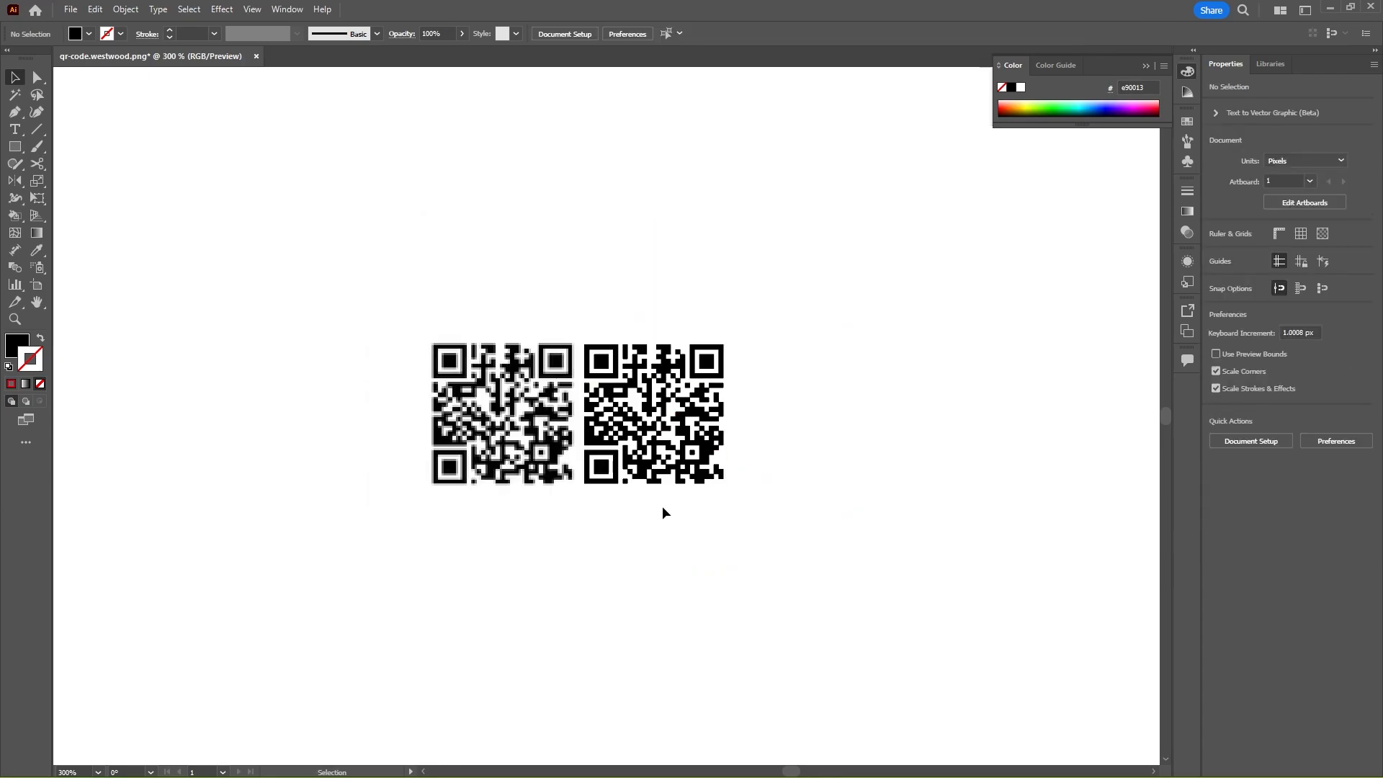
key("F7")
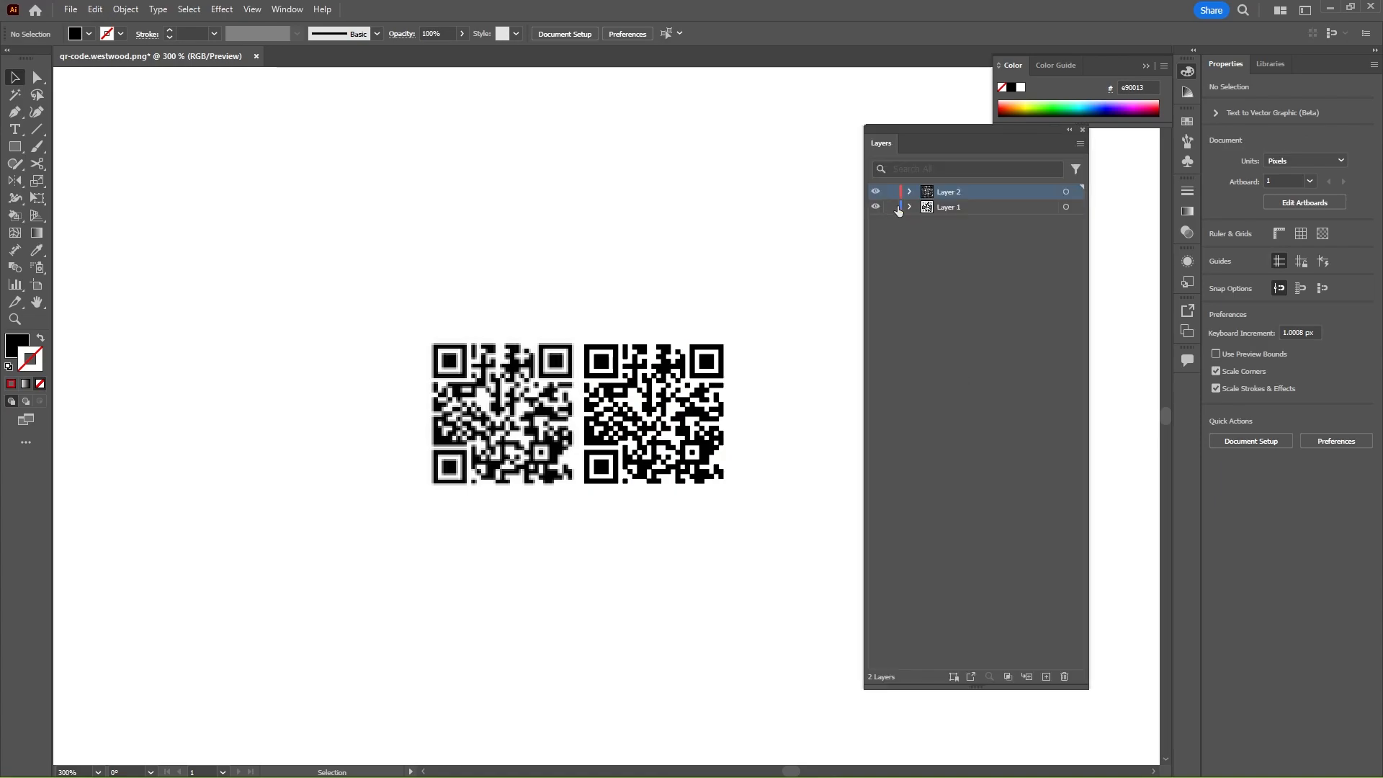
double_click(1060, 144)
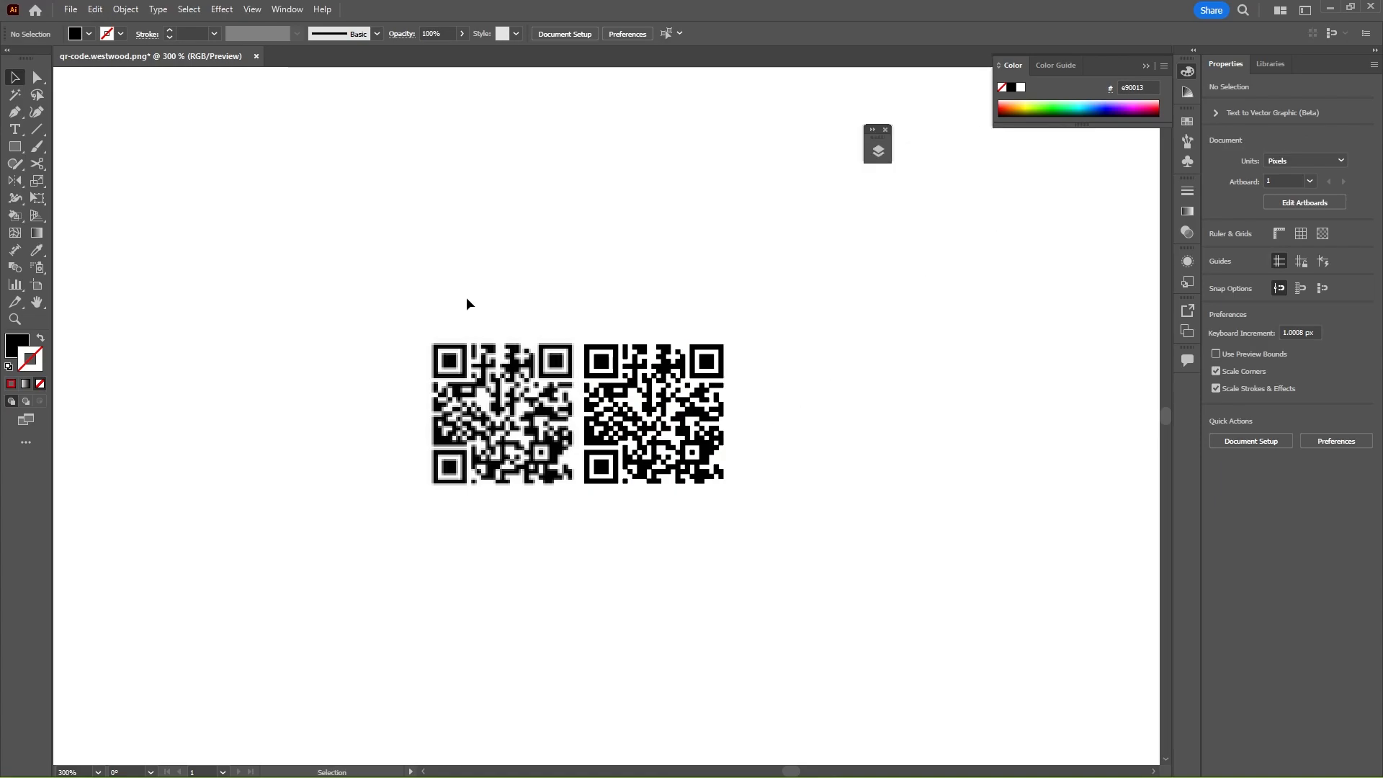
Select both QR codes and enlarge them together about their centre to about 385 px wide overall.
left_click_drag(467, 303, 820, 563)
left_click_drag(724, 414, 1105, 439)
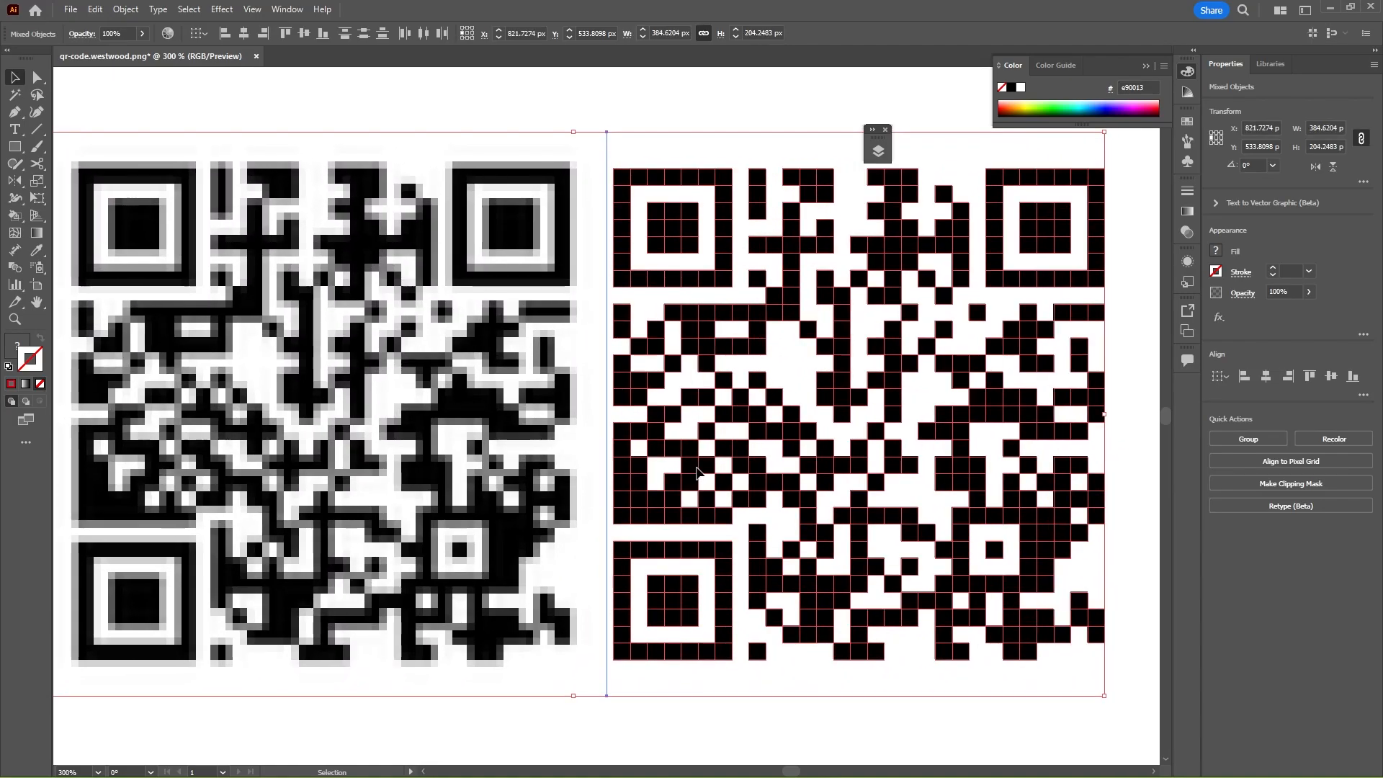
left_click(759, 728)
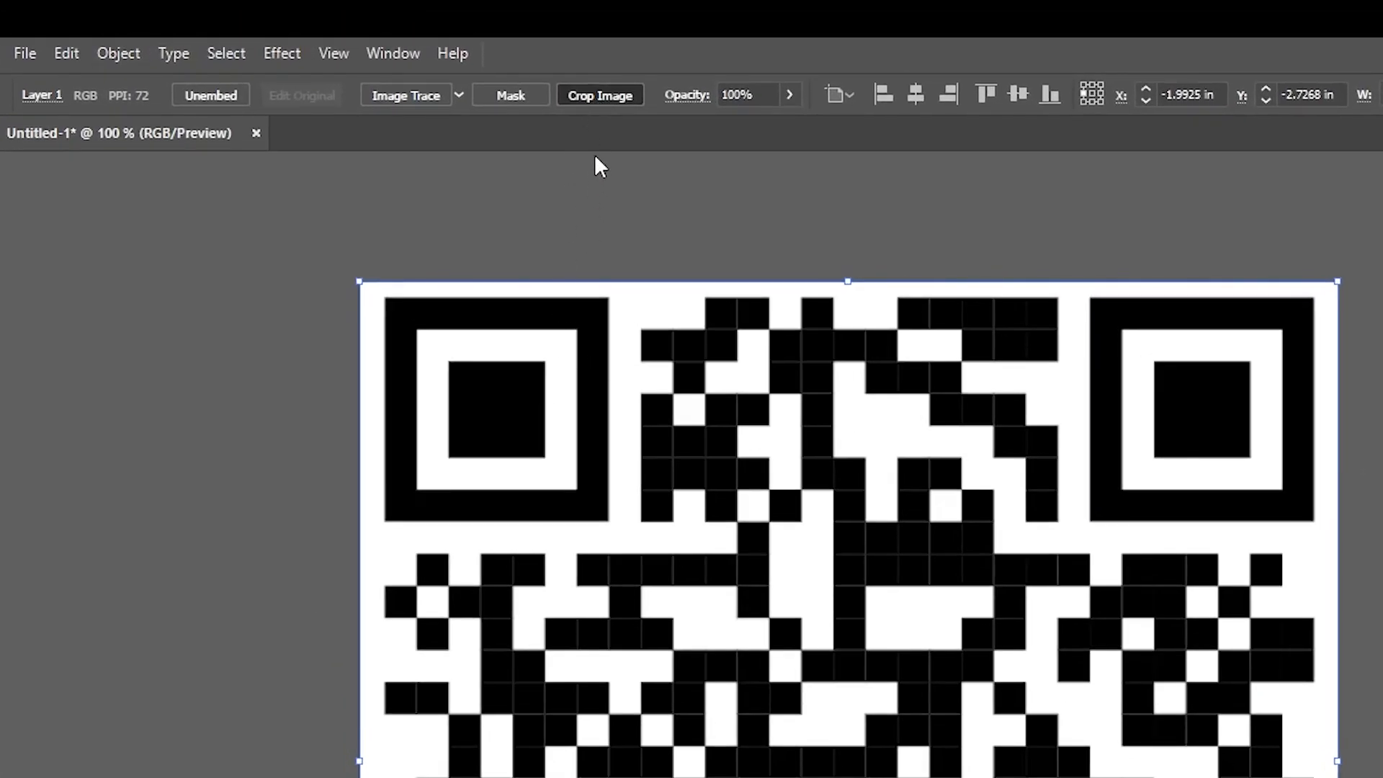
In the Untitled-1 document, crop the QR image to the code's outer edges, about 8.28 by 8.23 in.
left_click(601, 95)
key("Escape")
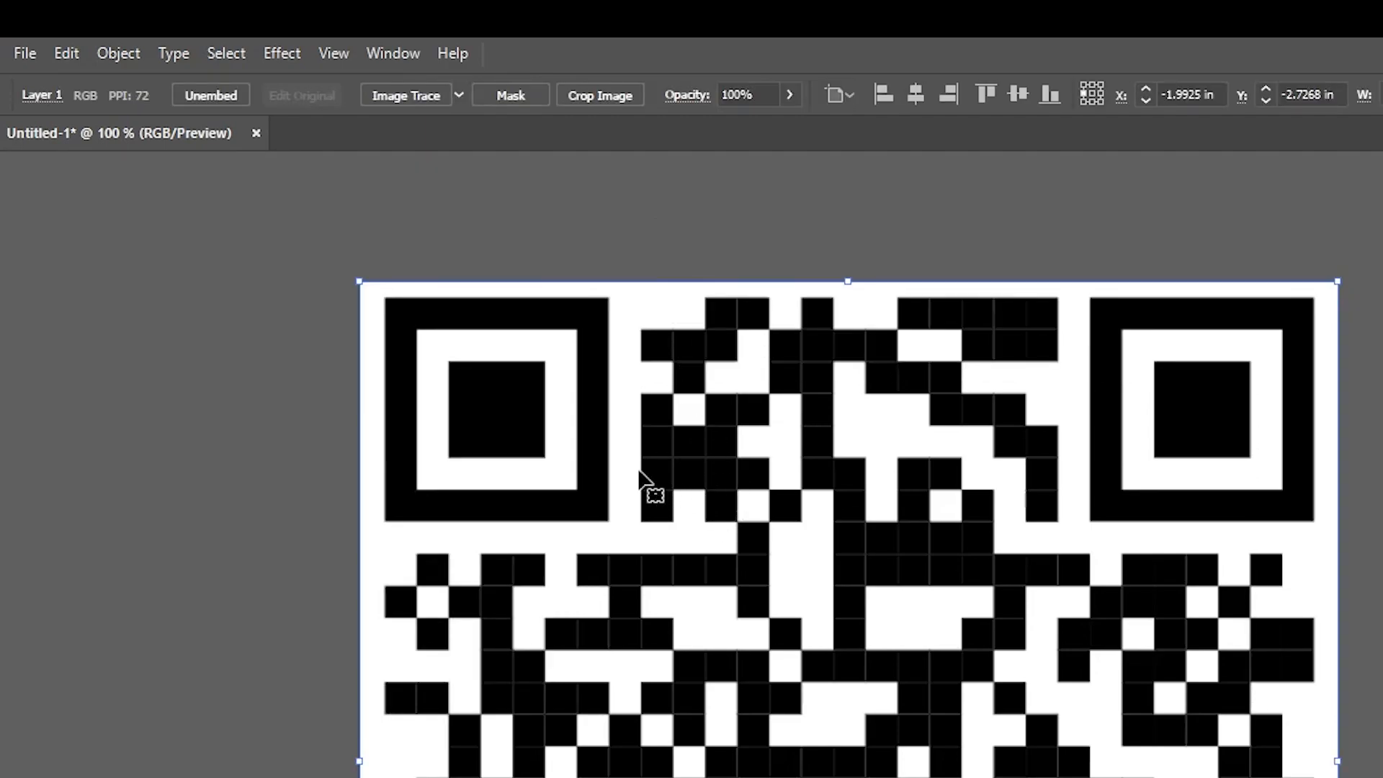
left_click(585, 97)
left_click_drag(749, 562, 526, 480)
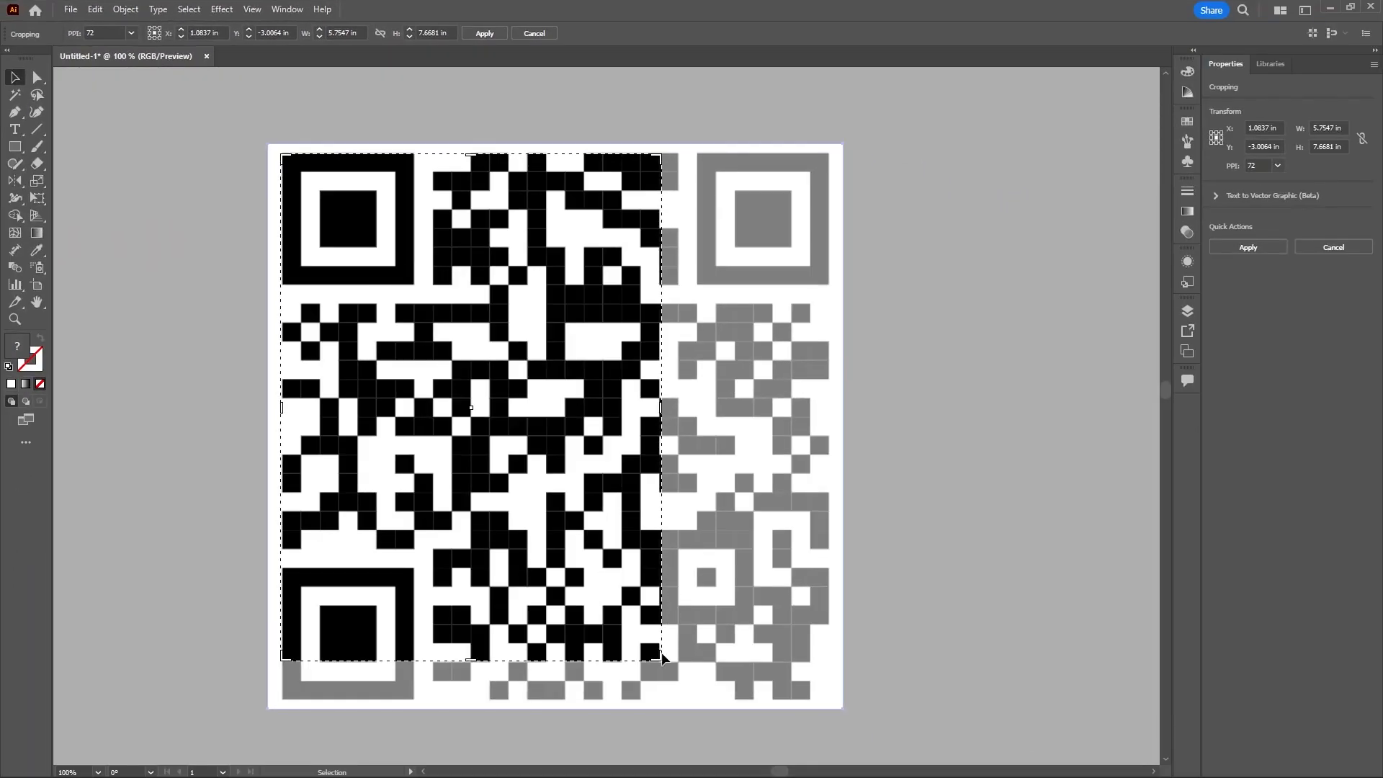
left_click_drag(662, 657, 828, 700)
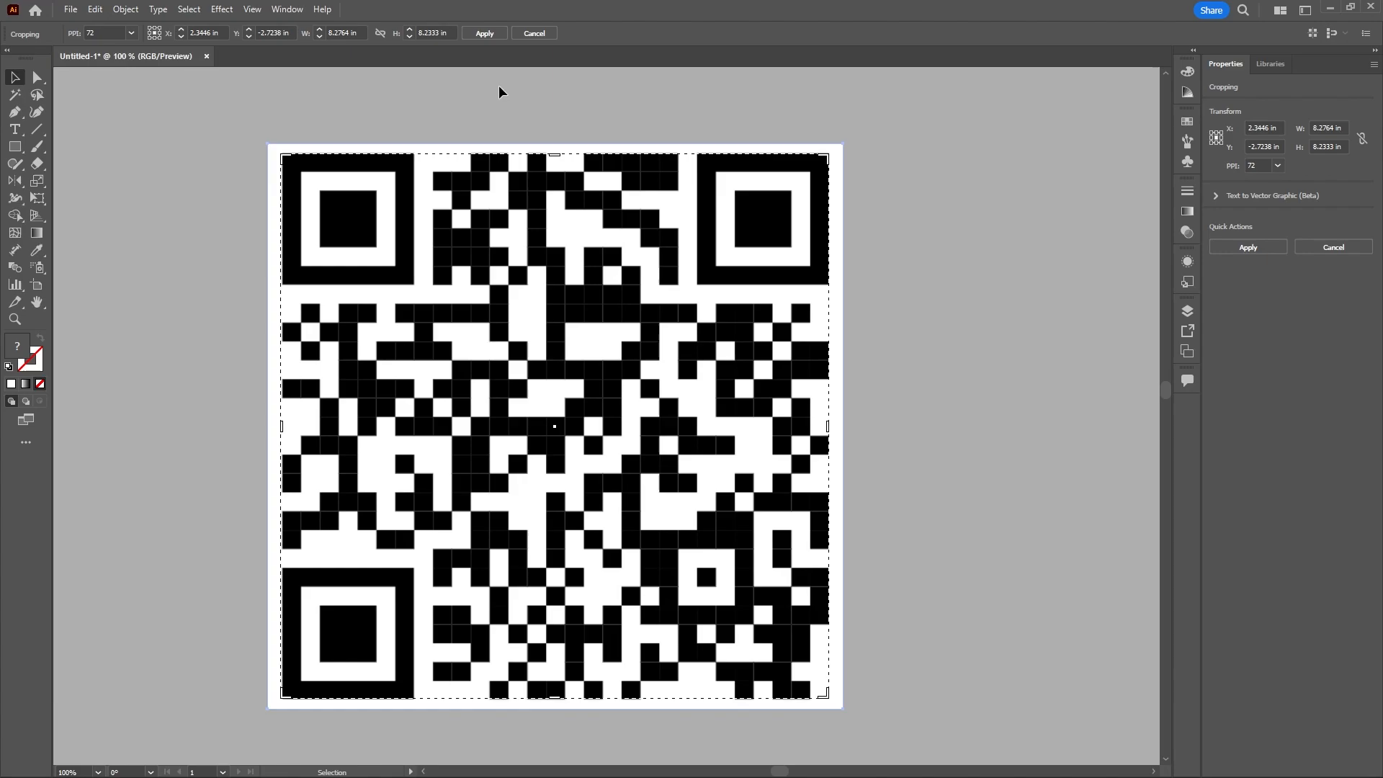
left_click(493, 36)
left_click(377, 99)
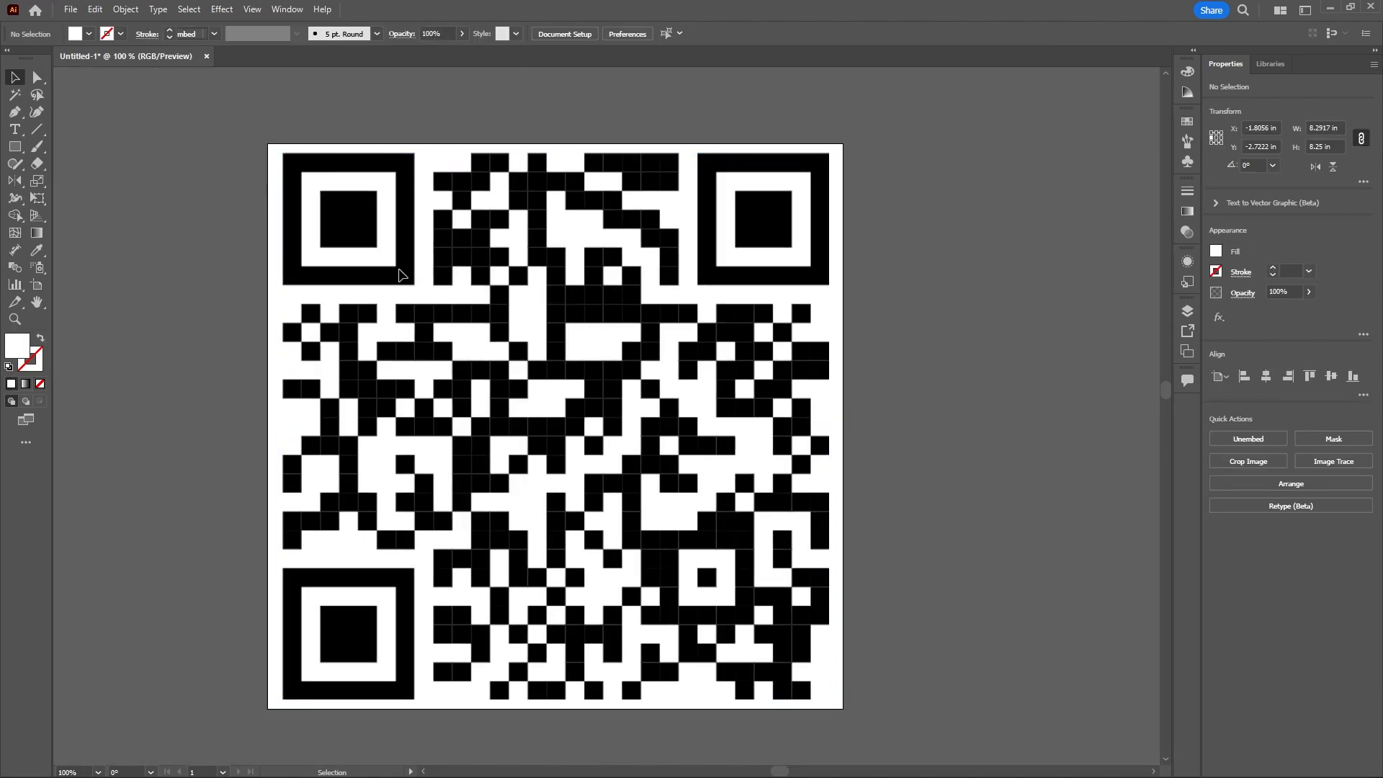
Create an object mosaic from the cropped image with 29 by 29 tiles, 0 in spacing and a gray result.
left_click(371, 278)
left_click(125, 8)
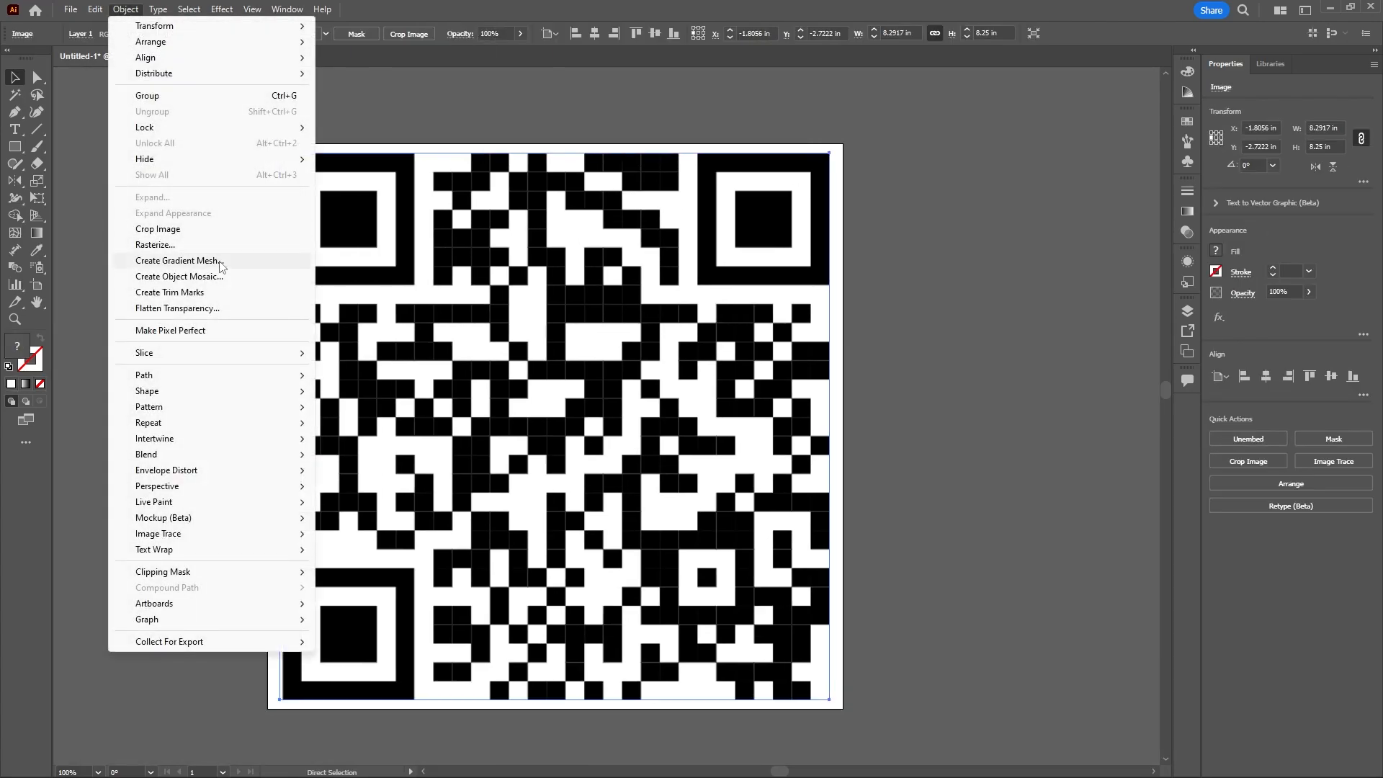
left_click(237, 284)
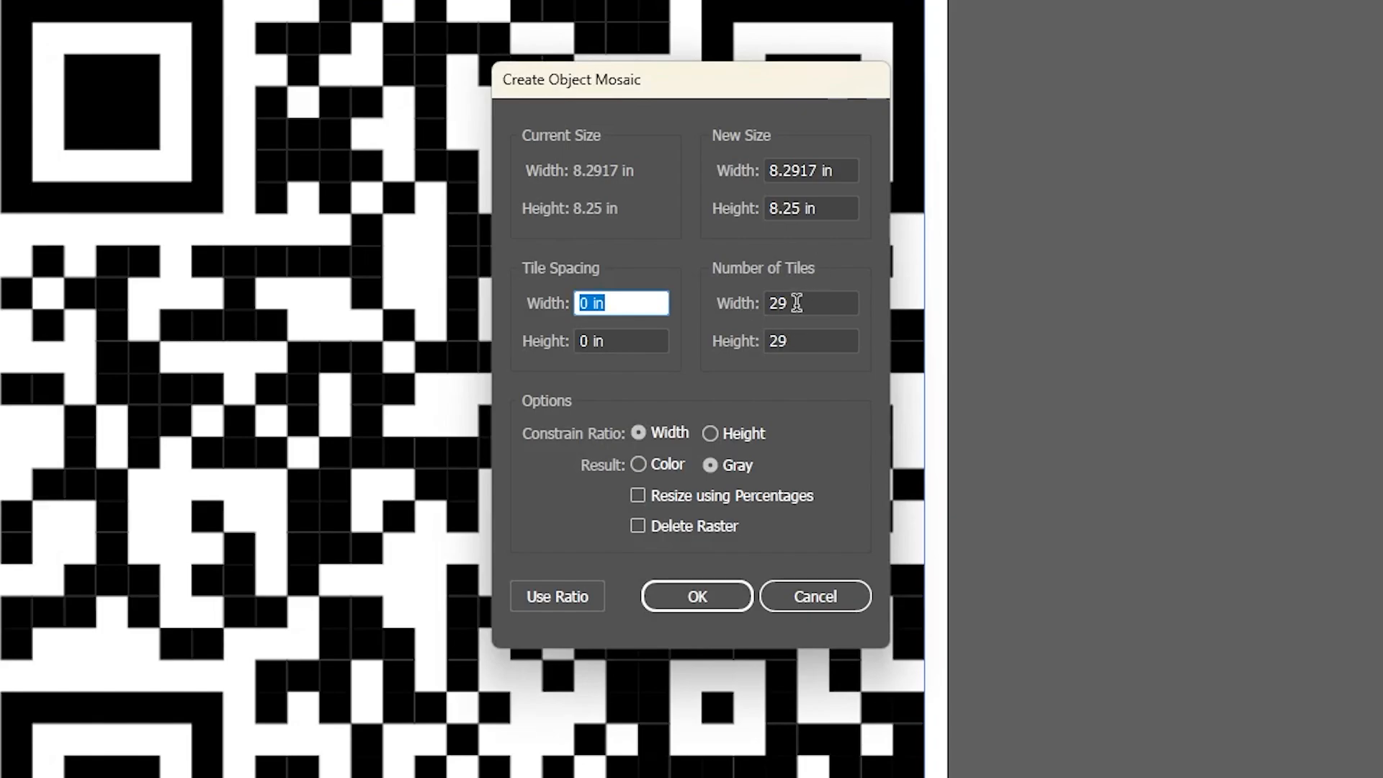
left_click(735, 595)
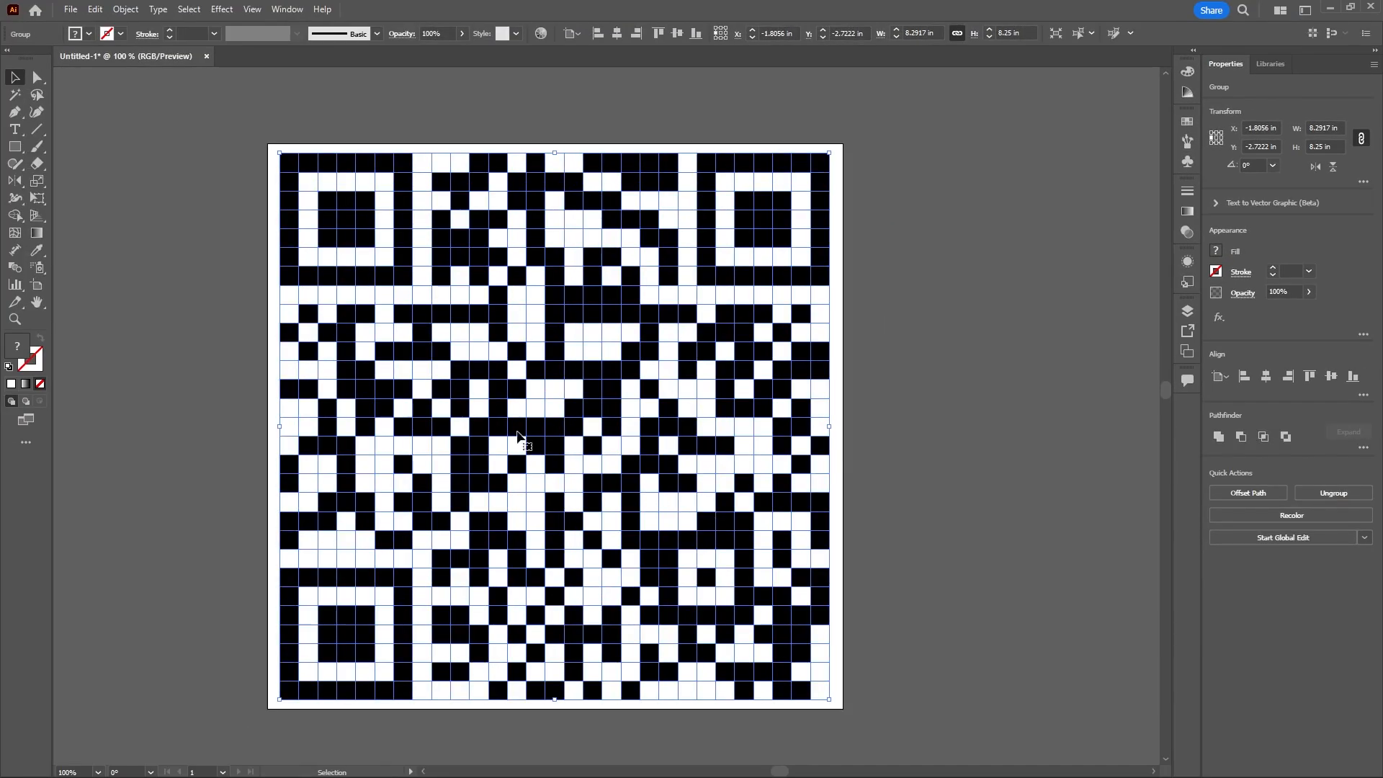
Move the mosaic to the right of the original image and delete all its white tiles using the Magic Wand.
left_click_drag(518, 433, 413, 452)
left_click_drag(229, 378, 667, 404)
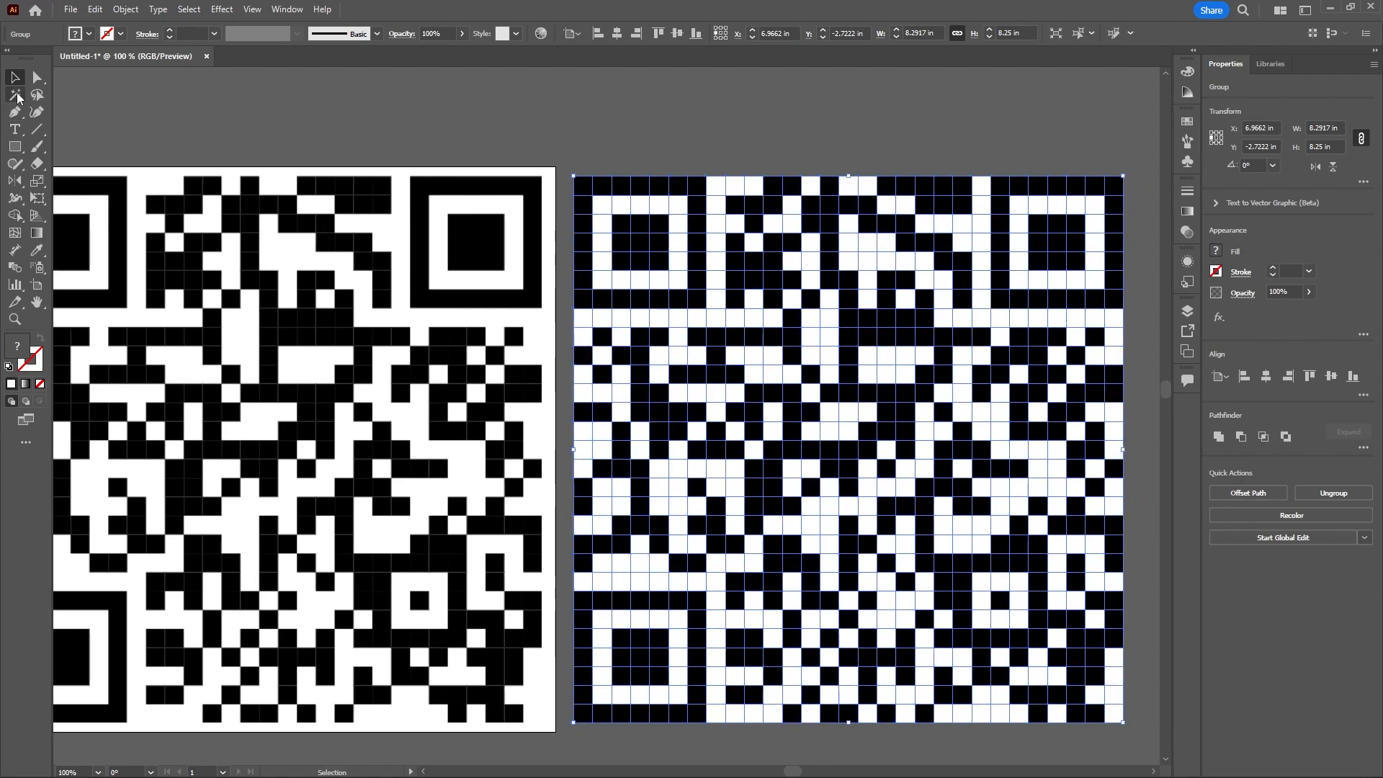
left_click(579, 326)
key("Delete")
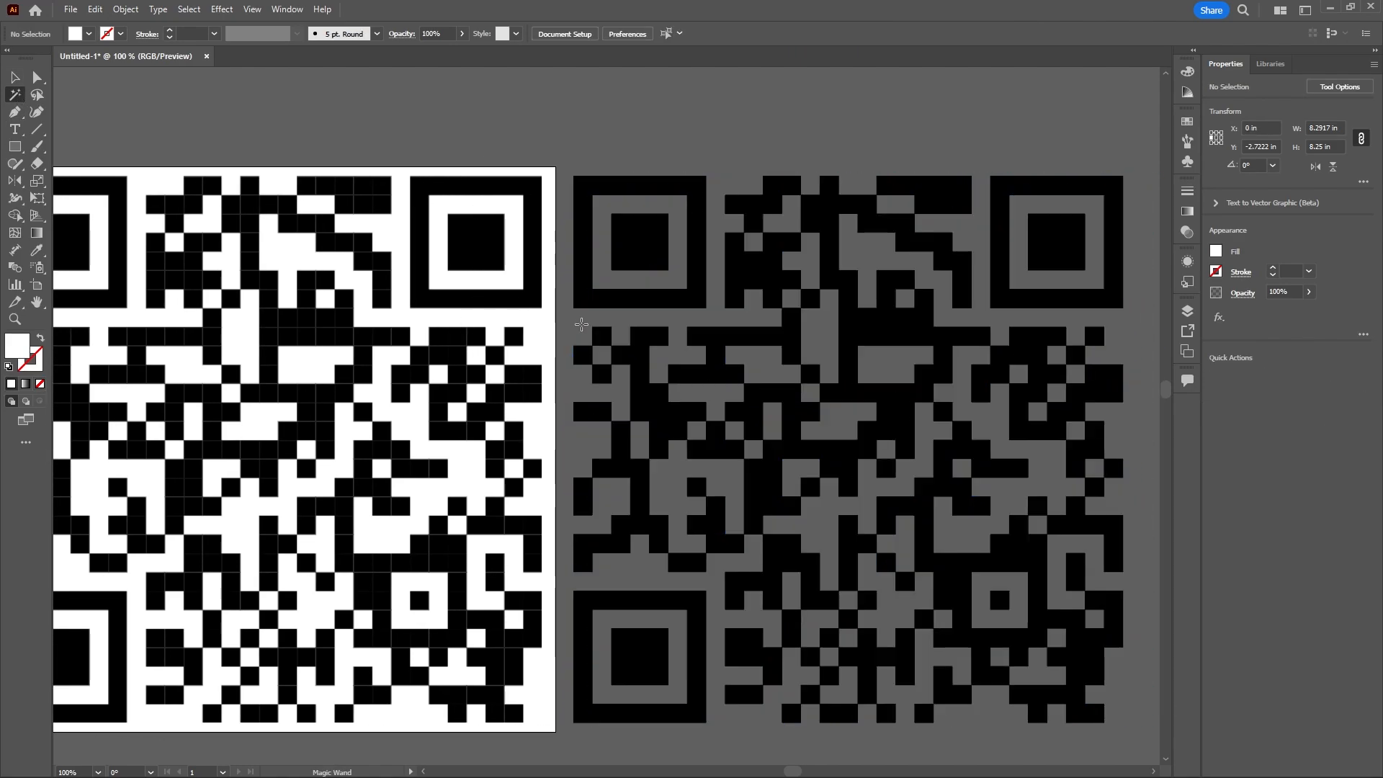
Shift the remaining black tile group slightly farther from the original, and select the original image for comparison.
key("v")
left_click_drag(823, 501, 714, 463)
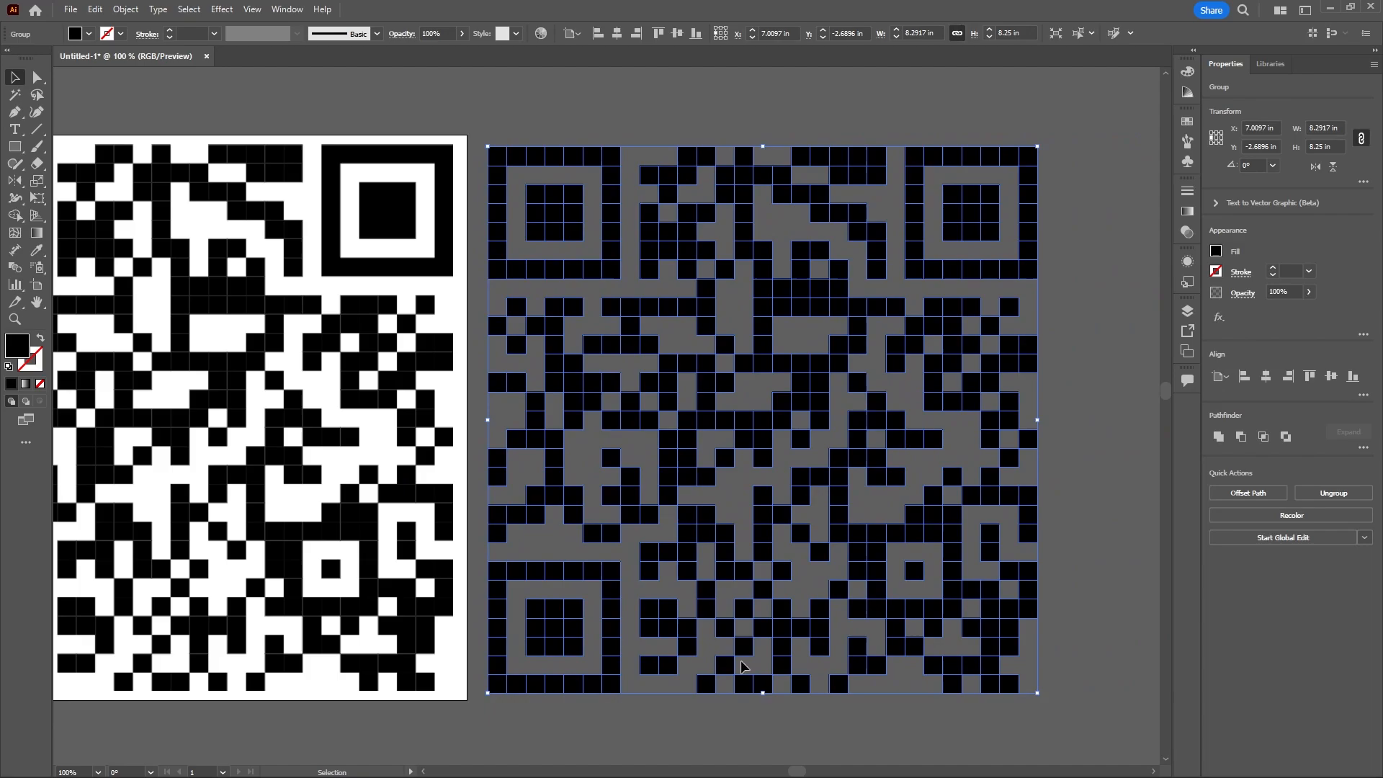
left_click(742, 712)
left_click_drag(508, 559, 566, 561)
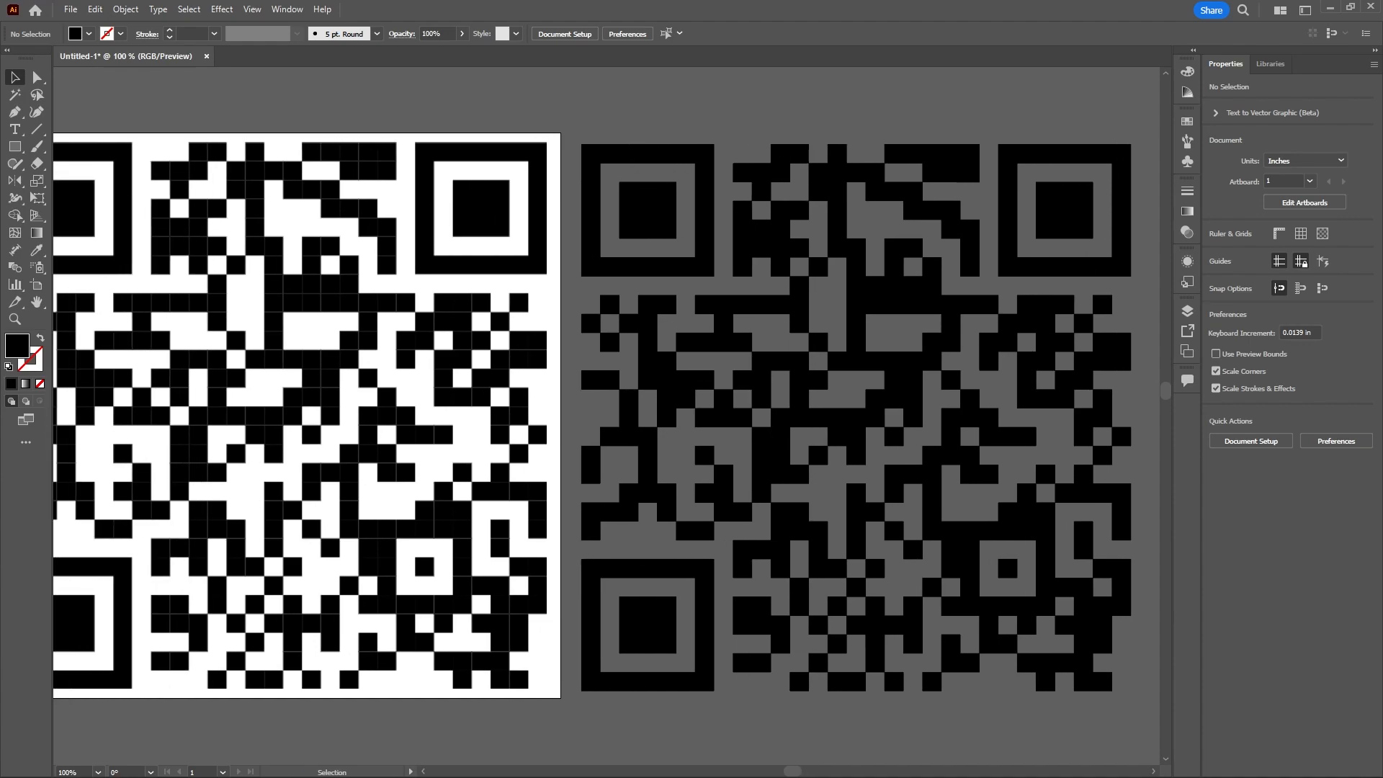
left_click(452, 512)
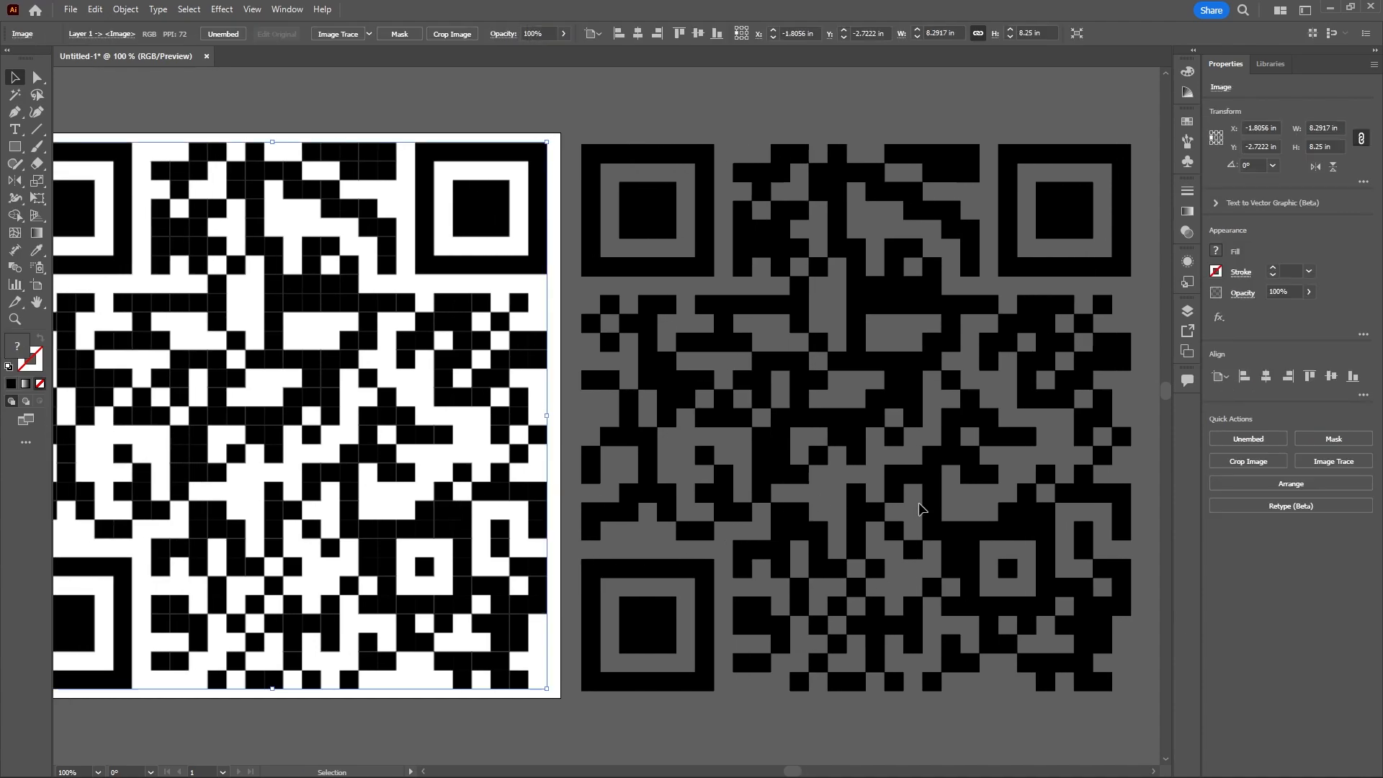
left_click_drag(815, 519, 830, 519)
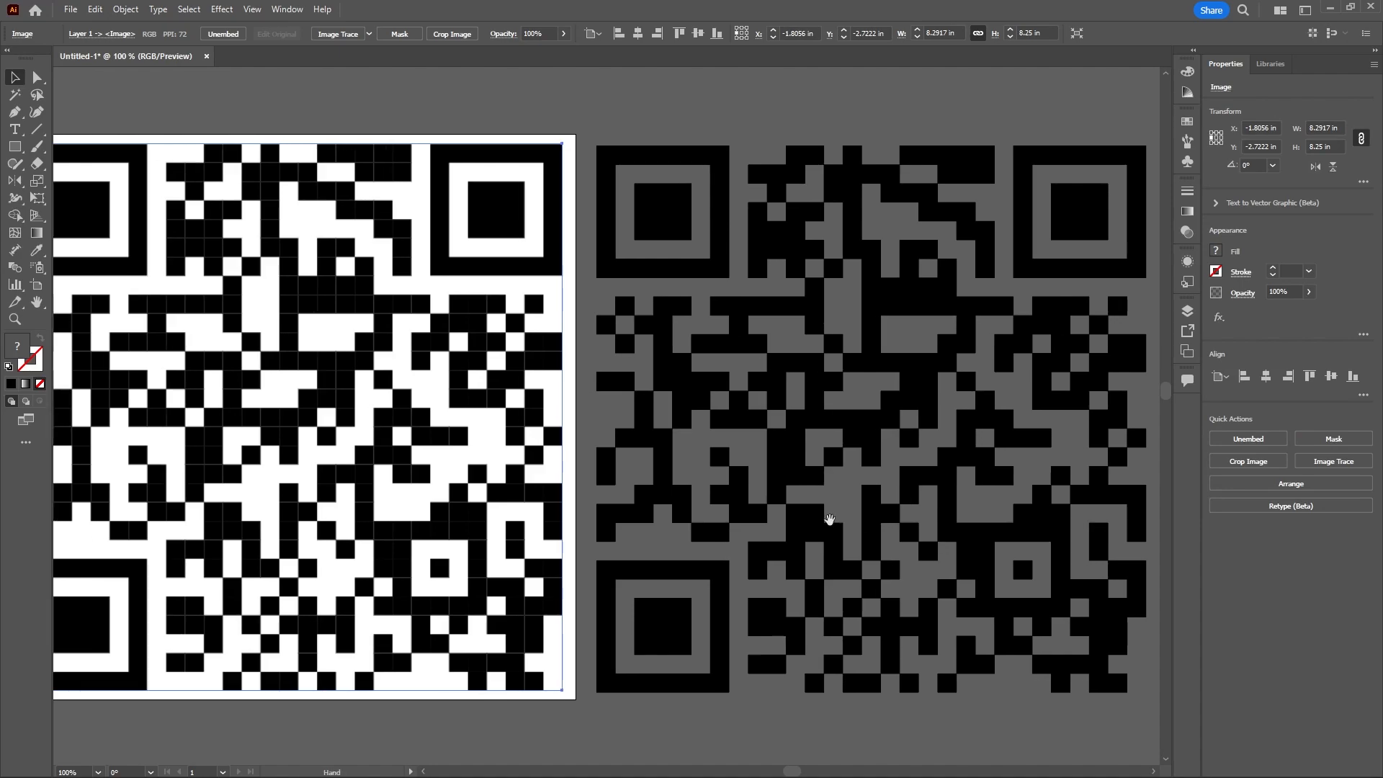